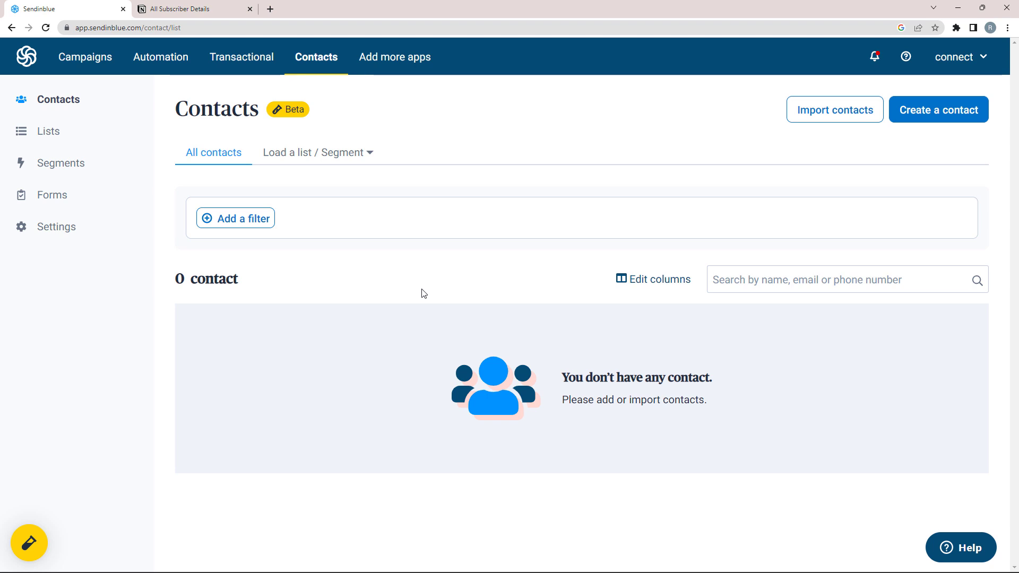
Step: Compare Sendinblue's empty contacts list with Notion's empty All Subscriber Details table, then open a new tab
click(223, 9)
click(33, 9)
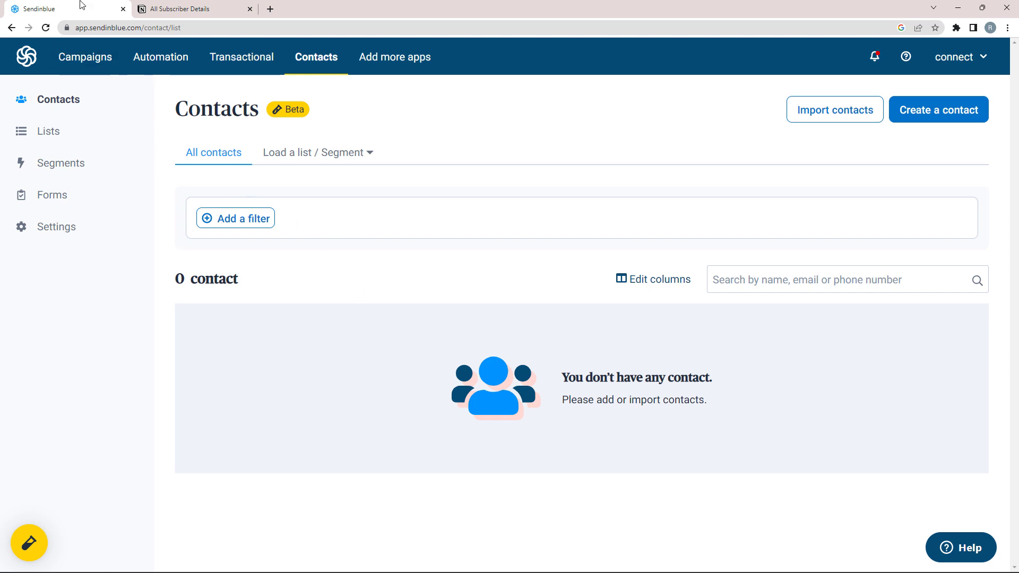
click(183, 9)
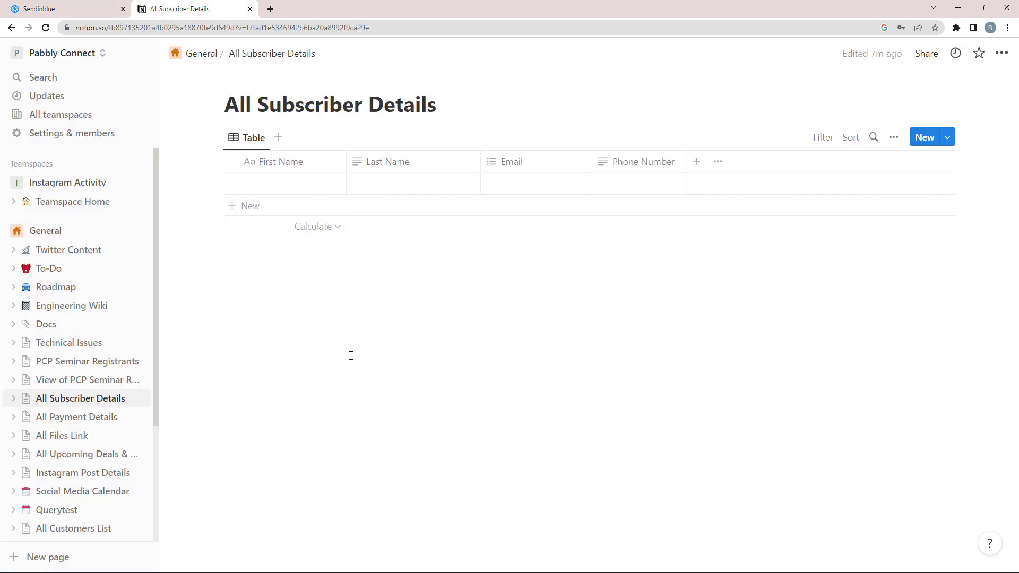
click(31, 9)
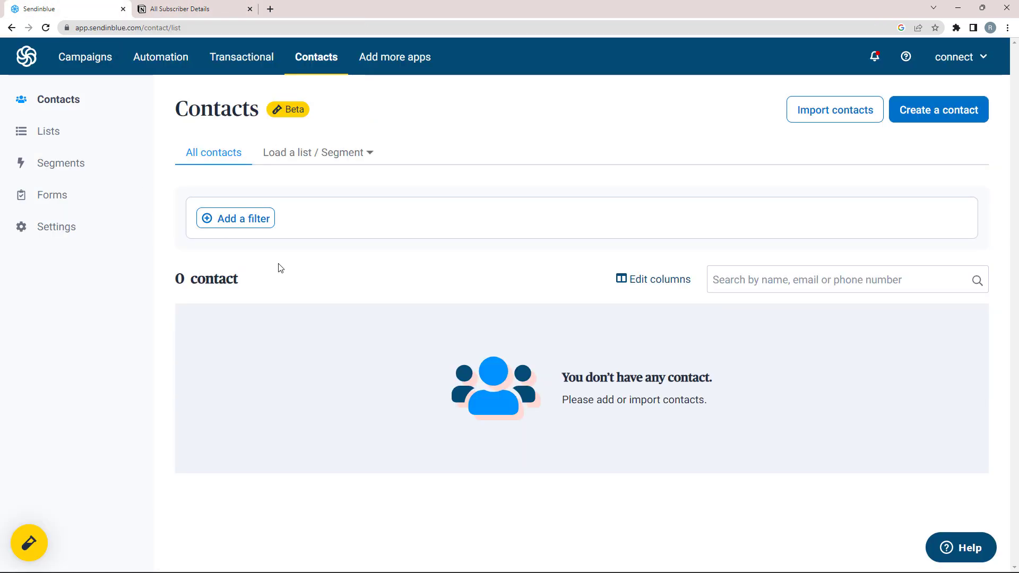
click(270, 10)
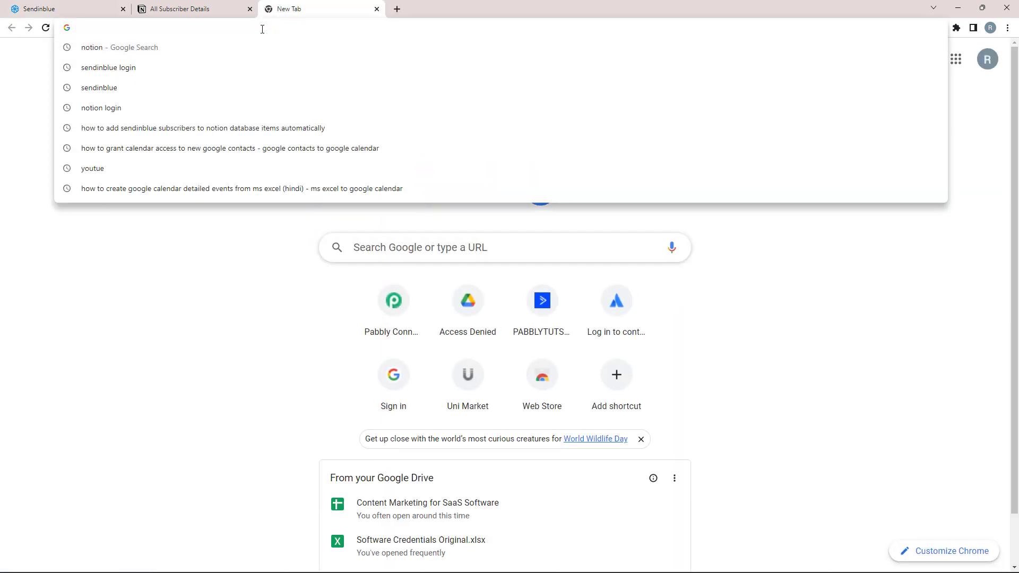
text(www.p)
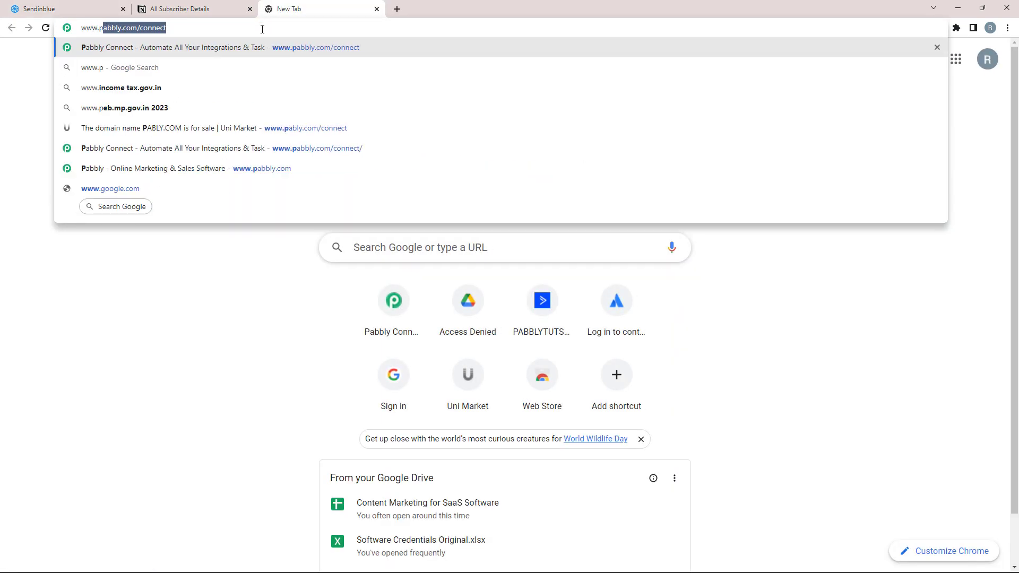
text(abbly.)
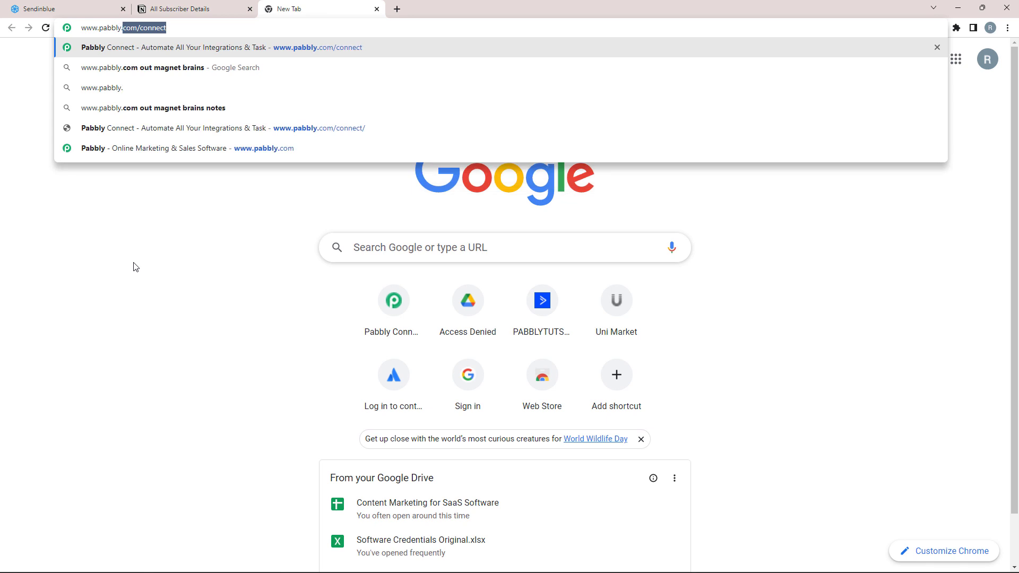
text(com/connect/)
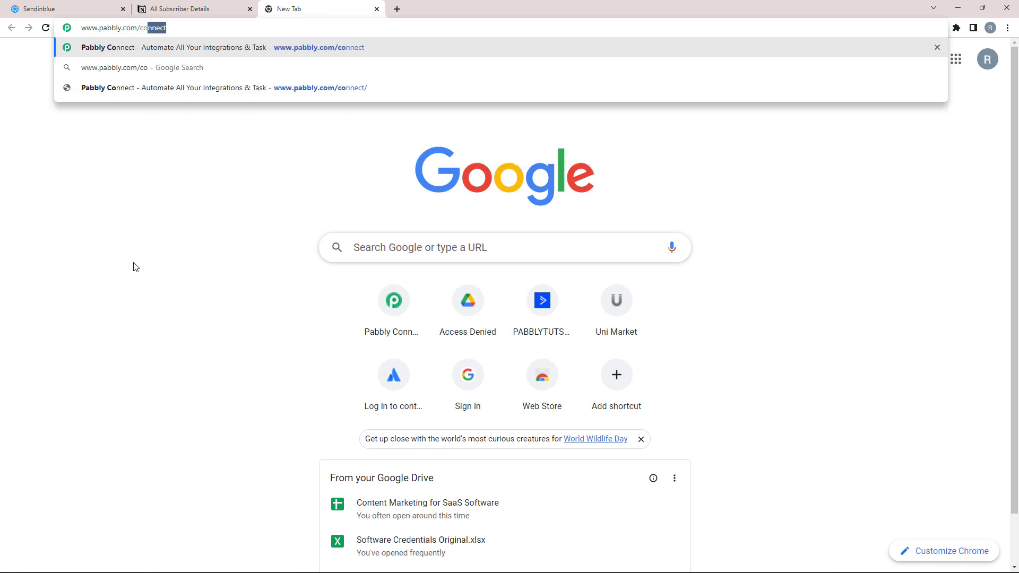
key(Return)
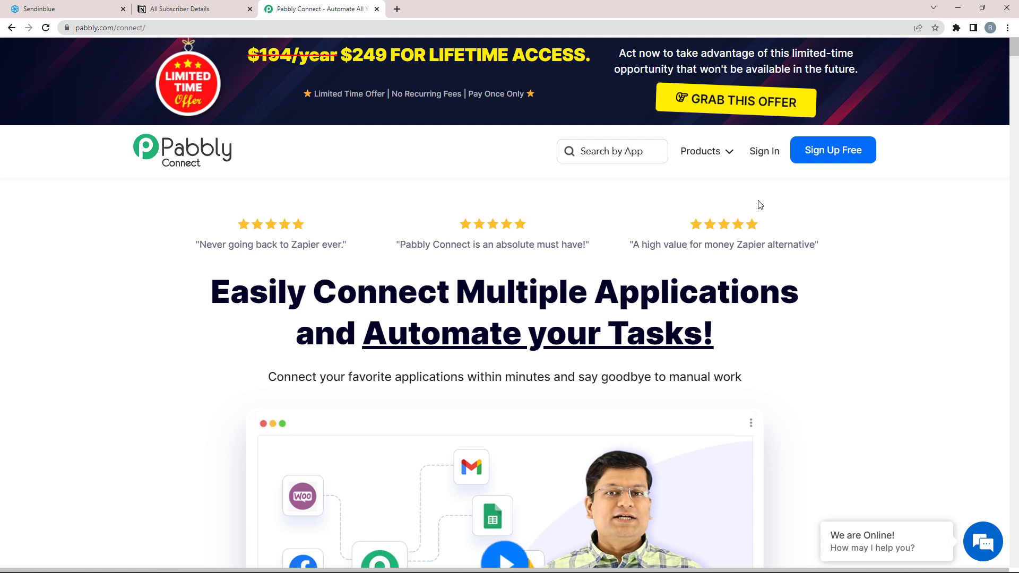
click(758, 154)
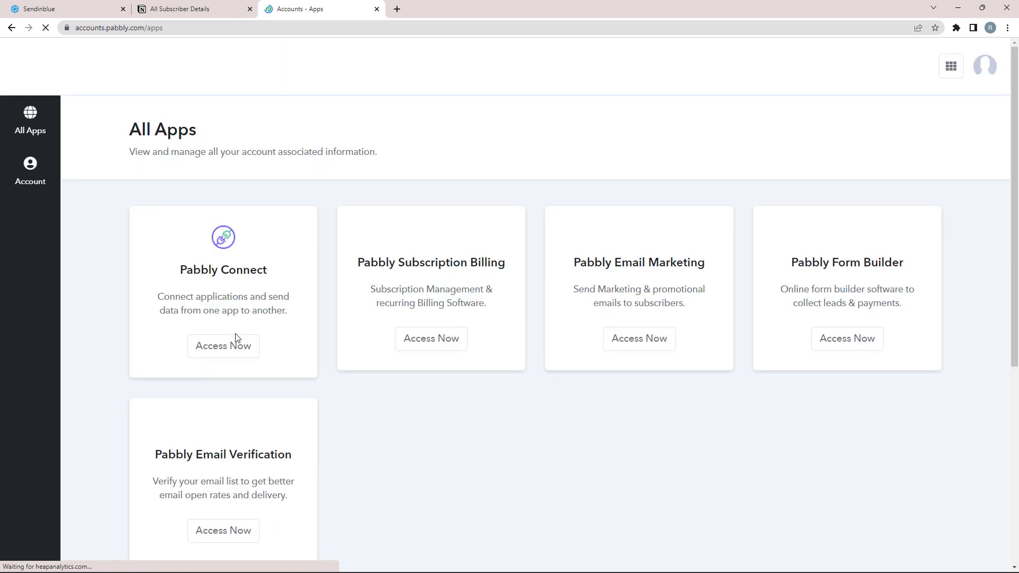
drag(266, 272, 162, 276)
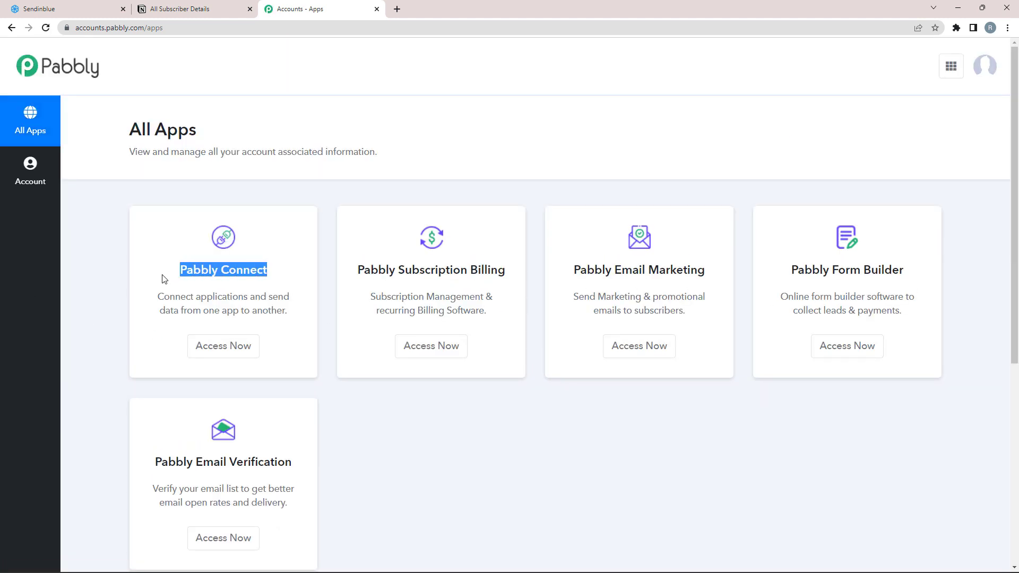
click(171, 283)
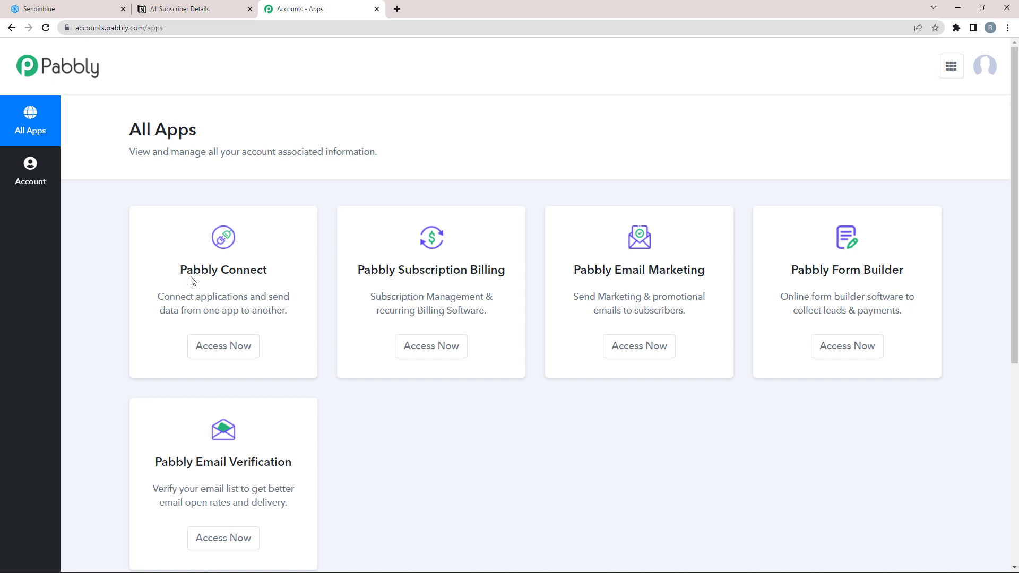
drag(194, 270, 272, 292)
click(246, 349)
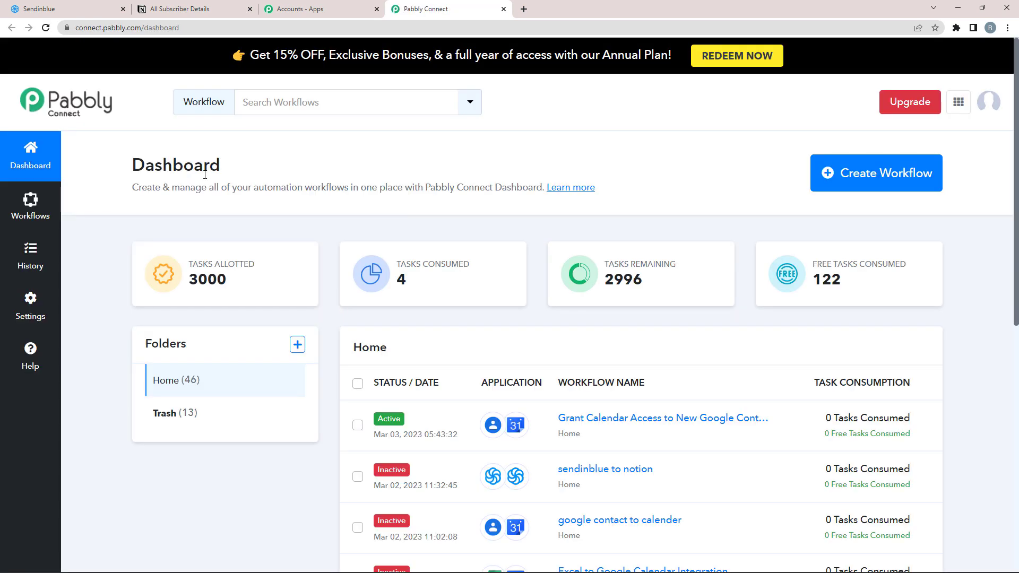
Step: Create a workflow named 'When Subscriber is Added in Sendinblue - Add it to Notion as well'
click(875, 178)
click(406, 307)
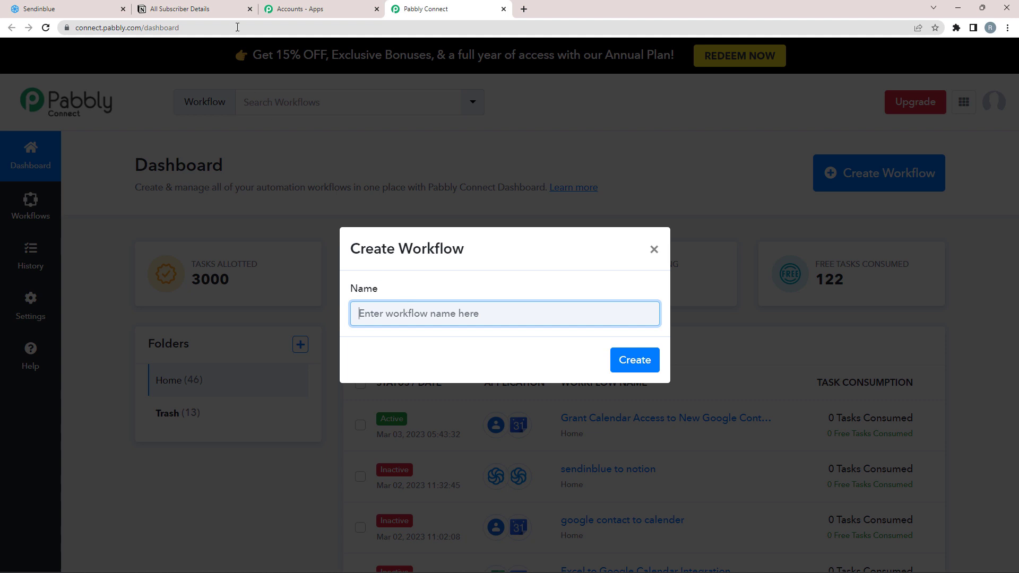
click(82, 9)
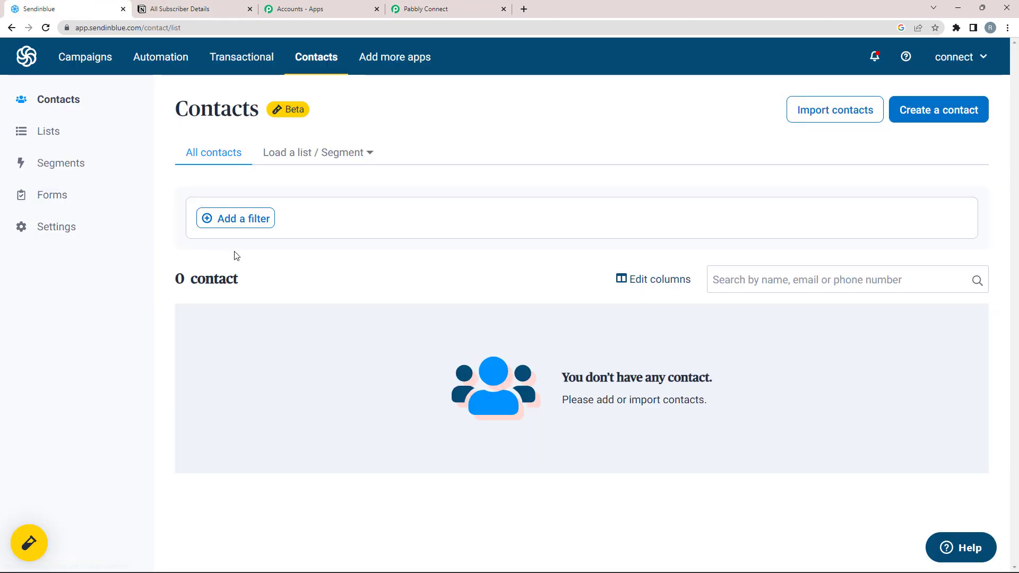
click(175, 6)
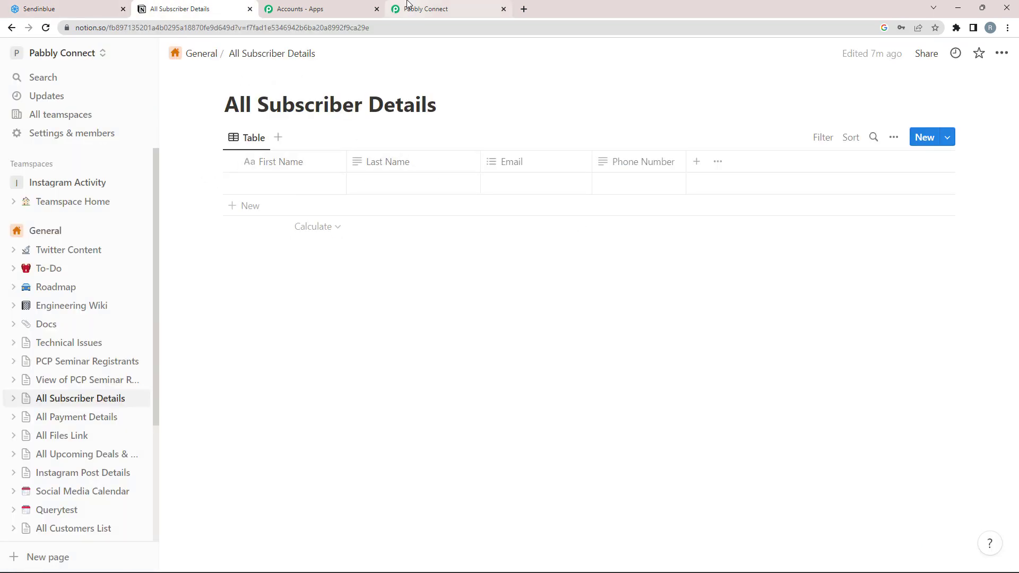
click(430, 9)
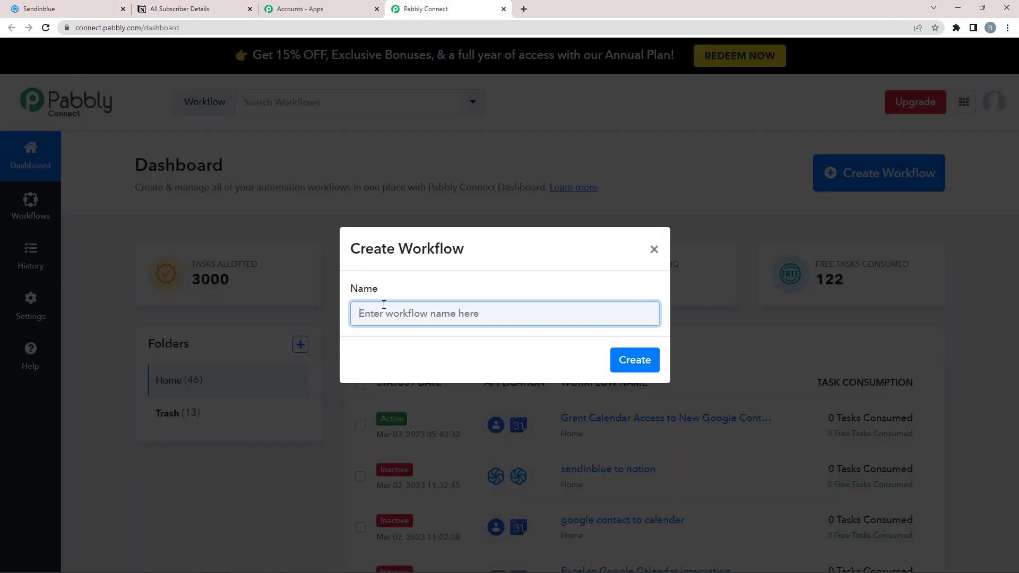
text(When Subscriber is Added in Sendinblue - Add it to Notion as well)
key(Home)
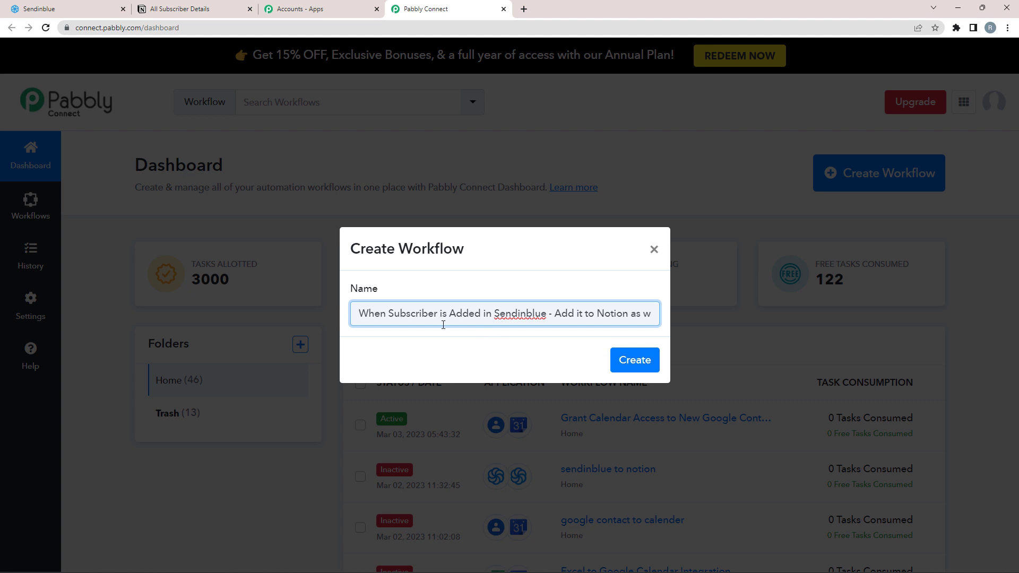
click(637, 362)
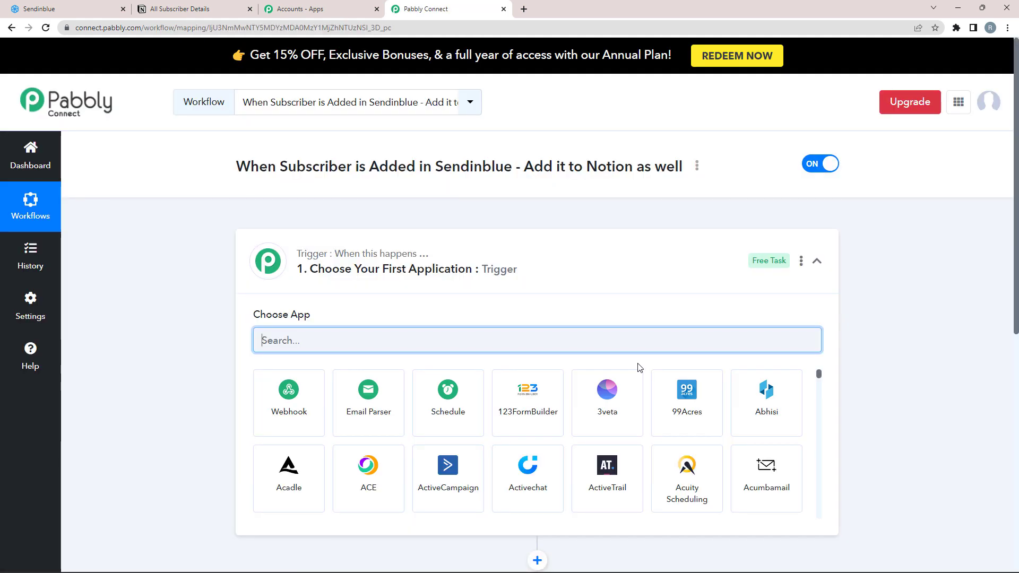
Step: Set the trigger to Sendinblue's 'New Contact Added to a List' event, found by searching 'sendin'
click(816, 261)
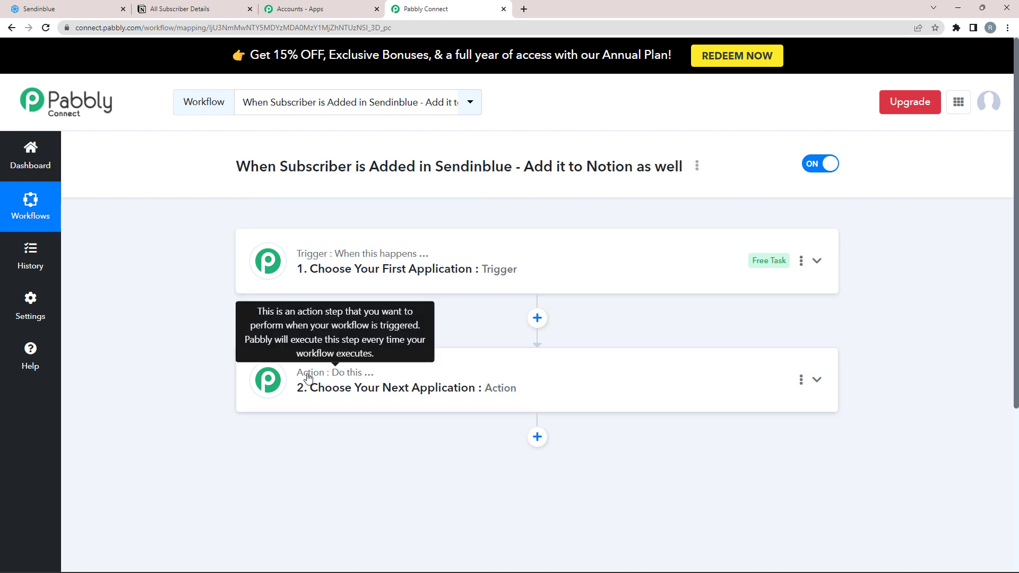
click(328, 257)
text(s)
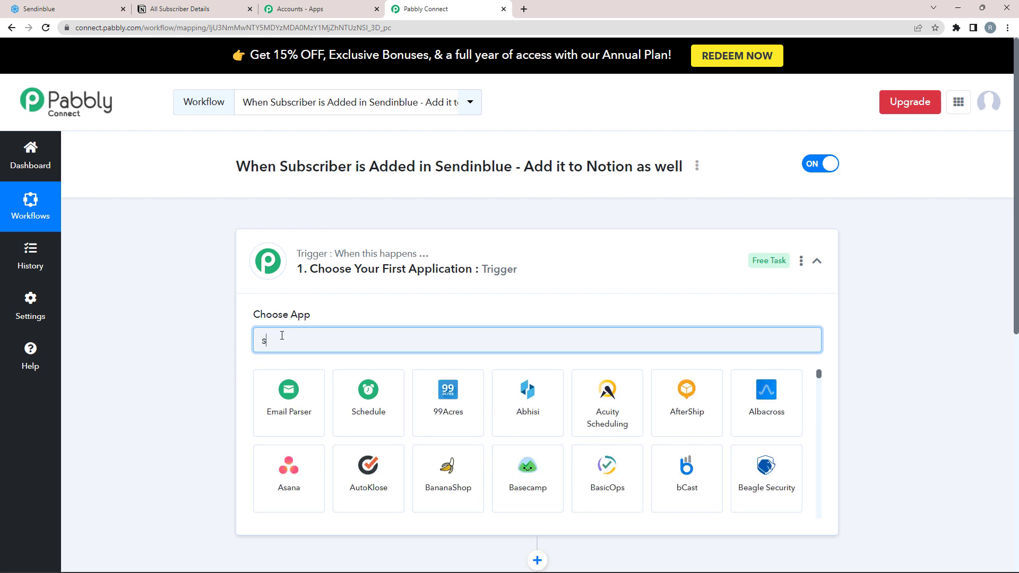
text(endin)
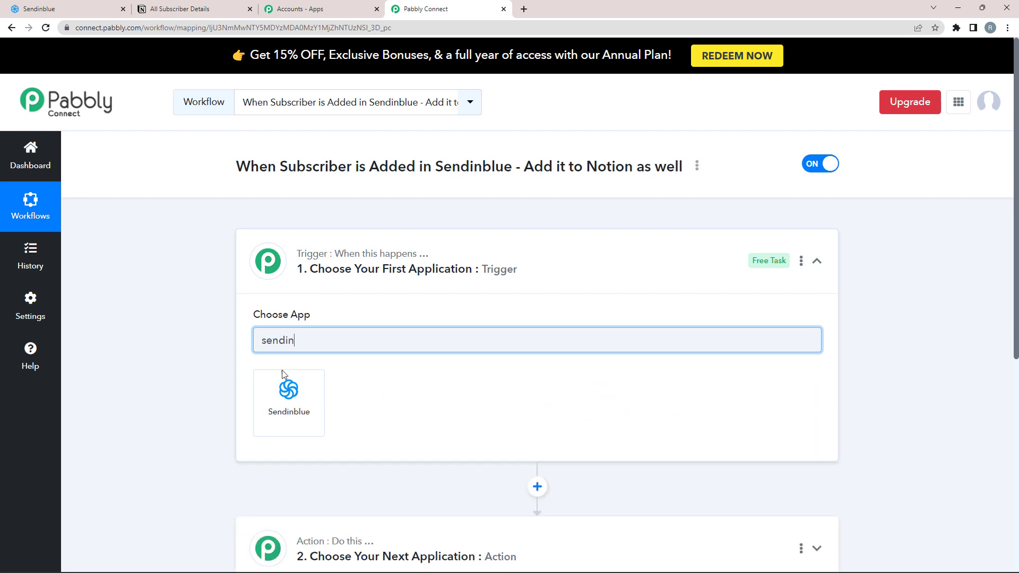
click(279, 404)
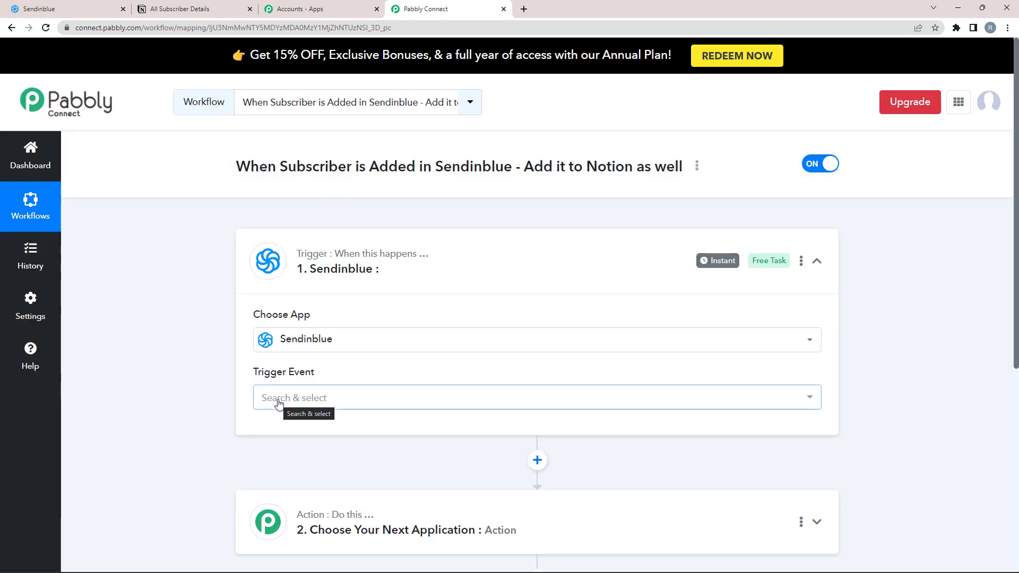
click(279, 403)
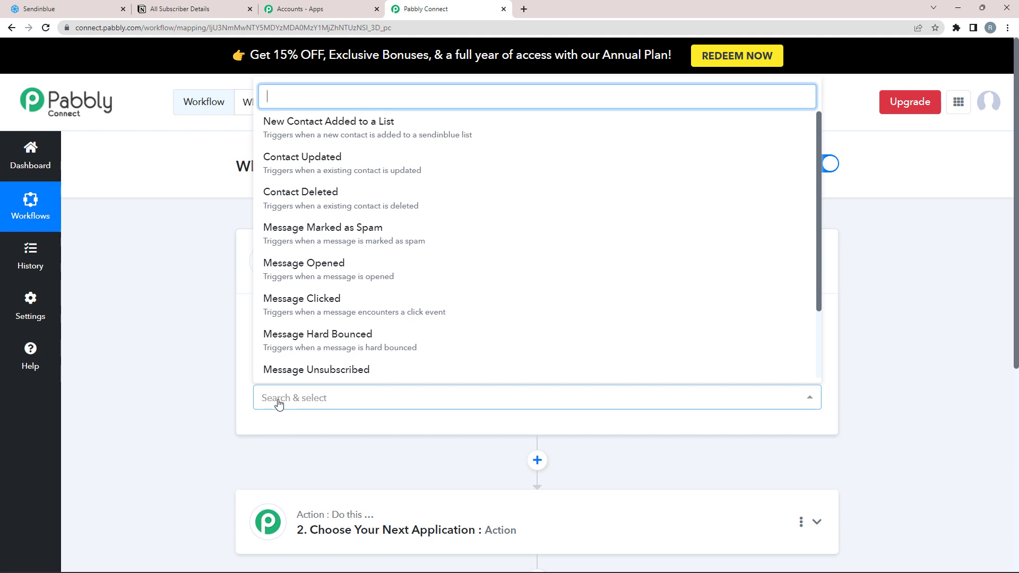
click(324, 132)
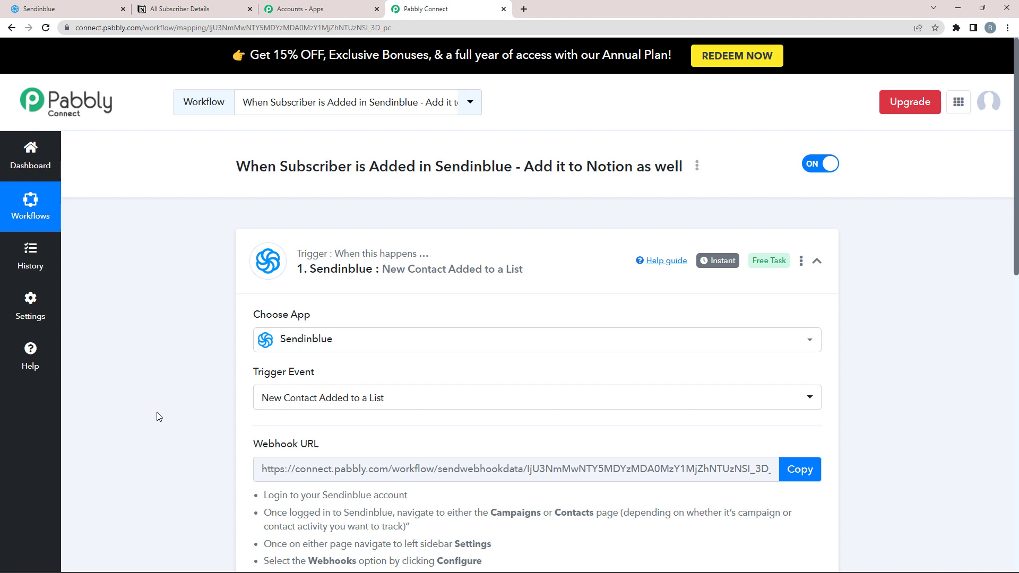
Step: Copy the New Contact Added to a List trigger's webhook URL and switch to the Sendinblue tab
scroll(215, 413, down, 1)
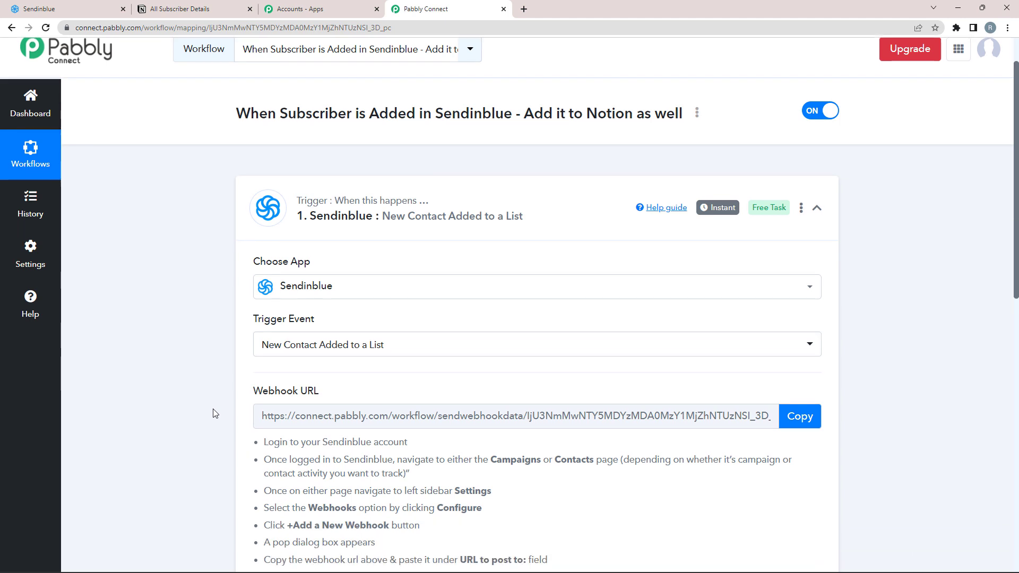
mouse_move(728, 211)
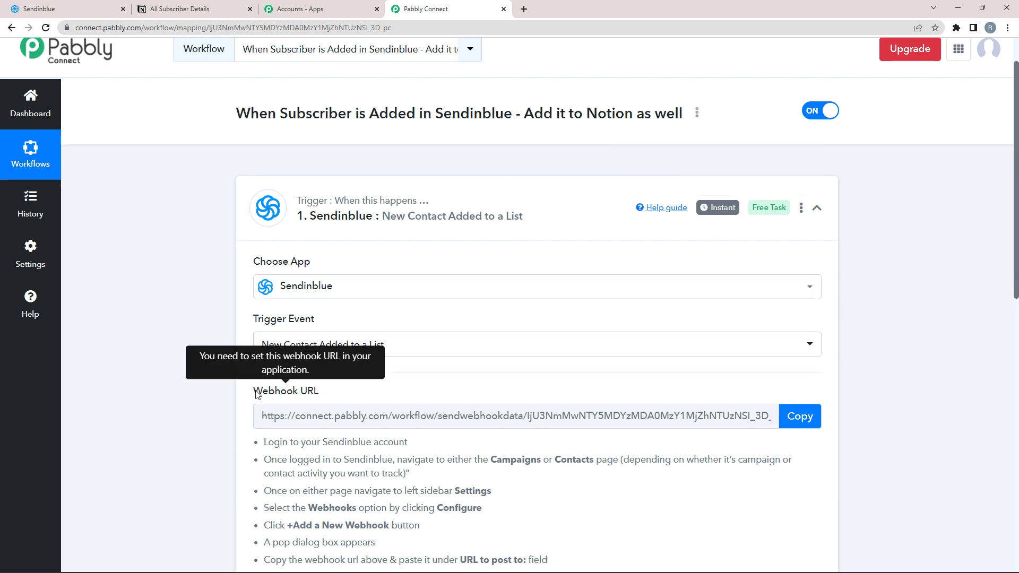
drag(254, 393, 322, 394)
click(348, 384)
scroll(286, 402, down, 2)
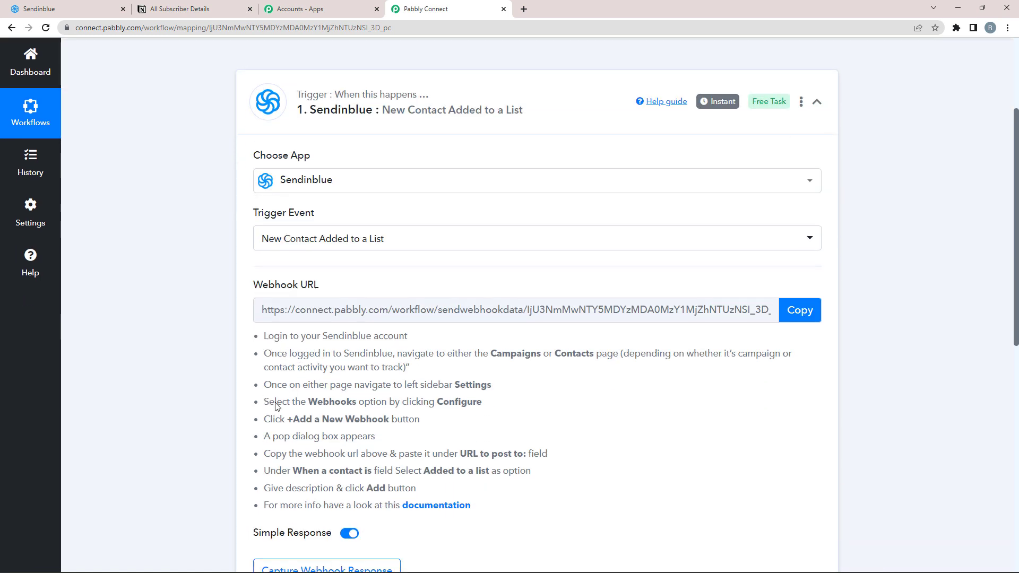
drag(265, 336, 564, 475)
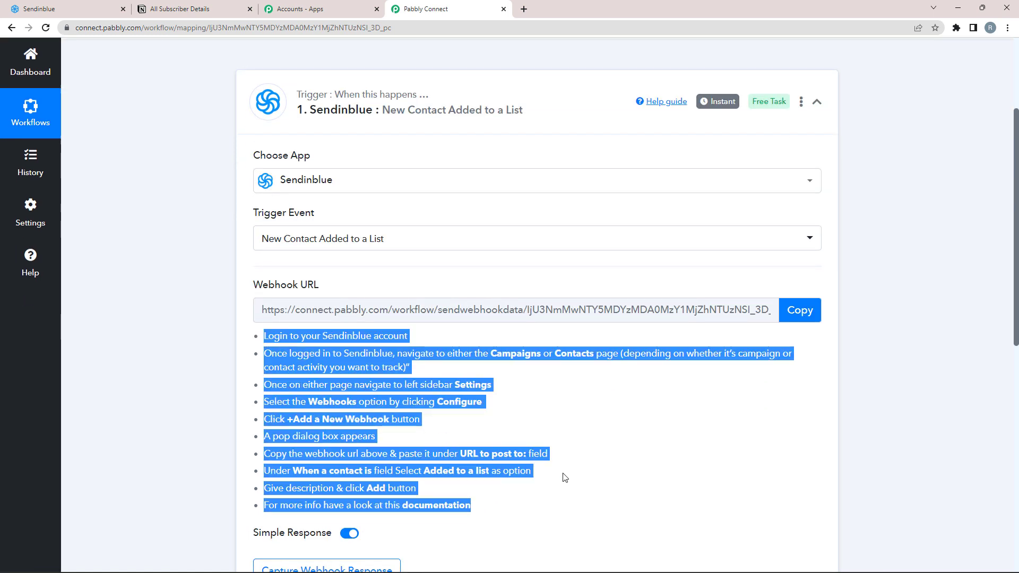
click(607, 471)
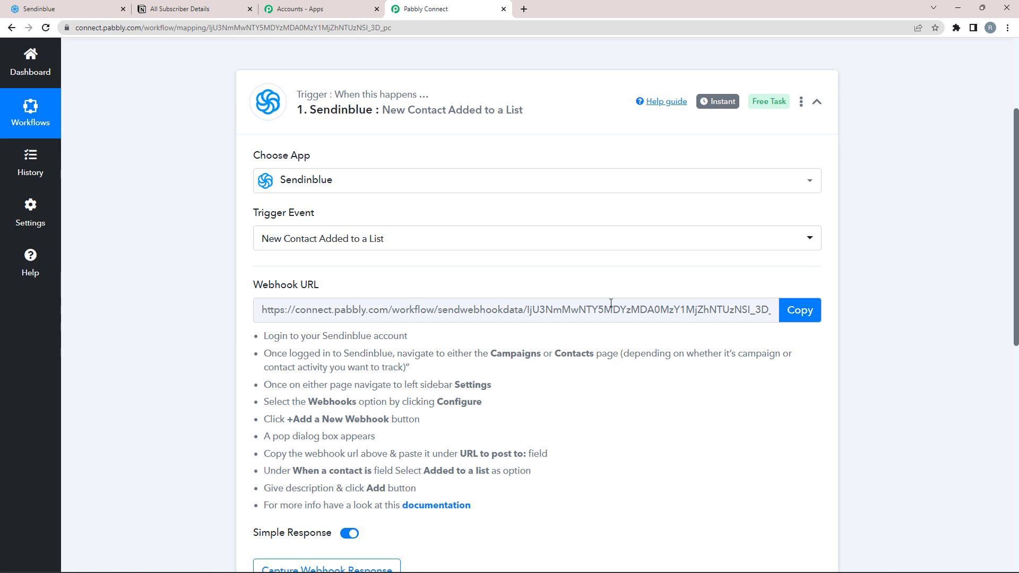
click(798, 311)
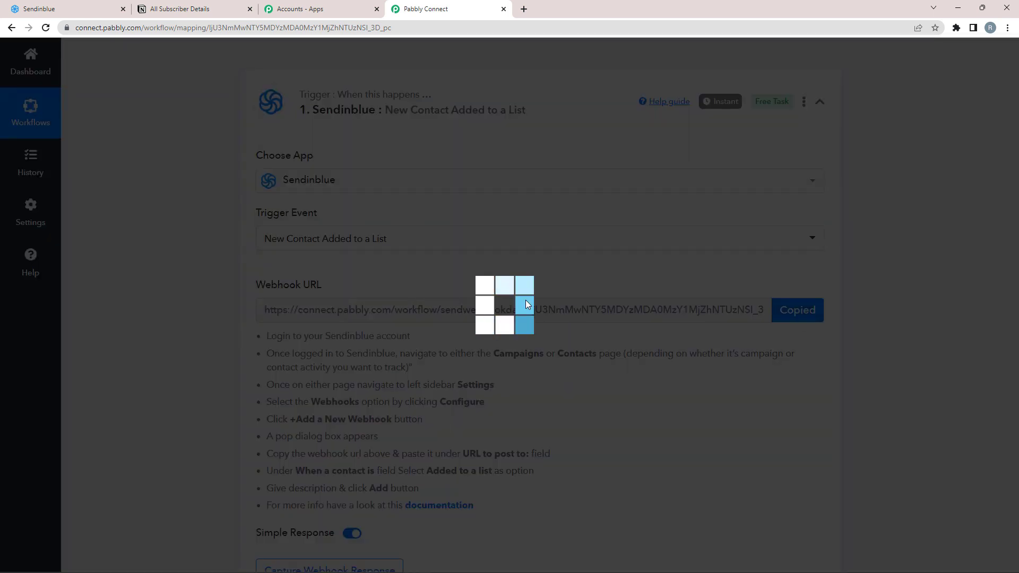
click(77, 8)
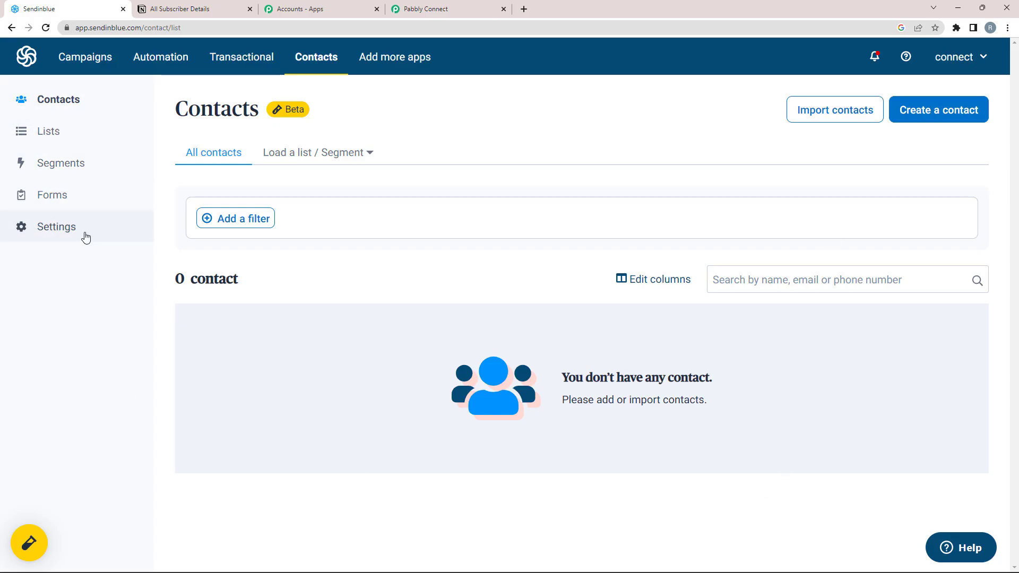
Step: Open Sendinblue's Contacts Settings > Webhooks and start adding a new webhook
click(48, 240)
click(183, 244)
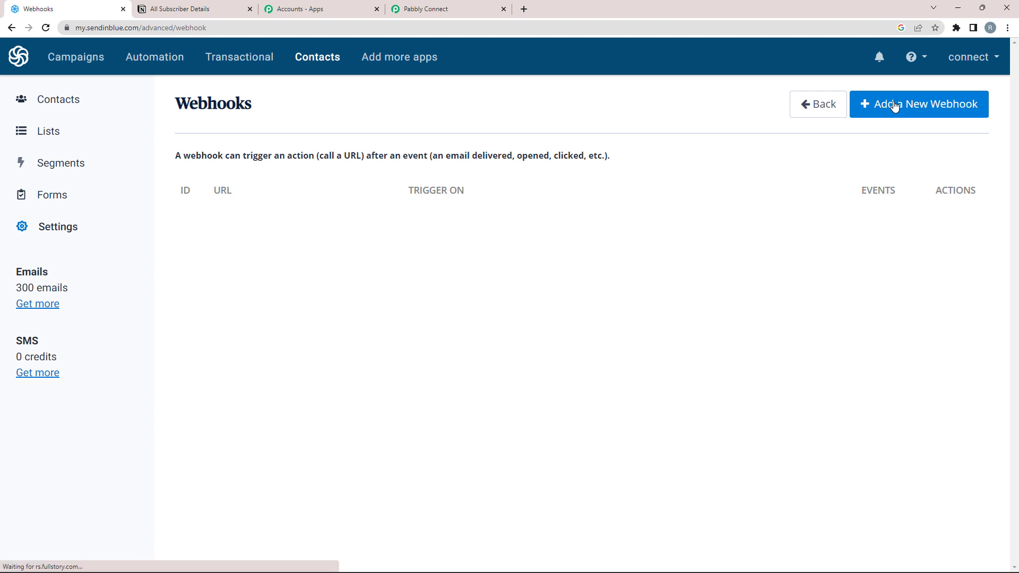
click(895, 106)
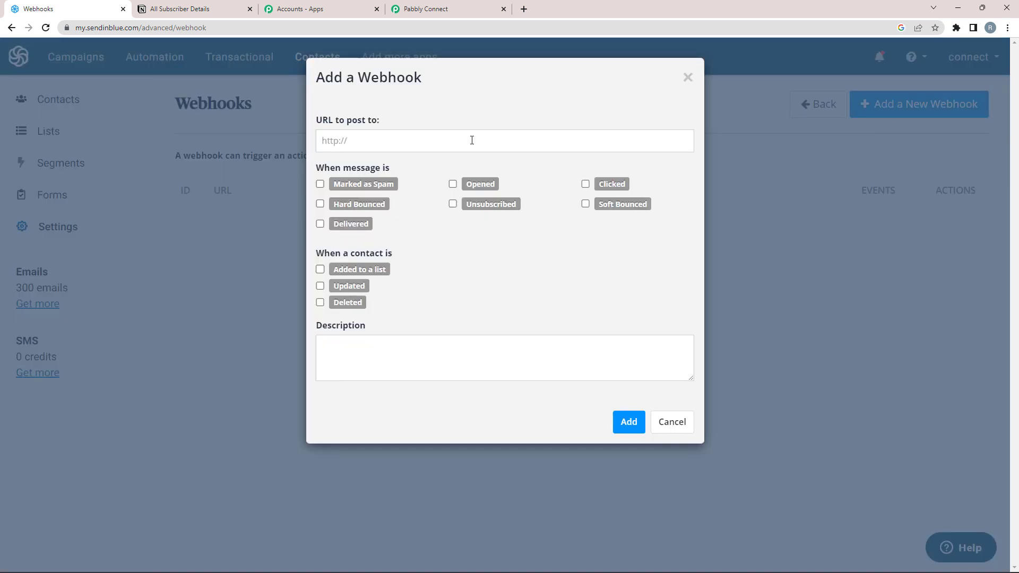
click(367, 135)
Step: Paste the Pabbly webhook URL, tick 'Added to a list', and save the webhook
click(424, 9)
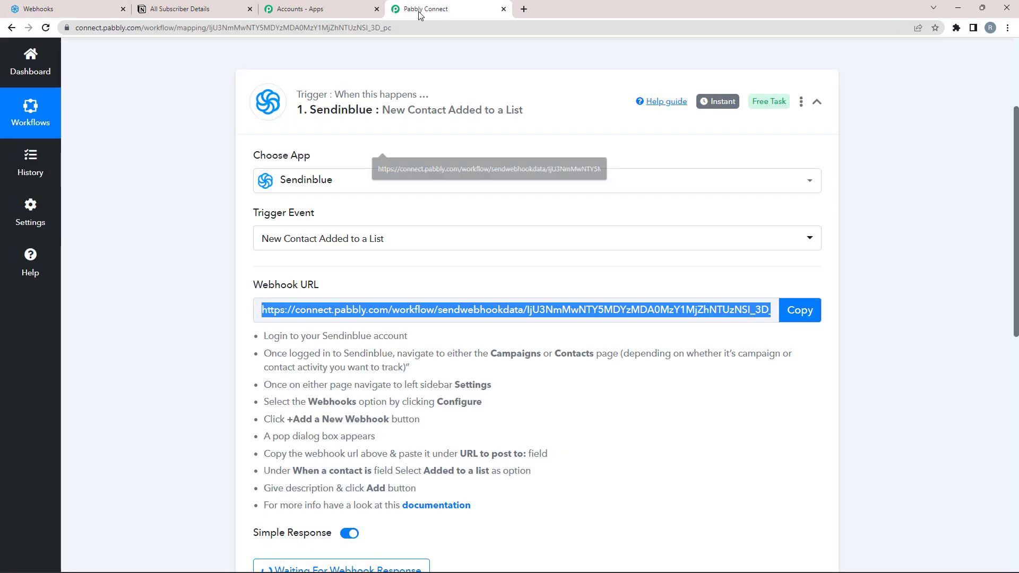
click(786, 307)
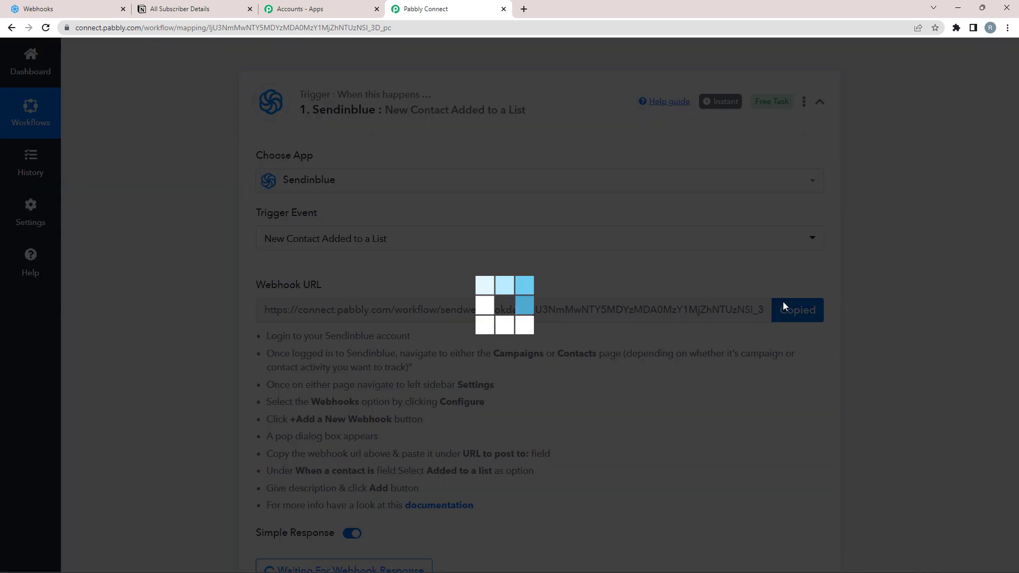
click(21, 6)
right_click(342, 137)
click(382, 230)
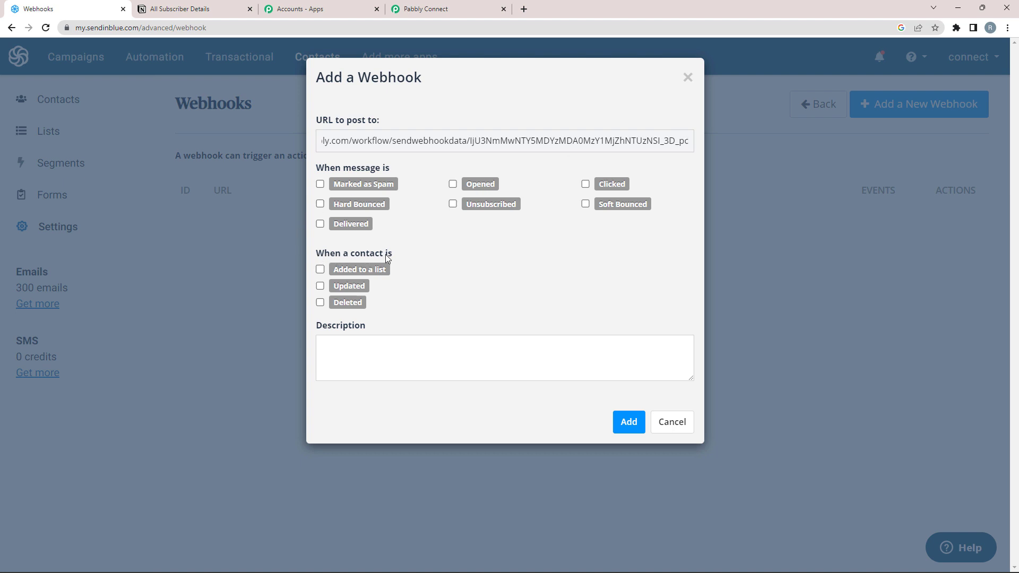
click(320, 269)
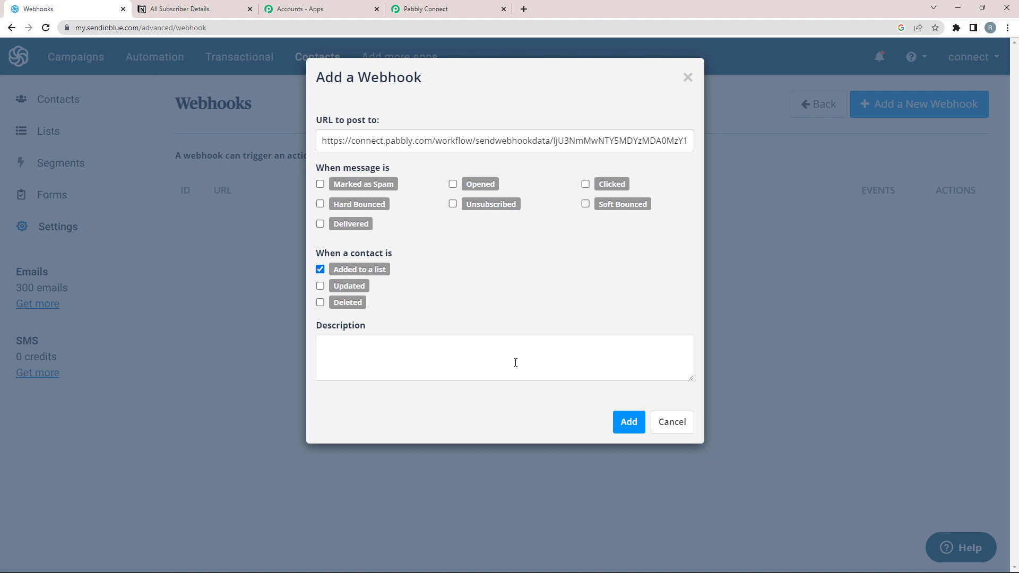
click(625, 422)
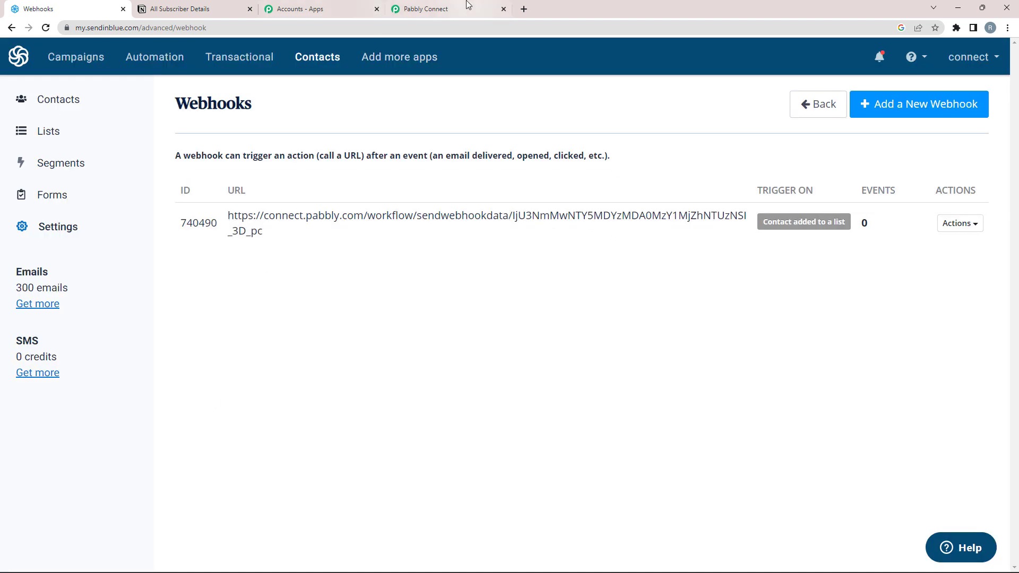
Step: Cross-check the saved webhook against Pabbly Connect, then return to the waiting trigger
click(425, 9)
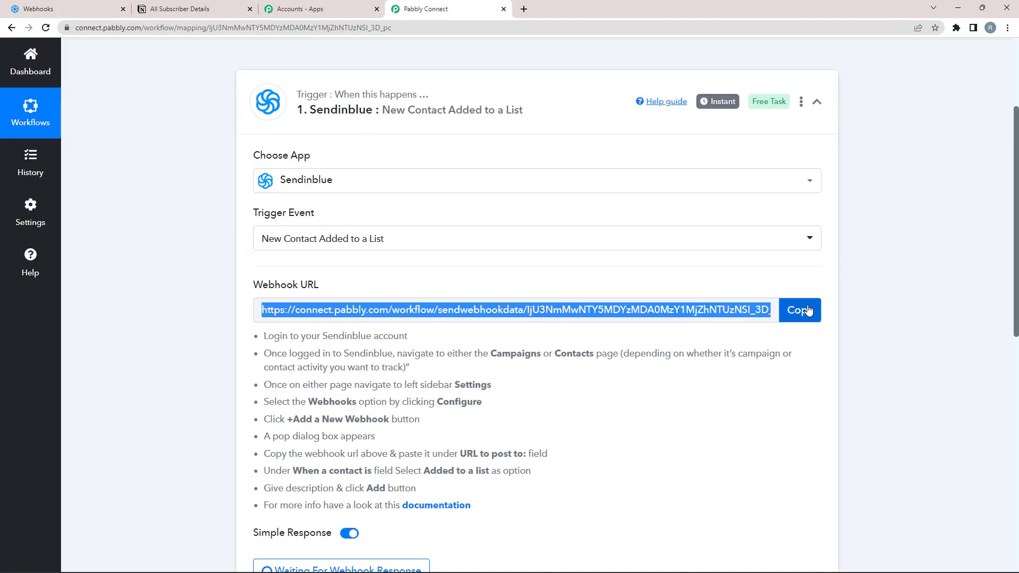
click(67, 9)
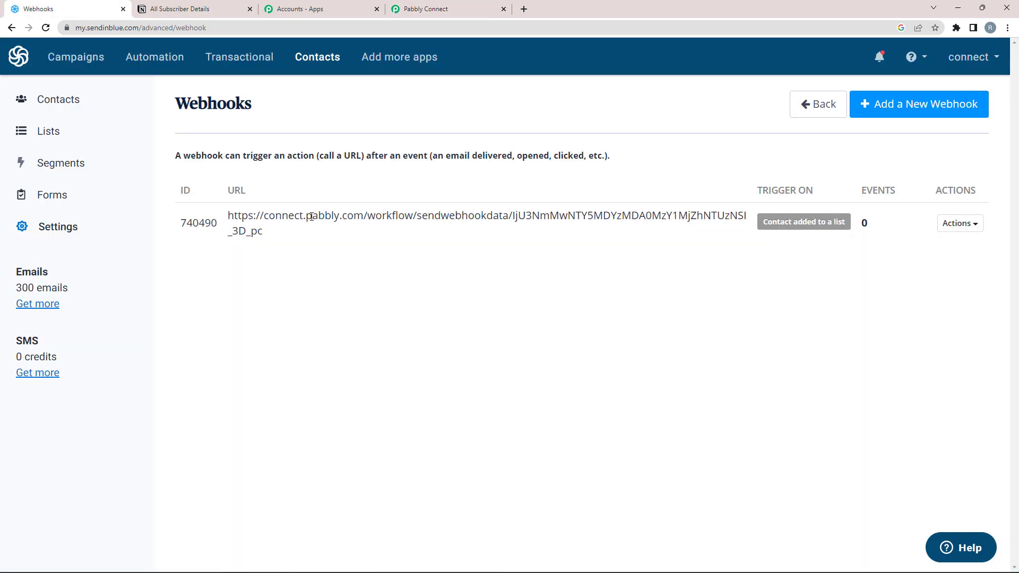
click(62, 102)
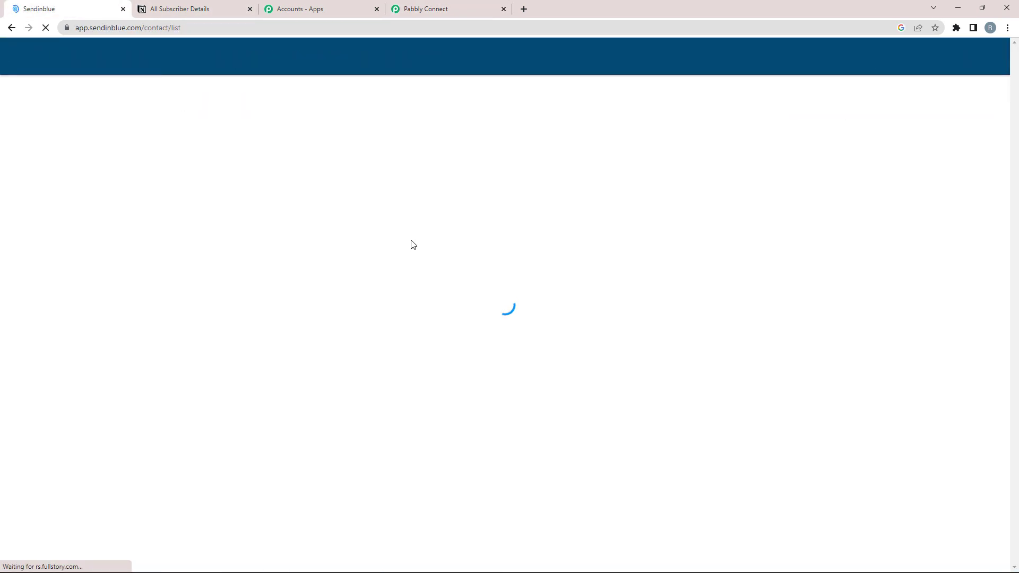
click(423, 11)
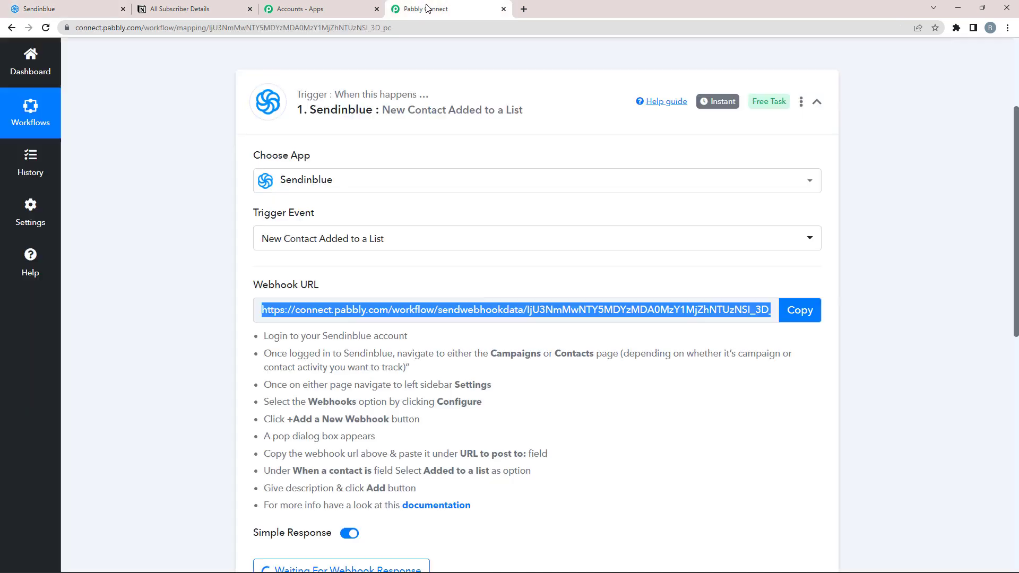
scroll(137, 318, down, 2)
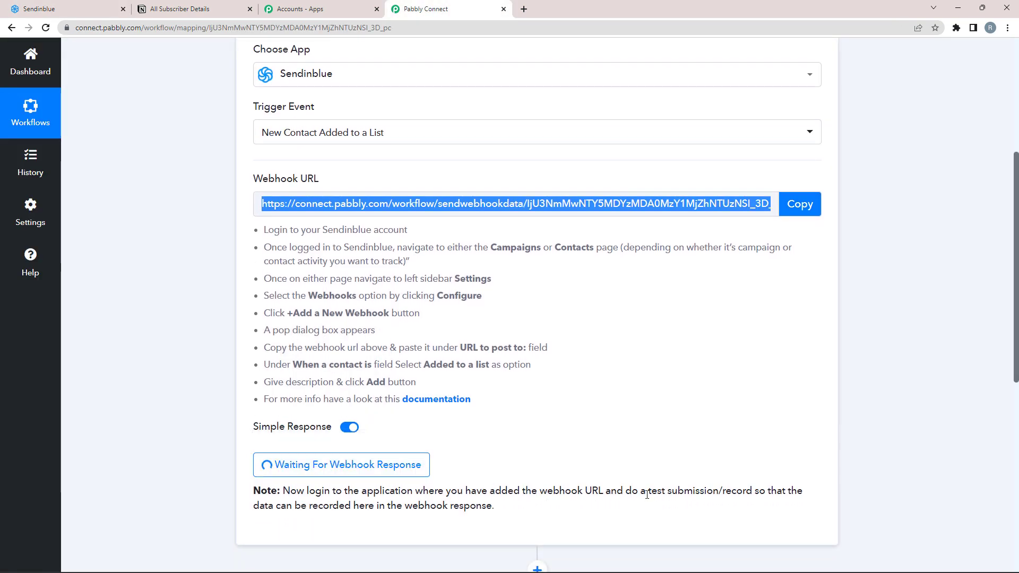
Step: Note the trigger's instruction to submit a test record, then return to Sendinblue's Contacts page
drag(647, 492, 802, 492)
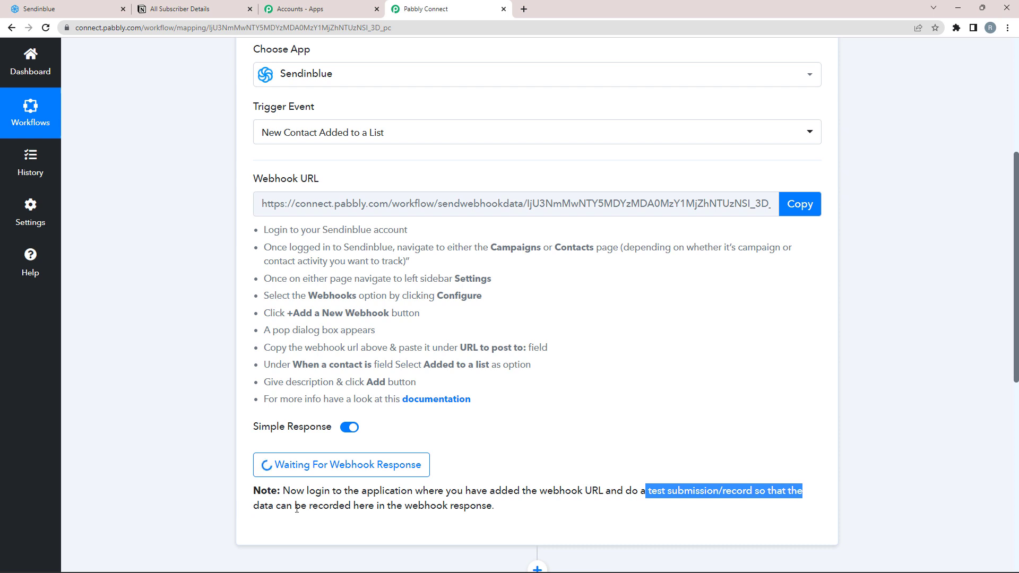
click(547, 513)
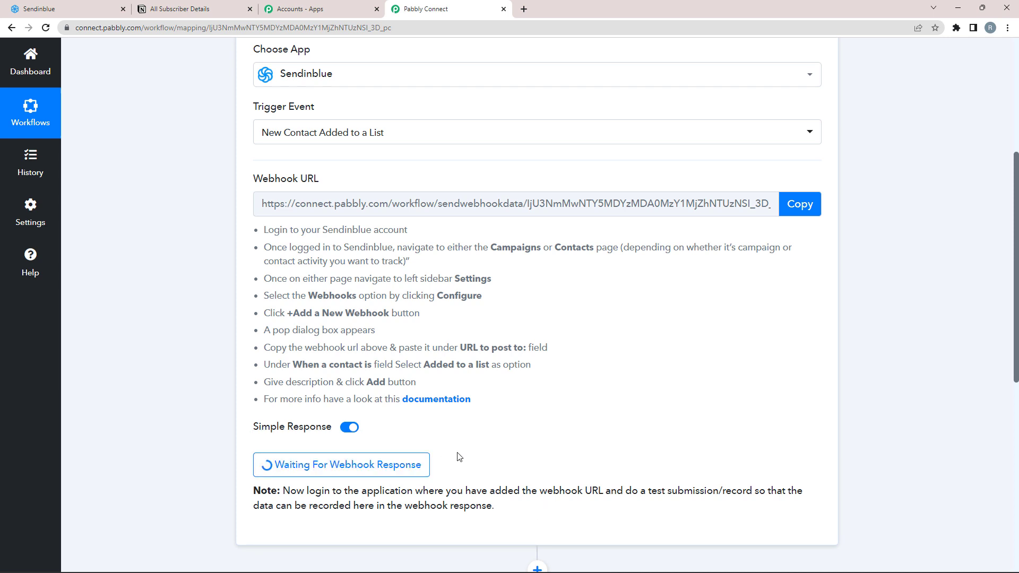
click(69, 9)
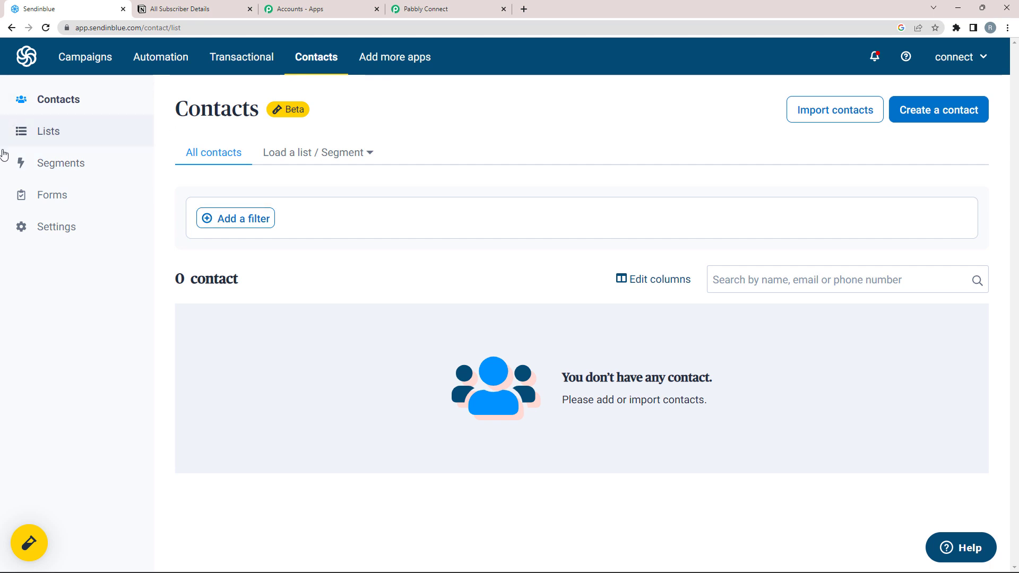
Step: Open the Contact Form from Sendinblue's Forms list and look over its fields
click(49, 195)
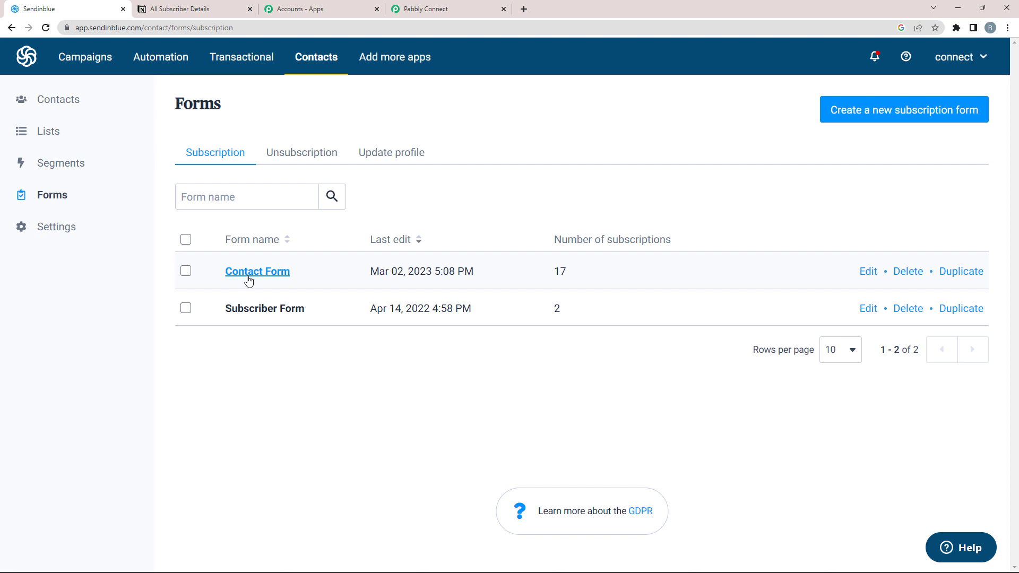
click(248, 280)
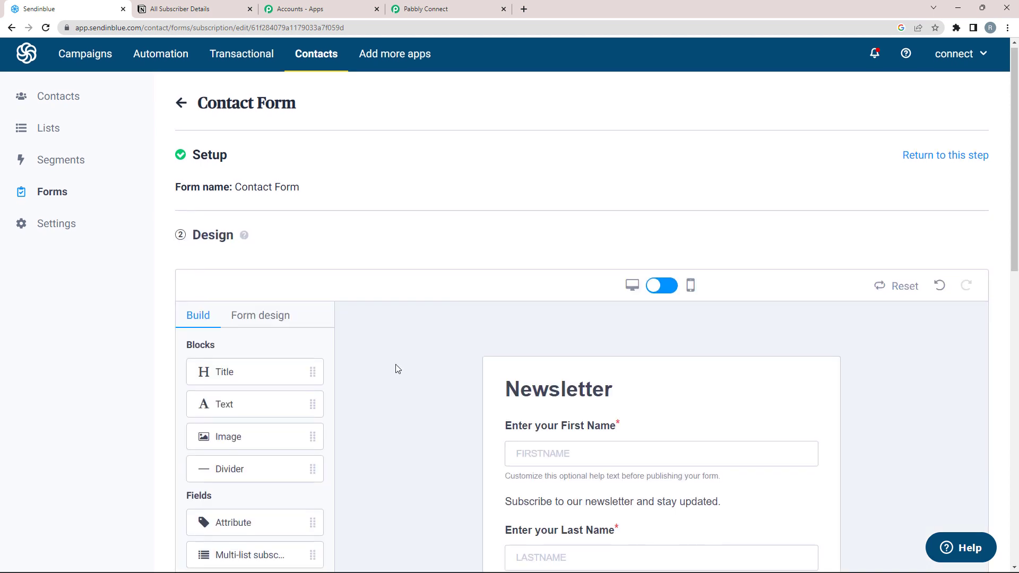
scroll(398, 369, down, 4)
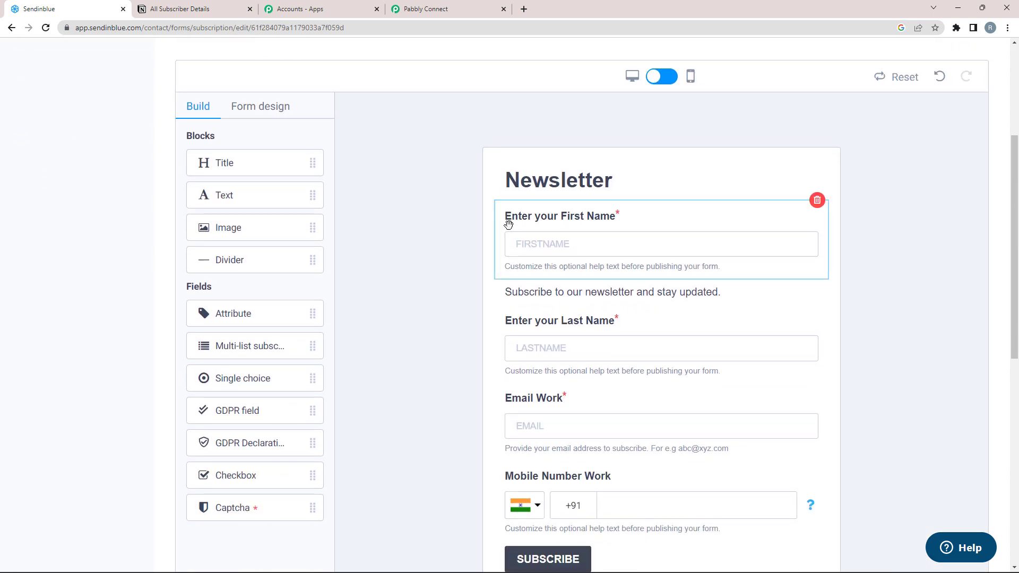
scroll(505, 393, down, 1)
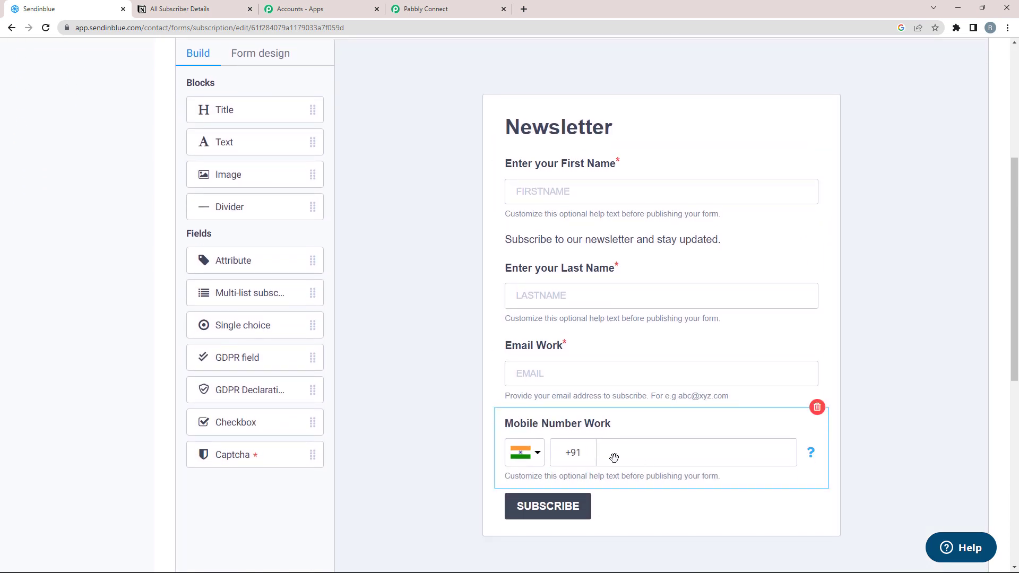
scroll(589, 430, up, 1)
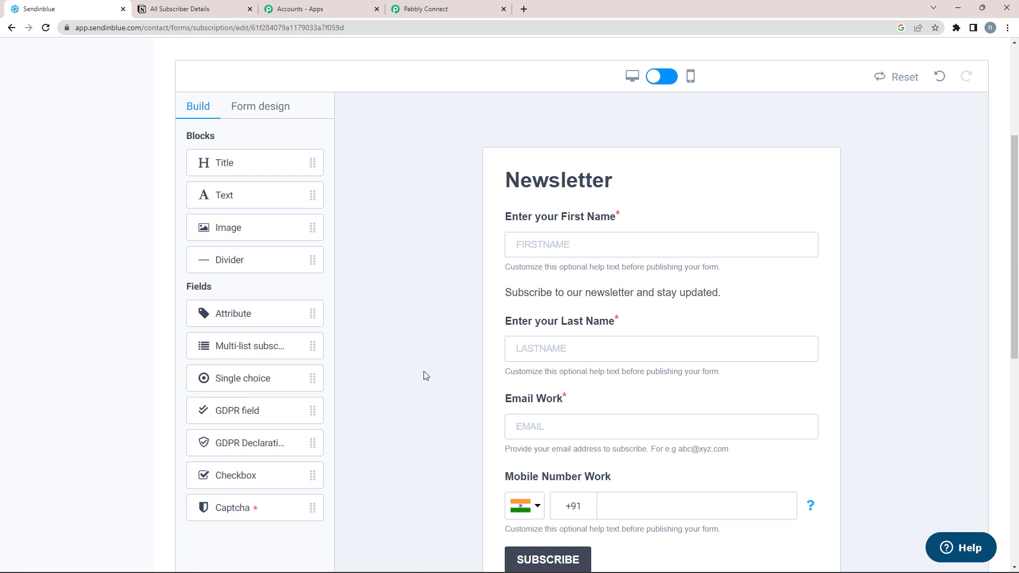
scroll(426, 366, up, 2)
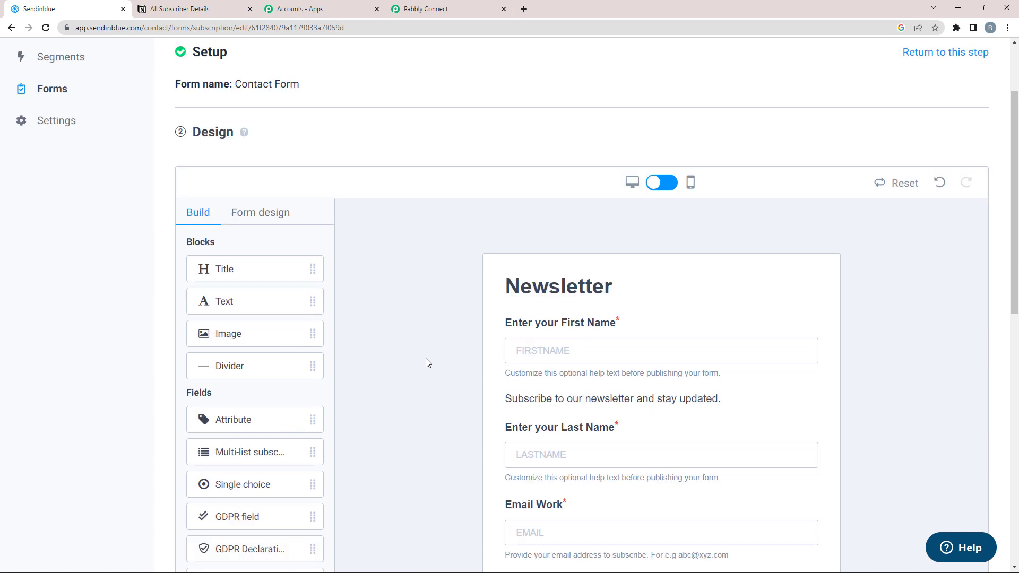
scroll(428, 363, down, 3)
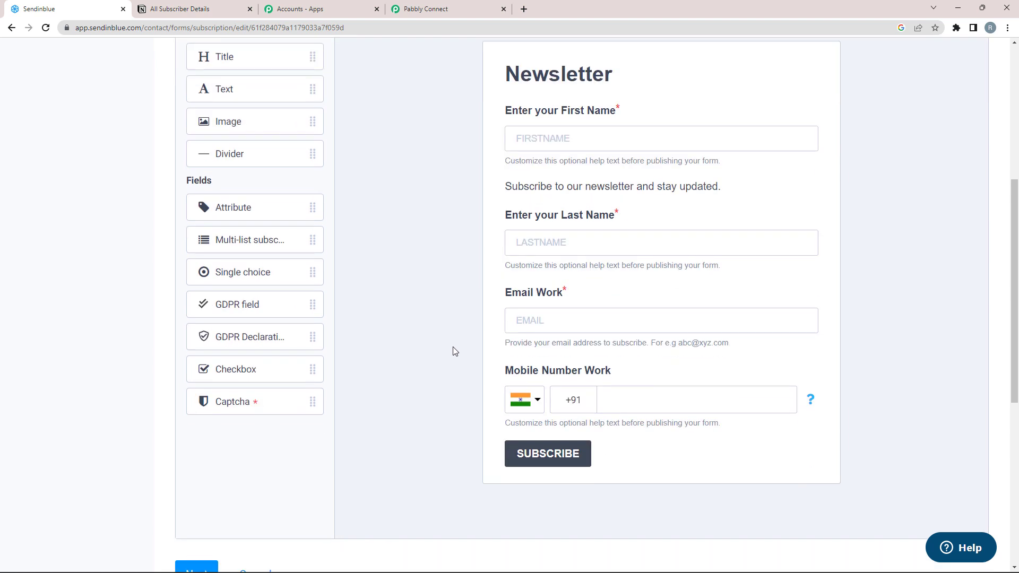
scroll(404, 342, down, 8)
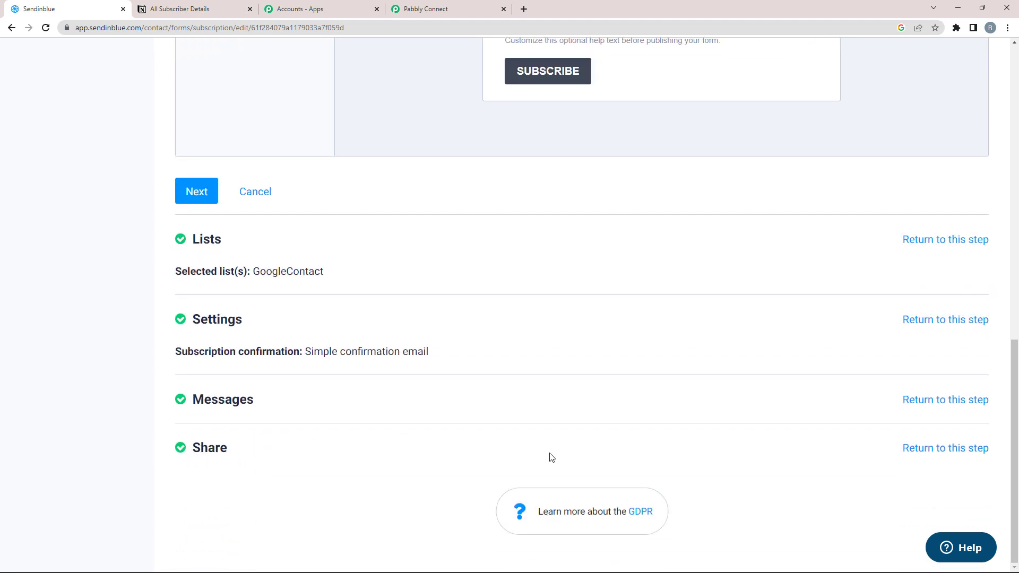
Step: Copy the Contact Form's share link from its Share step and open a new tab
click(908, 450)
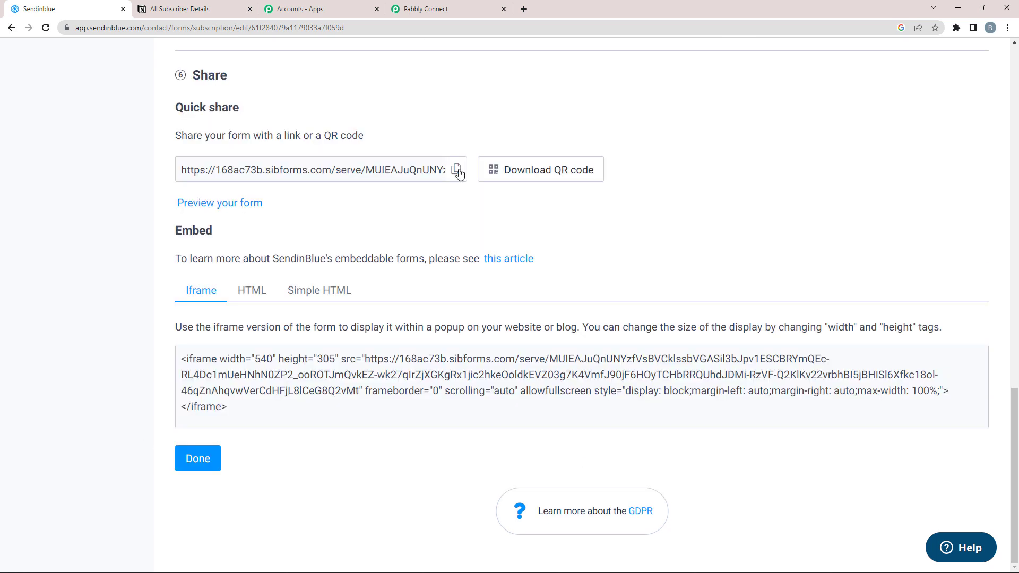
click(457, 170)
click(523, 9)
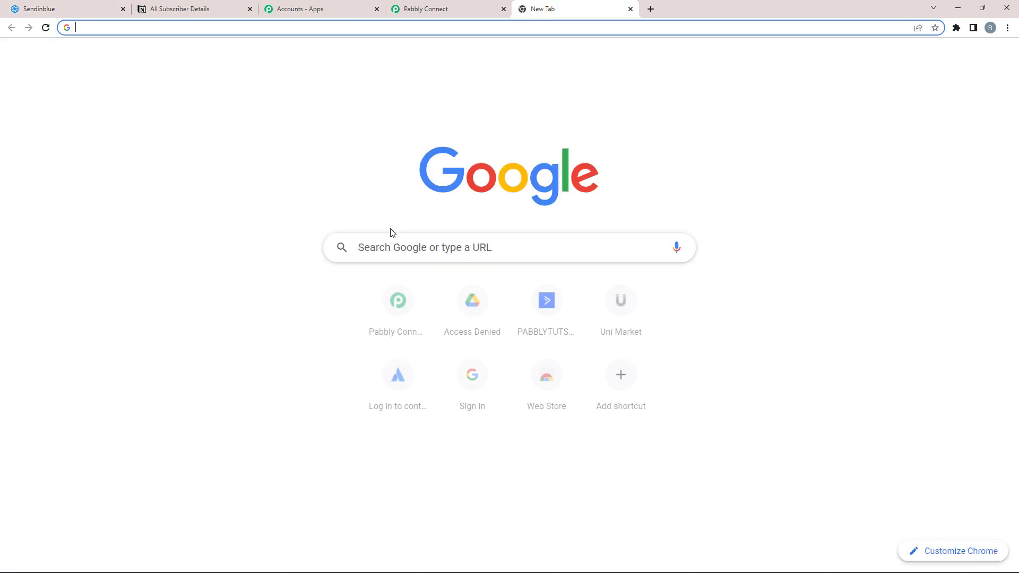
Step: Paste the form's share link and open the public Contact Form page
right_click(391, 256)
click(411, 340)
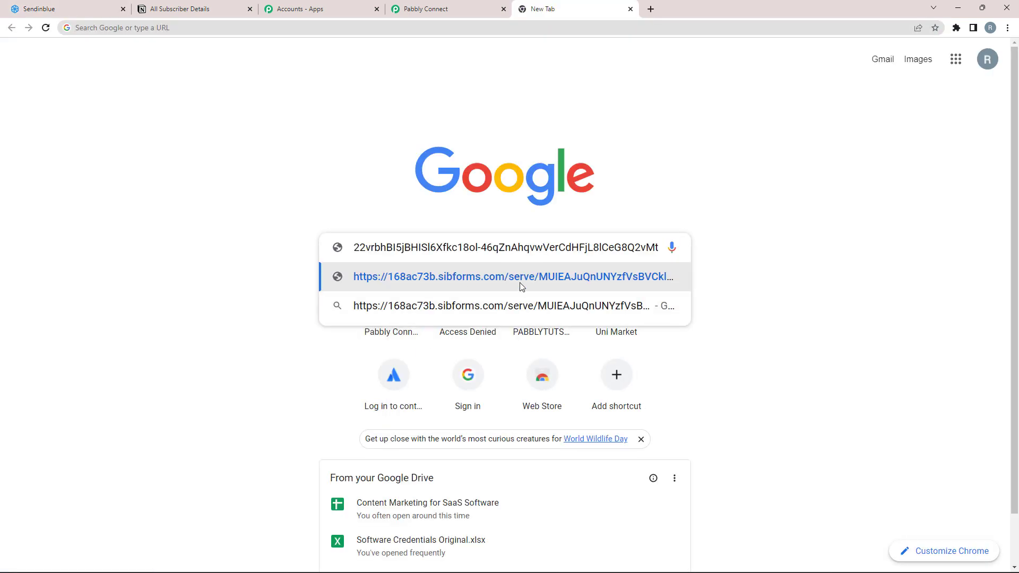
click(522, 287)
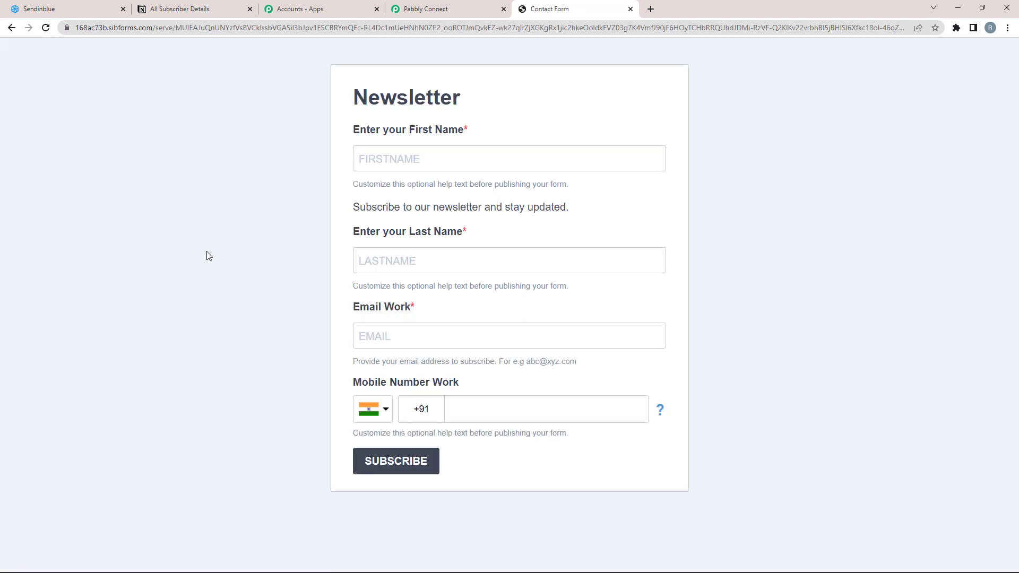
Step: Subscribe 'Demo User' with a test e-mail address and mobile number
click(413, 166)
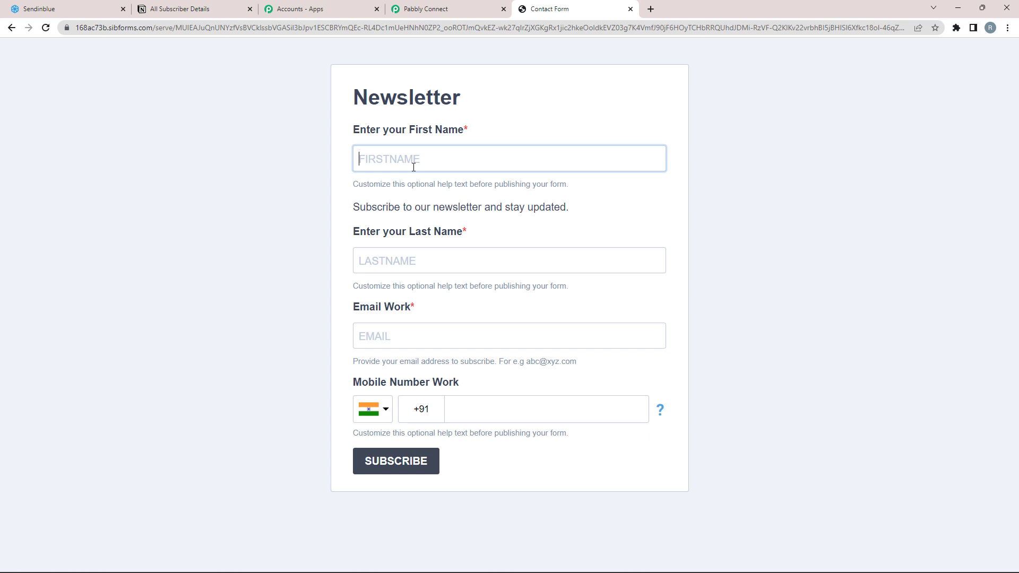
text(Demo)
key(Tab)
text(User)
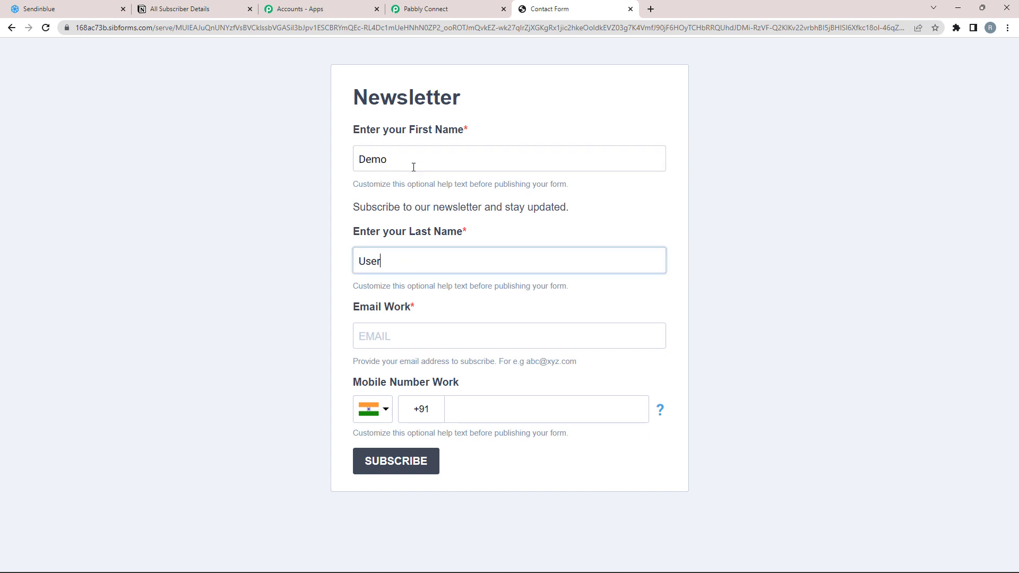
key(Tab)
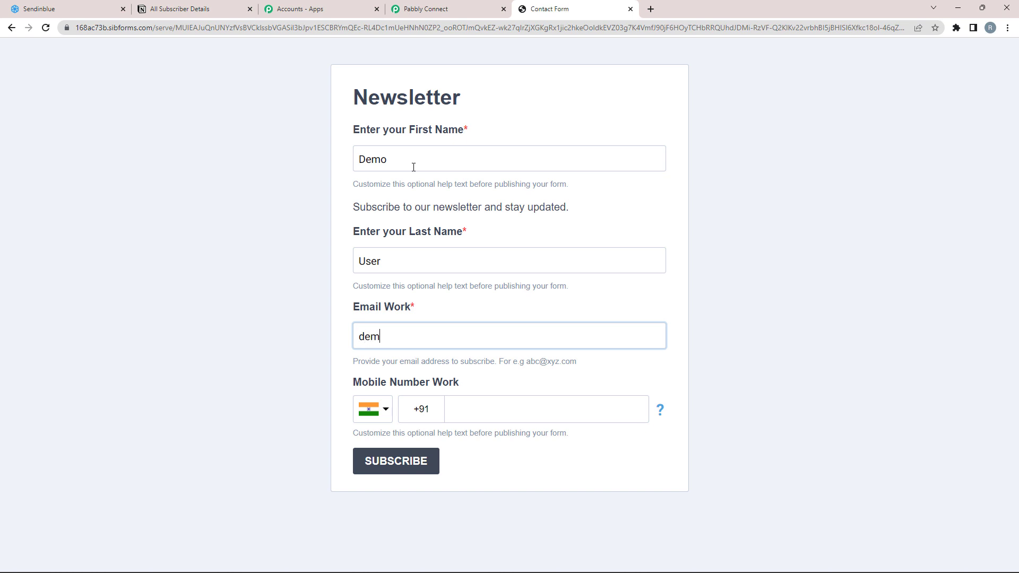
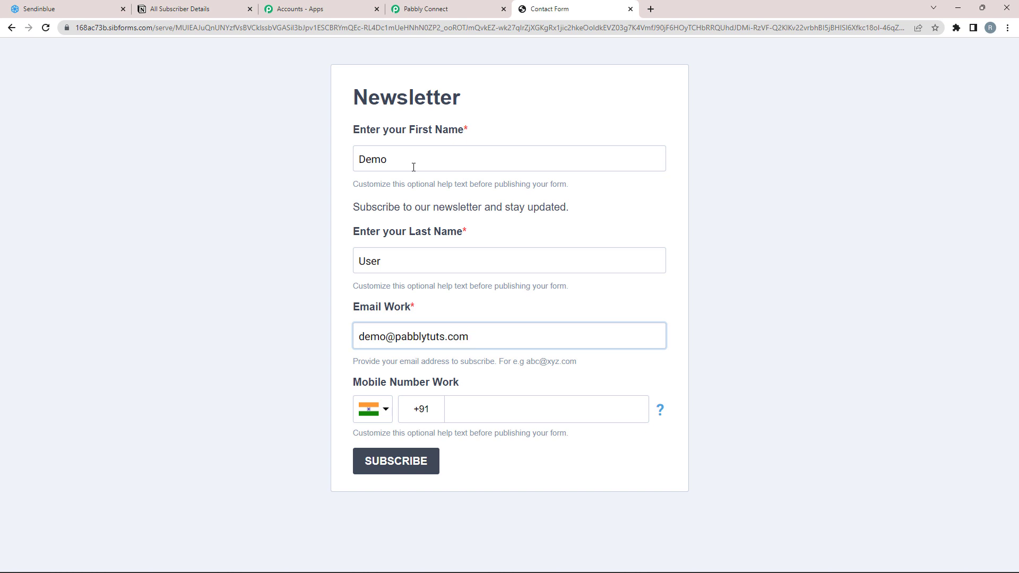
click(316, 388)
click(526, 414)
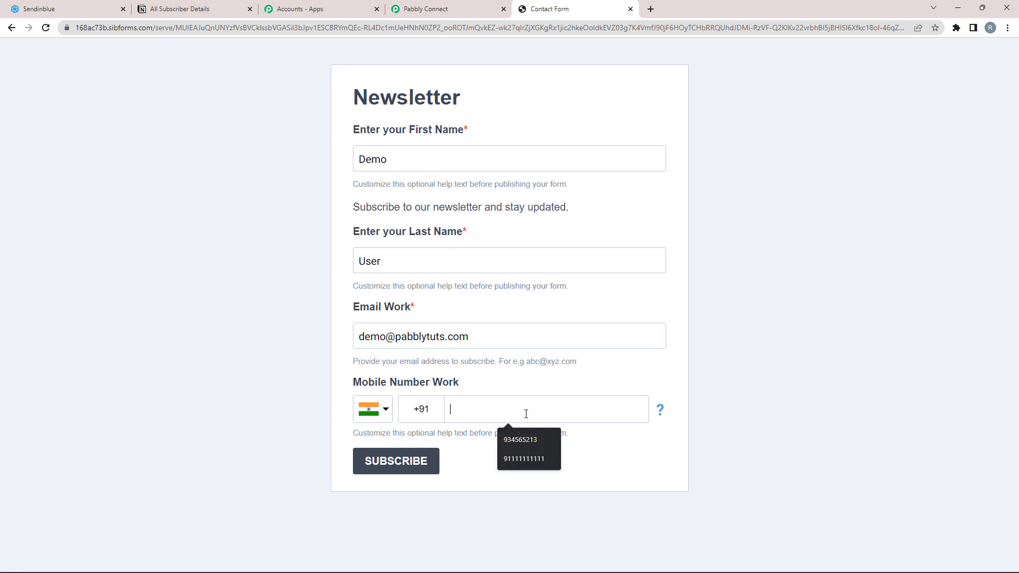
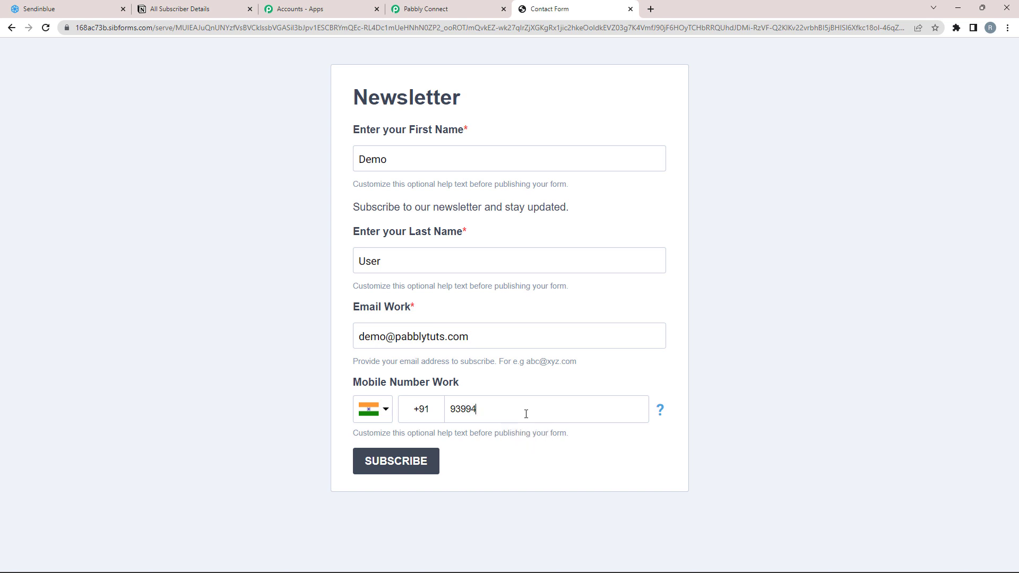
click(396, 468)
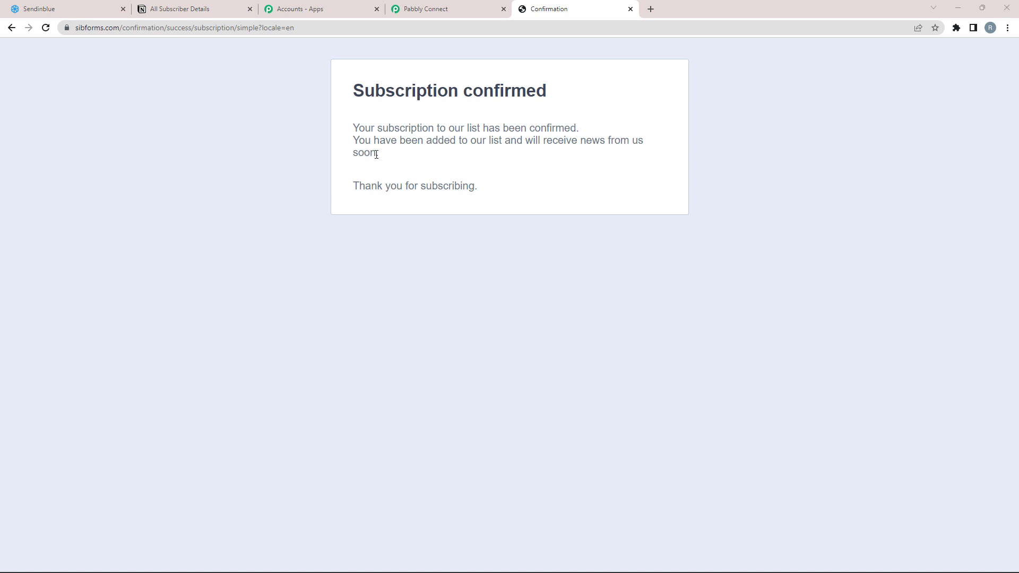
Step: Confirm Sendinblue's Contacts list shows the 1 test contact, then return to Pabbly Connect
click(42, 9)
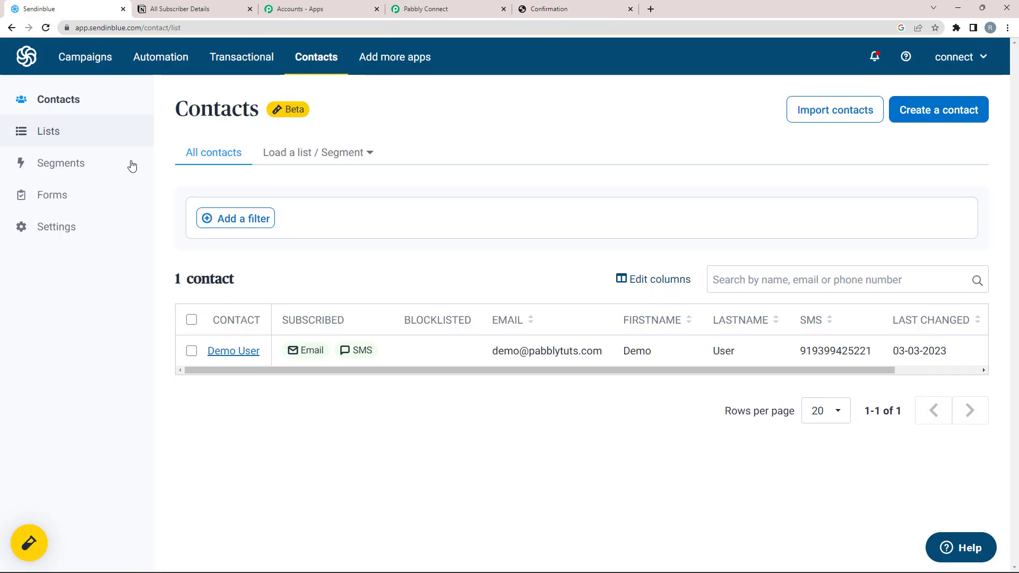
drag(171, 114, 278, 129)
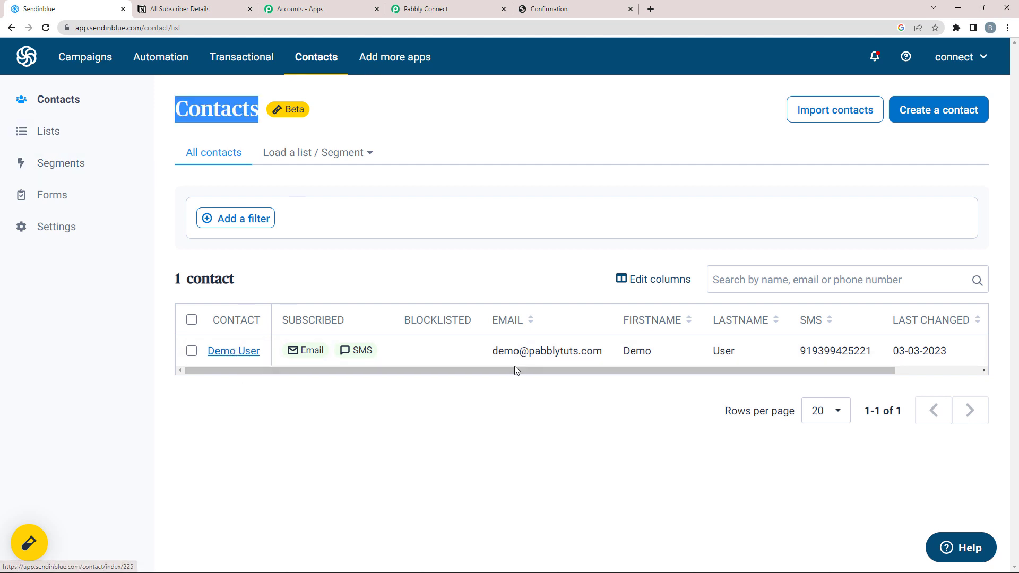
drag(496, 350, 596, 400)
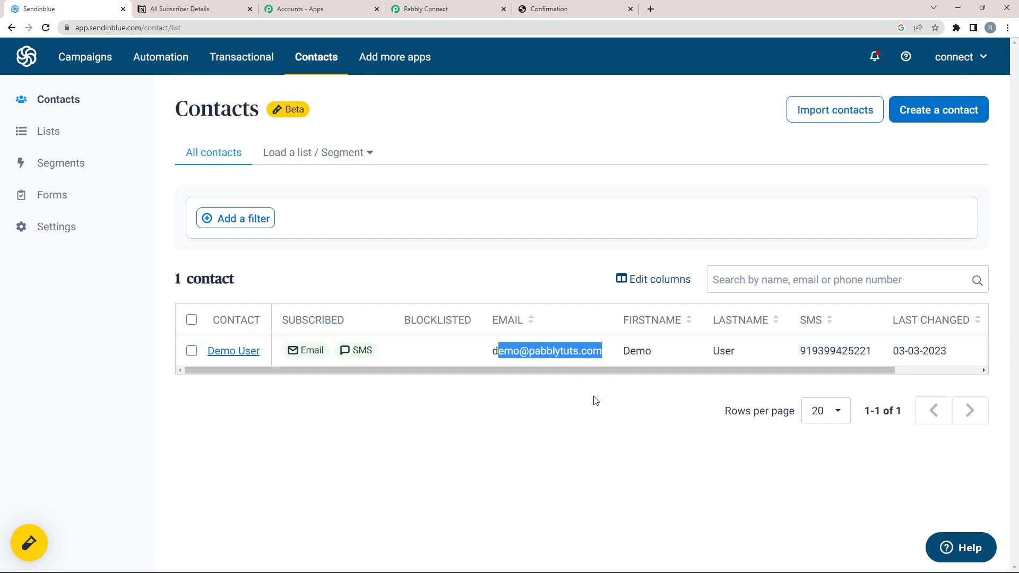
click(596, 401)
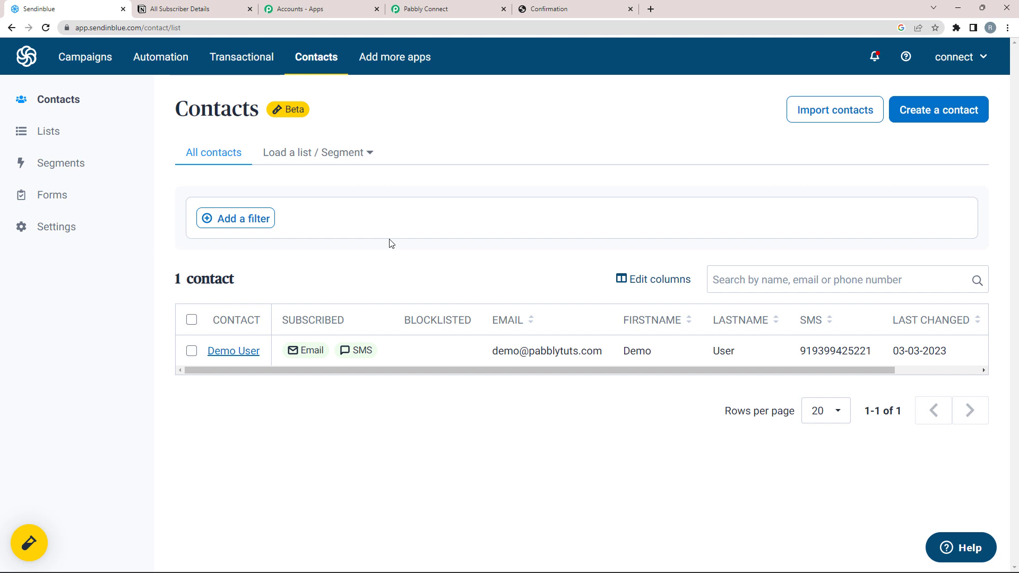
click(470, 7)
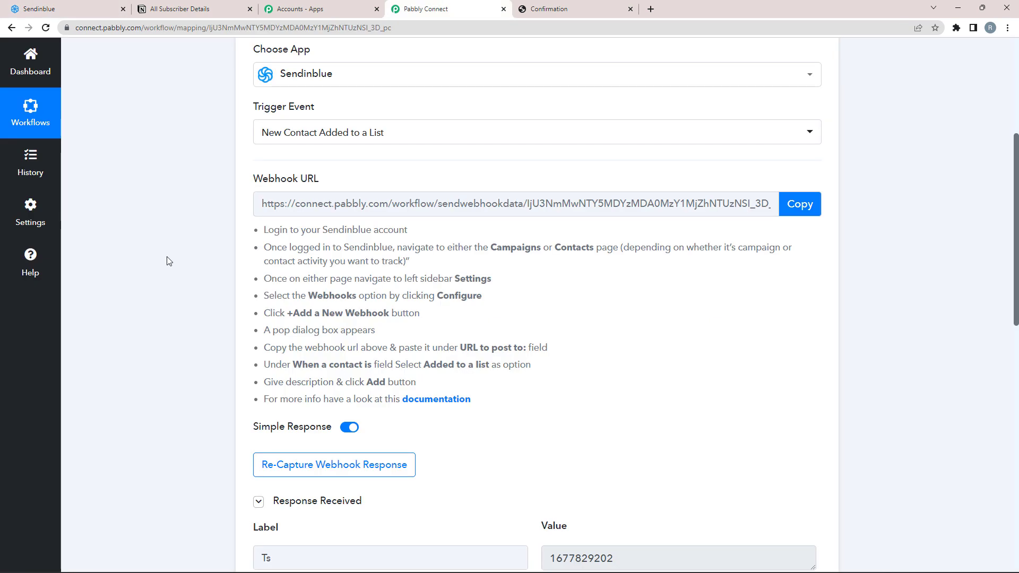
scroll(153, 317, down, 3)
scroll(159, 323, down, 5)
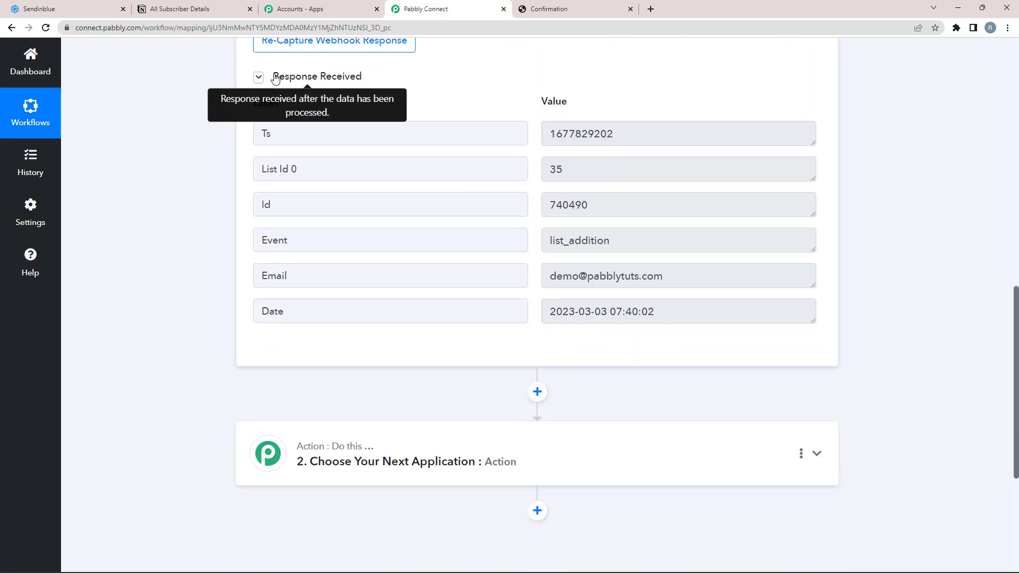
drag(272, 75, 392, 83)
click(532, 155)
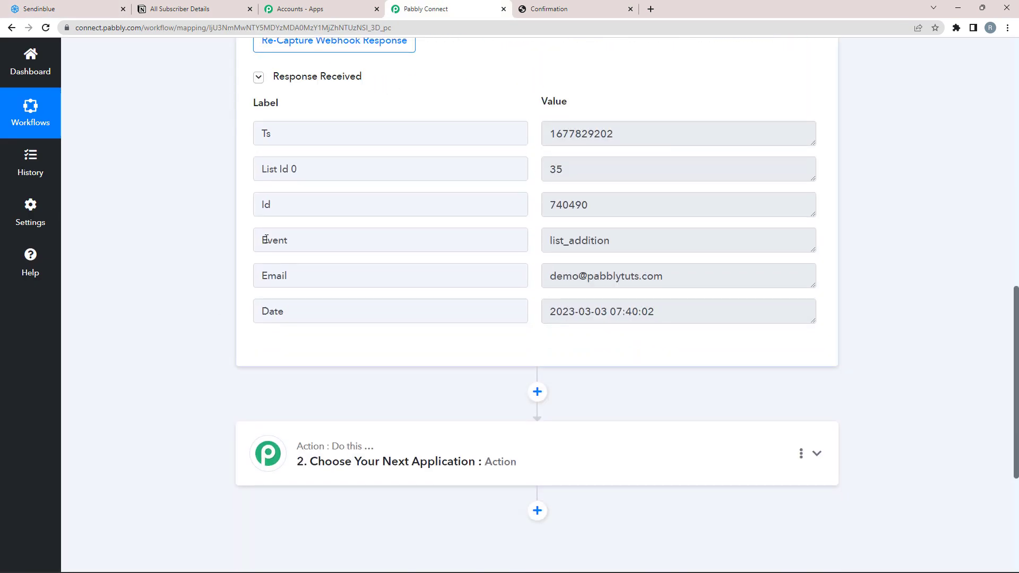
drag(267, 240, 297, 242)
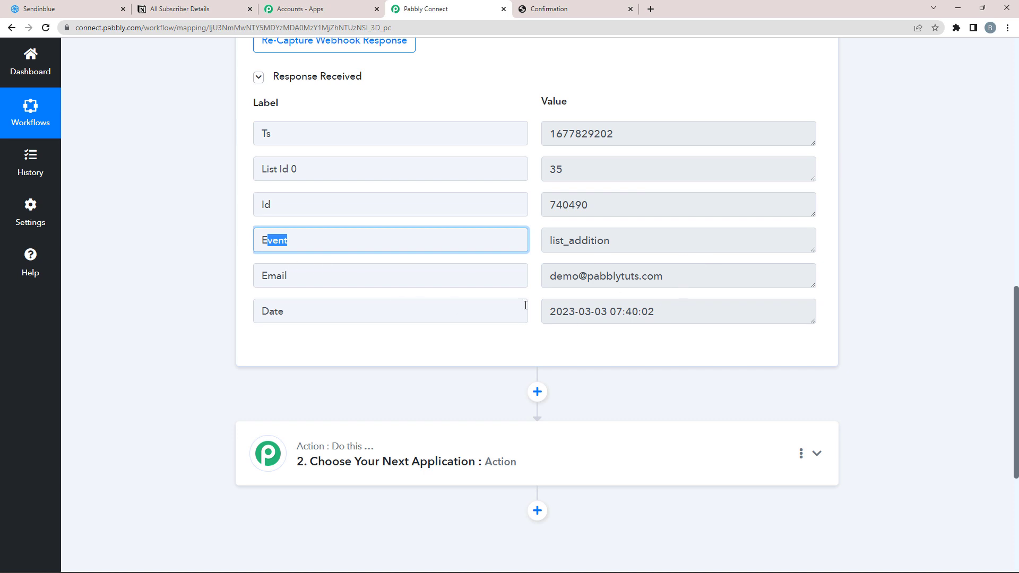
scroll(620, 250, up, 1)
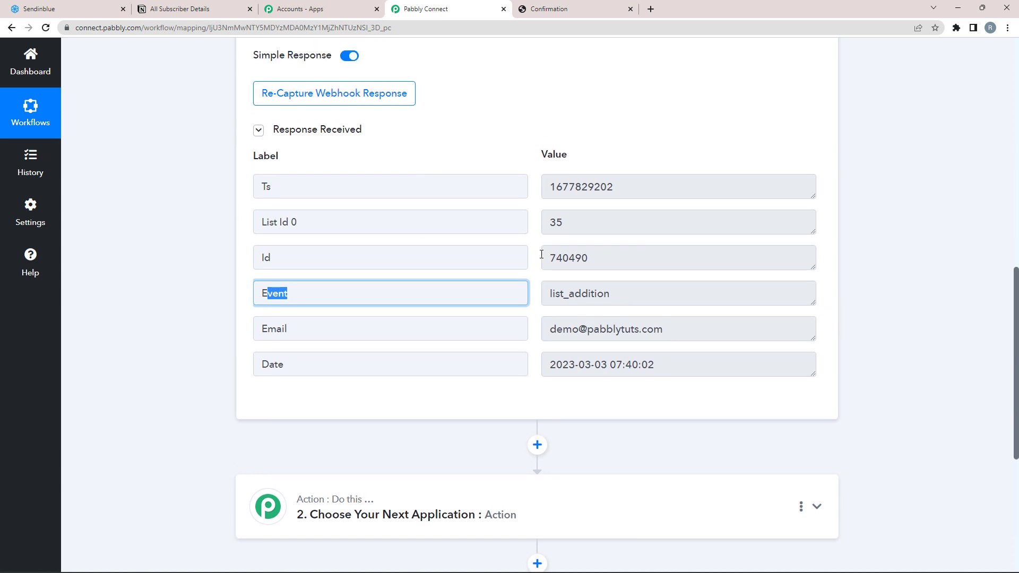
click(74, 9)
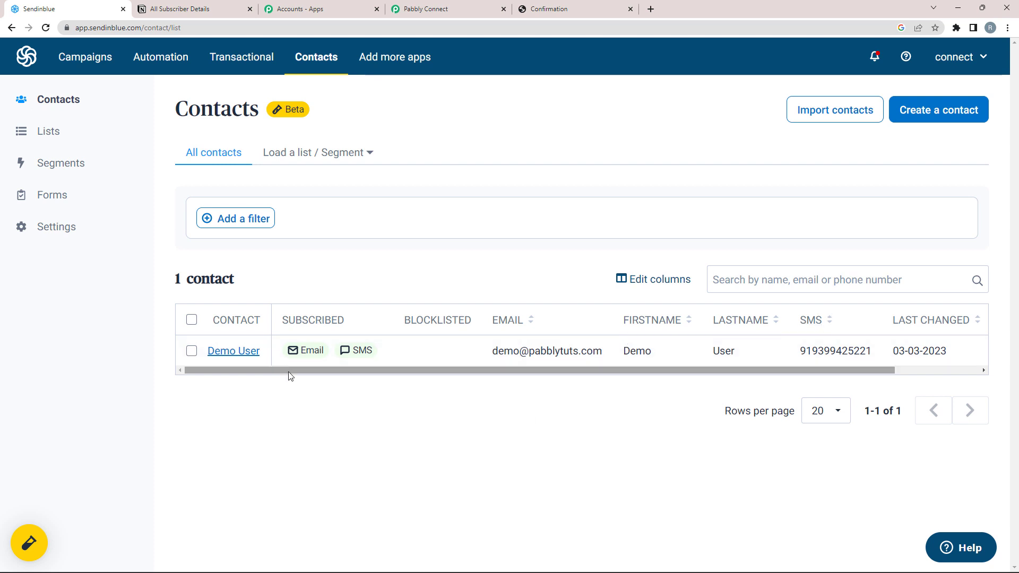
click(546, 9)
click(182, 8)
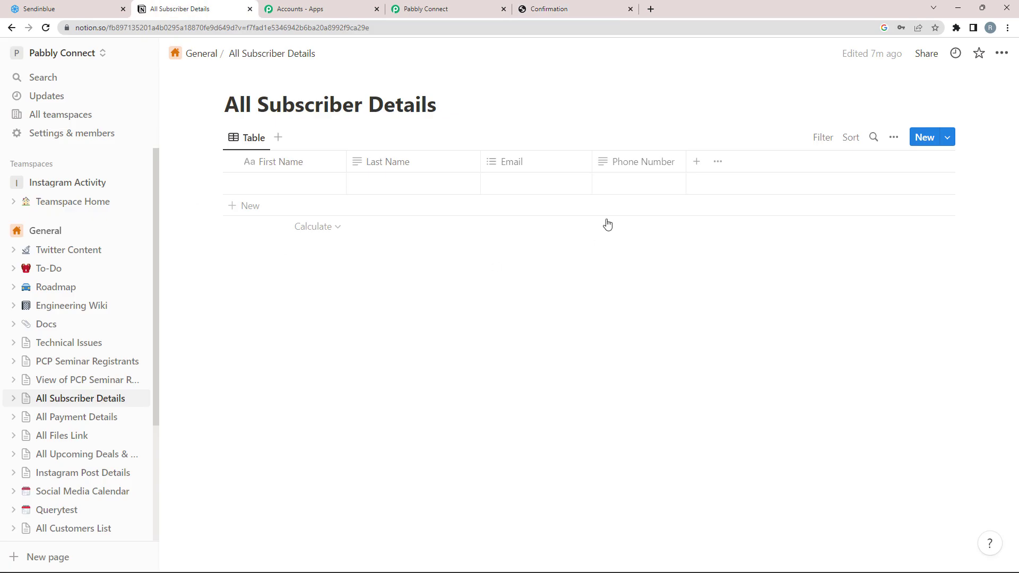
click(564, 8)
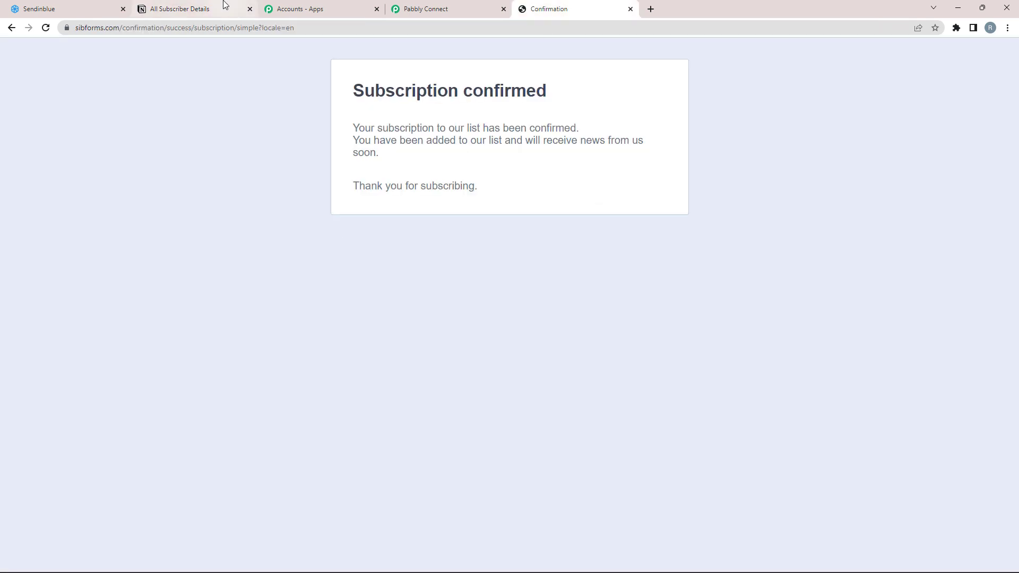
click(421, 8)
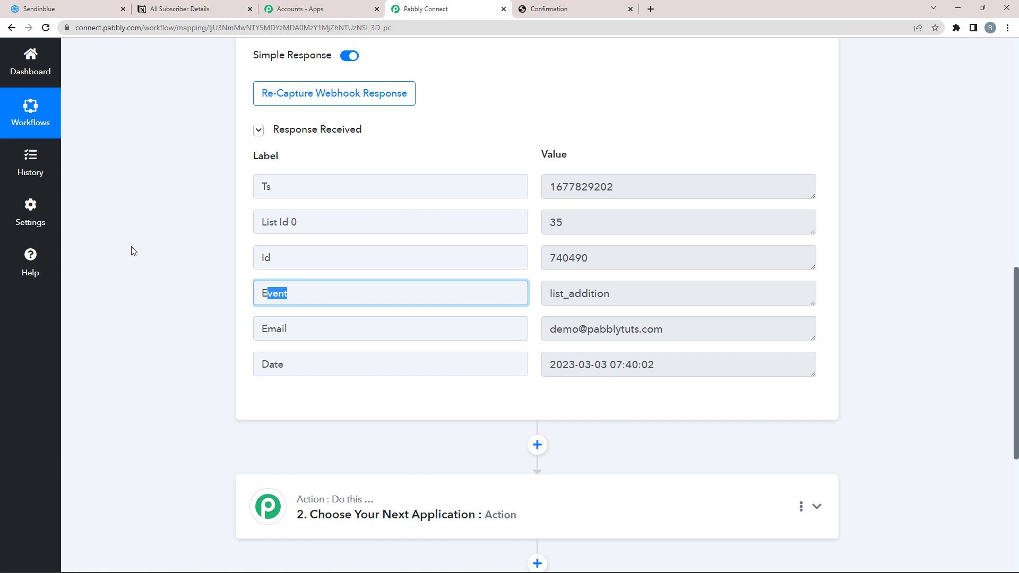
scroll(221, 269, up, 2)
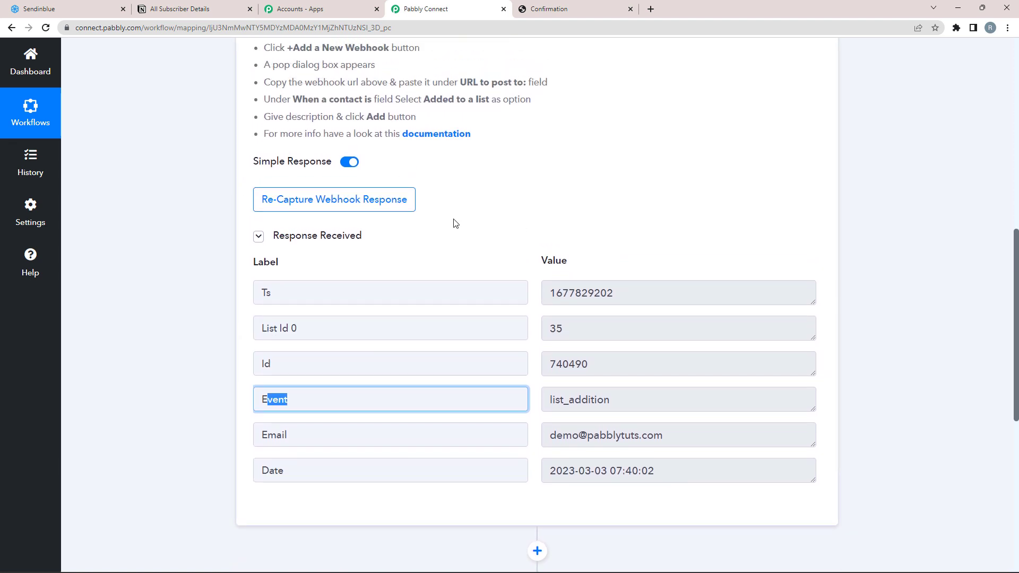
scroll(455, 223, up, 2)
scroll(462, 329, down, 2)
scroll(260, 414, down, 2)
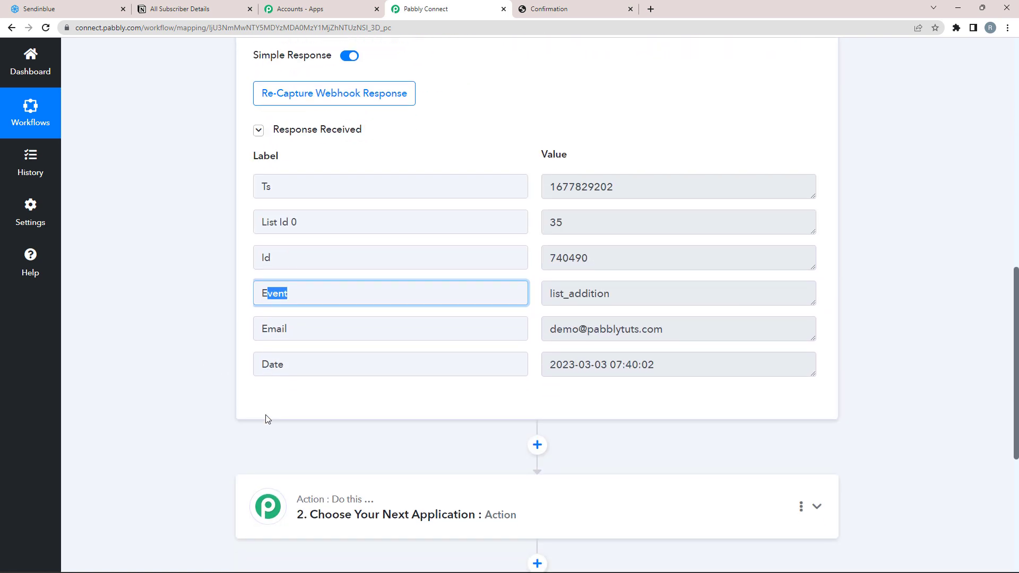
scroll(198, 359, down, 3)
Step: Set step 2 to Sendinblue's 'Get a Contact Information' event and begin connecting a Sendinblue account
click(313, 363)
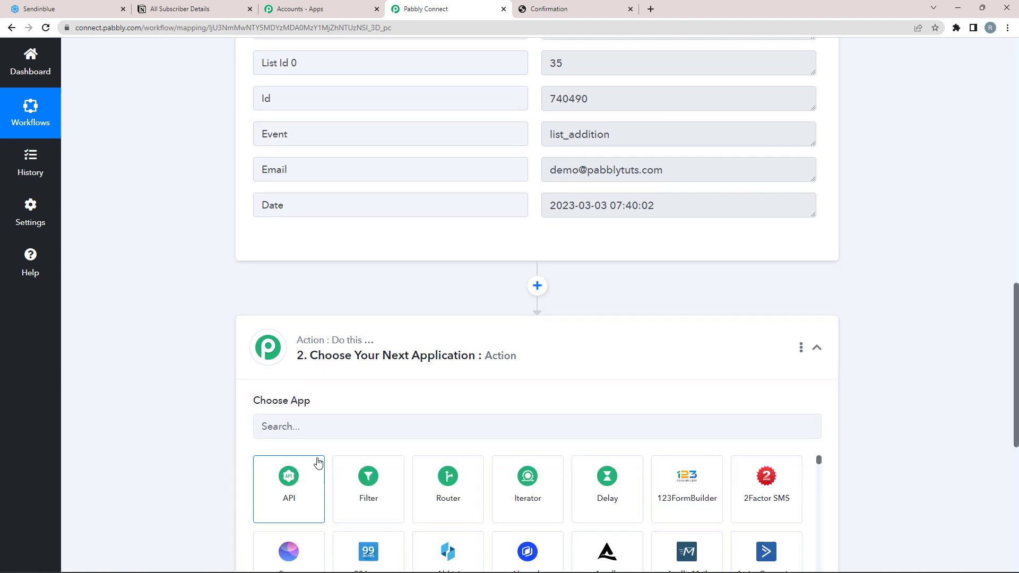
click(304, 427)
text(s)
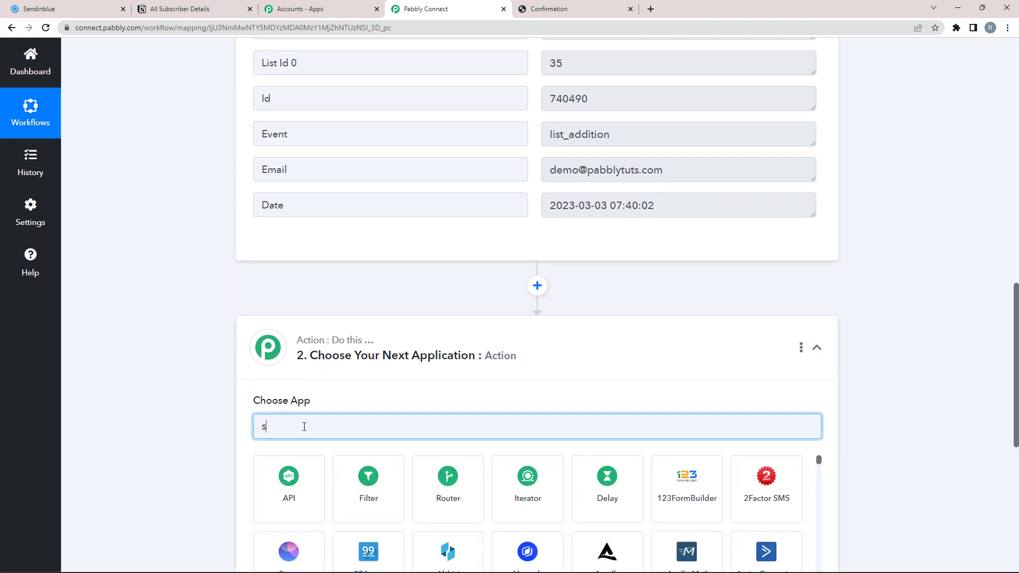
text(endin)
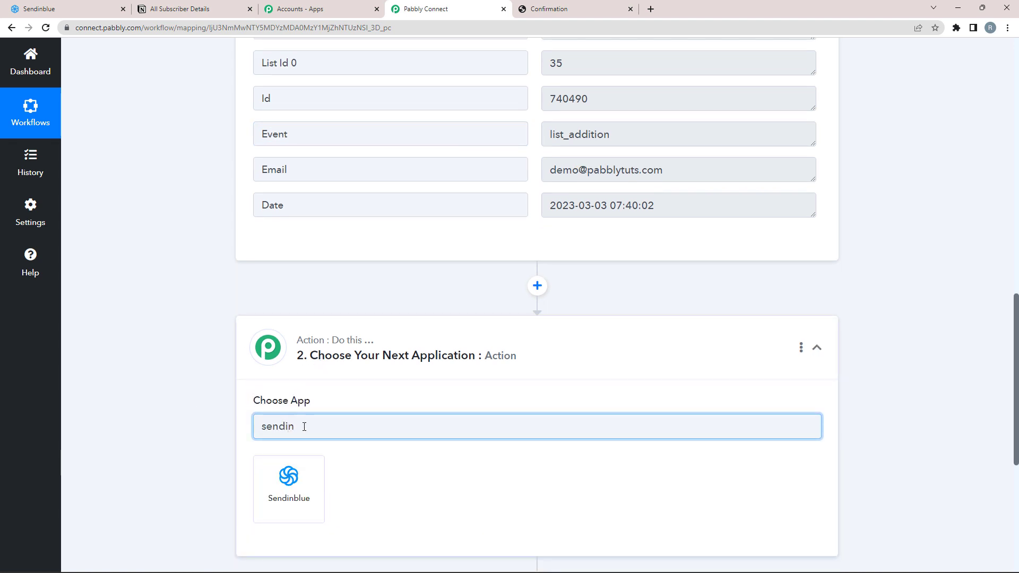
click(270, 492)
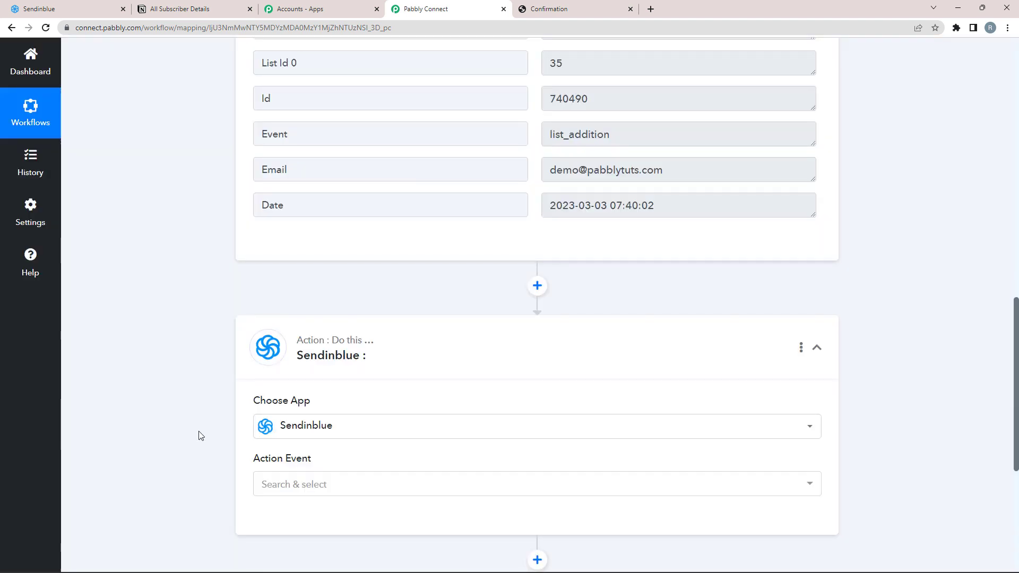
scroll(200, 431, down, 2)
click(302, 378)
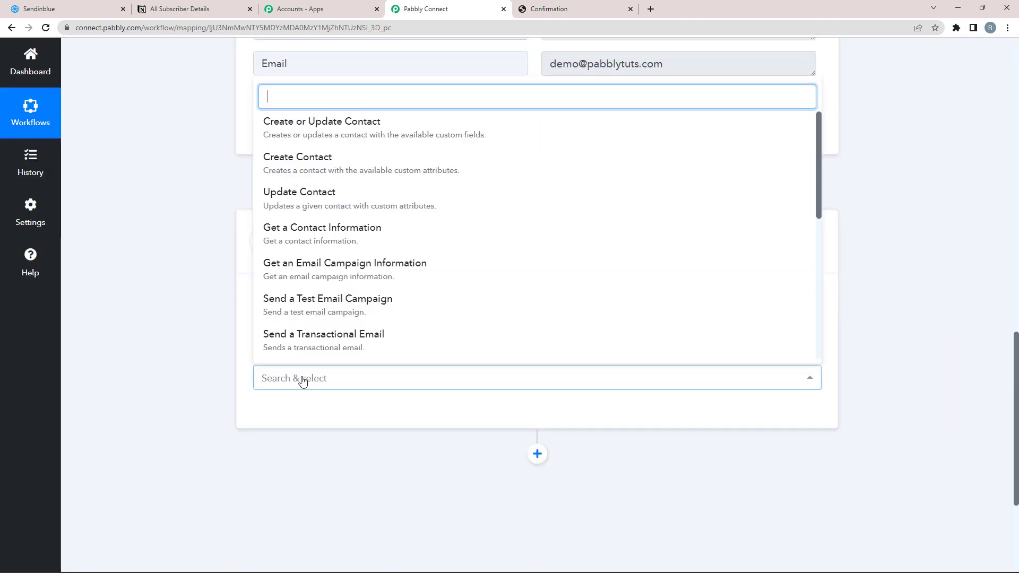
click(340, 230)
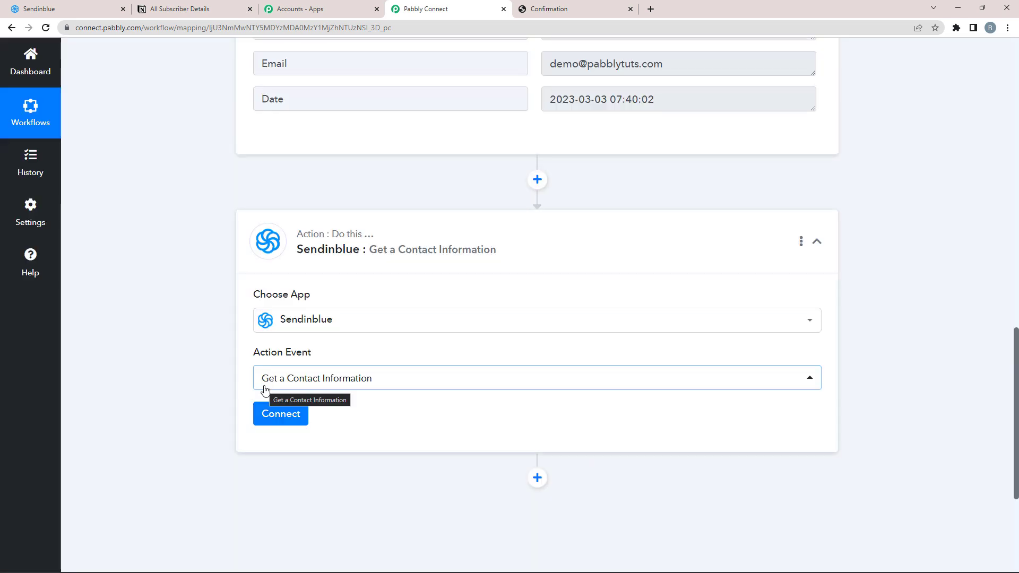
click(265, 413)
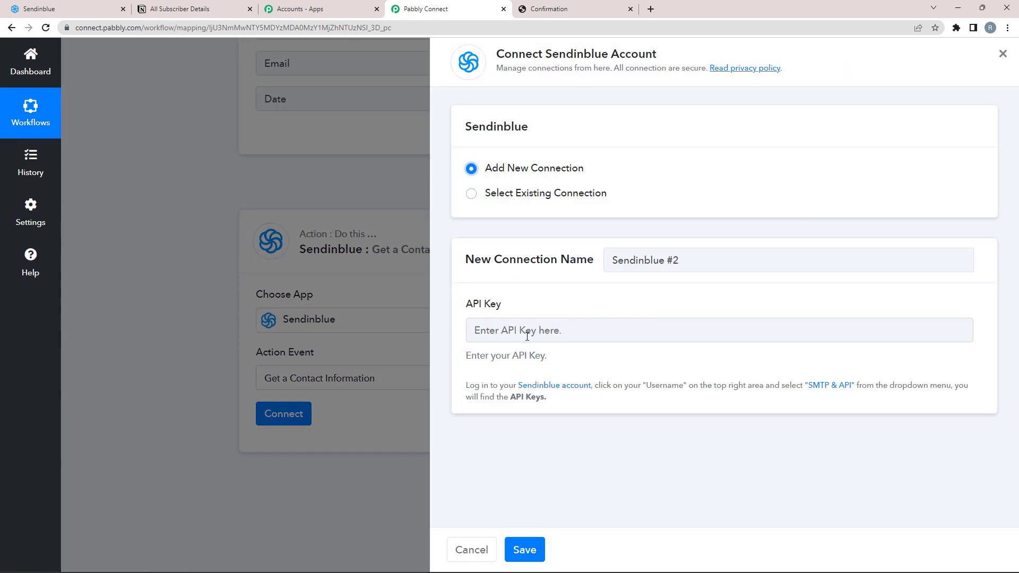
Step: Select the empty API Key field, then switch to the Sendinblue tab to get a key
click(472, 334)
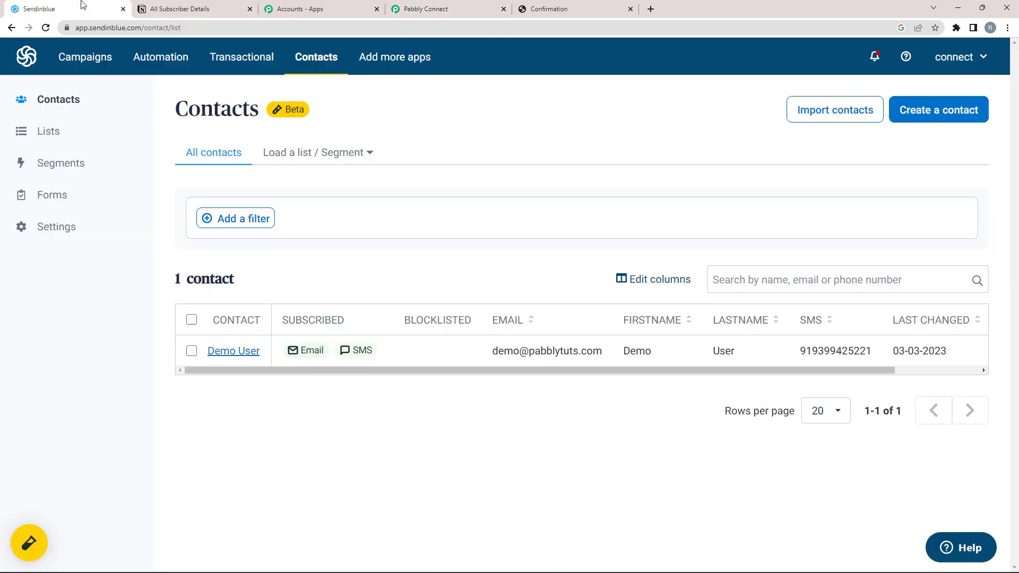
click(79, 9)
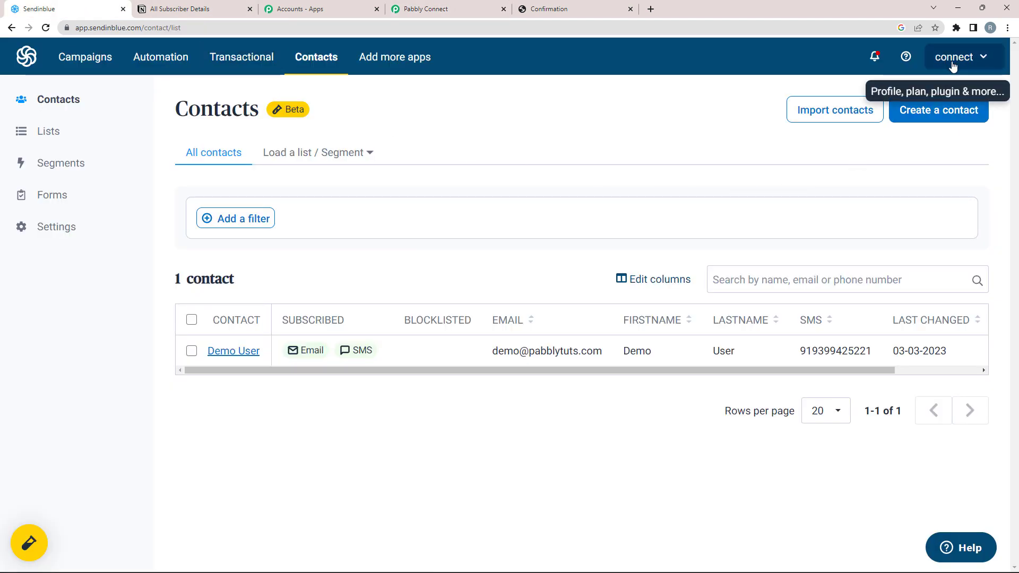
Step: Generate a Sendinblue API key named 'Demo' under SMTP & API and copy it
click(986, 60)
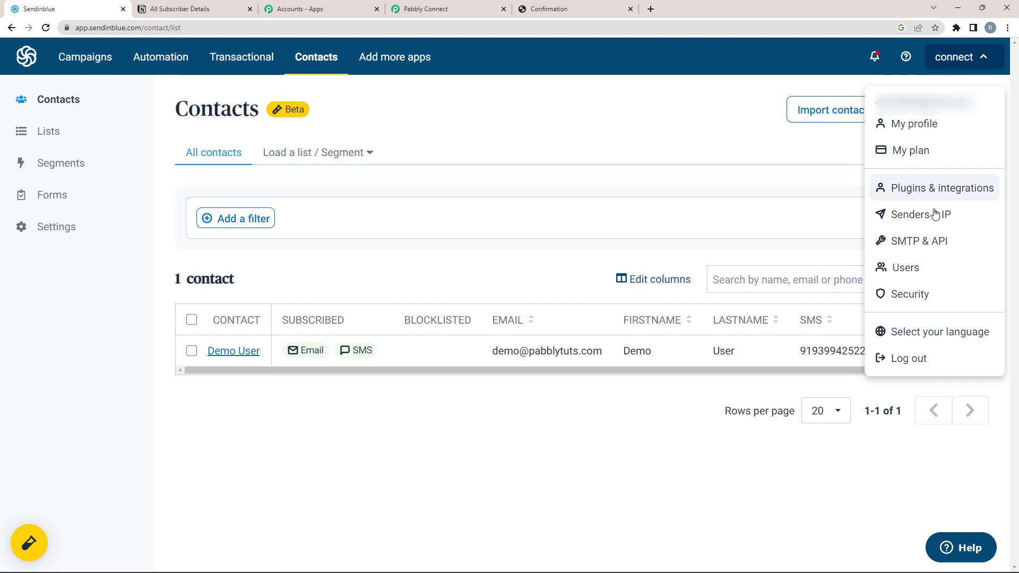
click(922, 246)
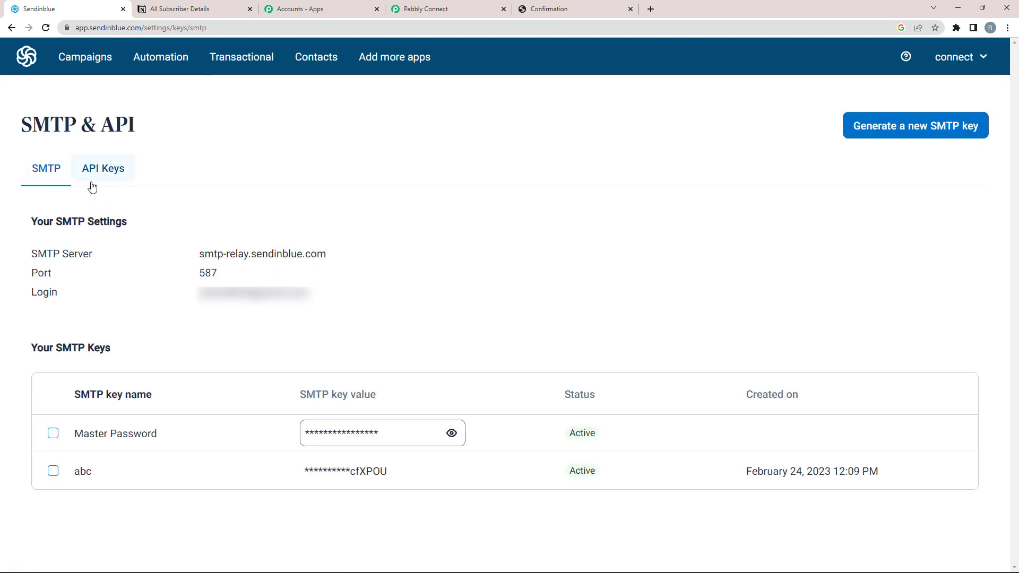
click(97, 175)
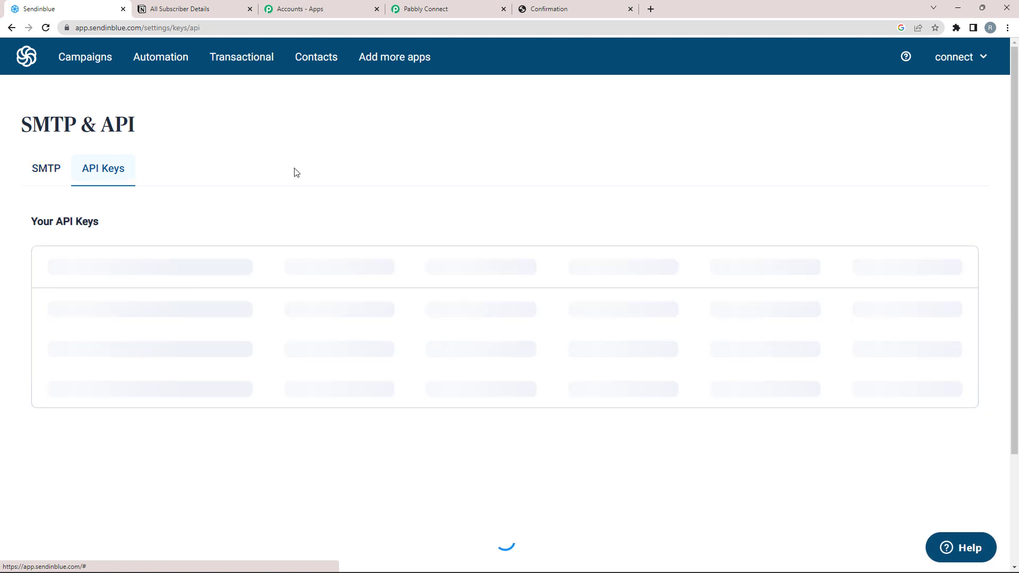
click(920, 130)
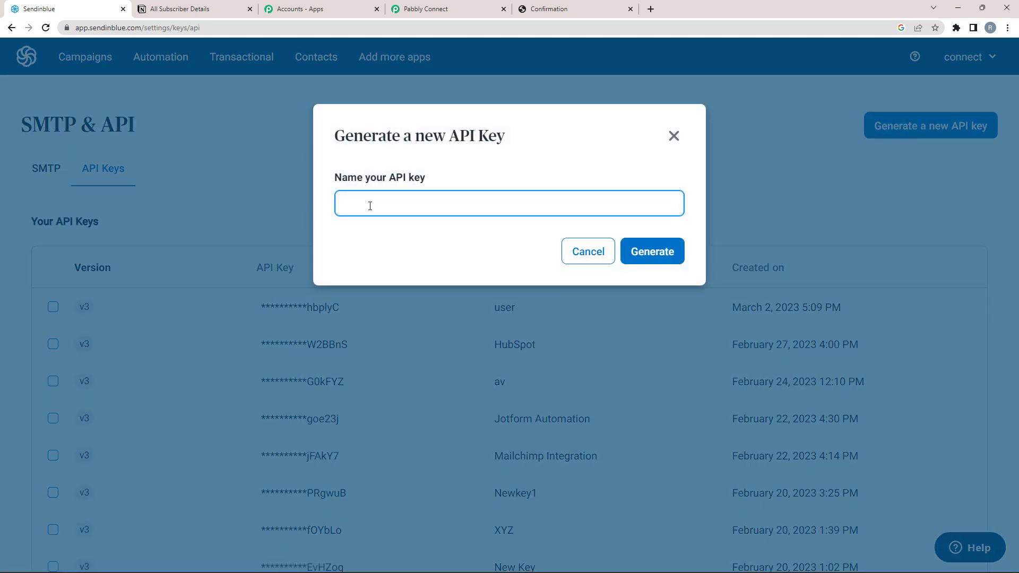
text(Demo)
click(653, 257)
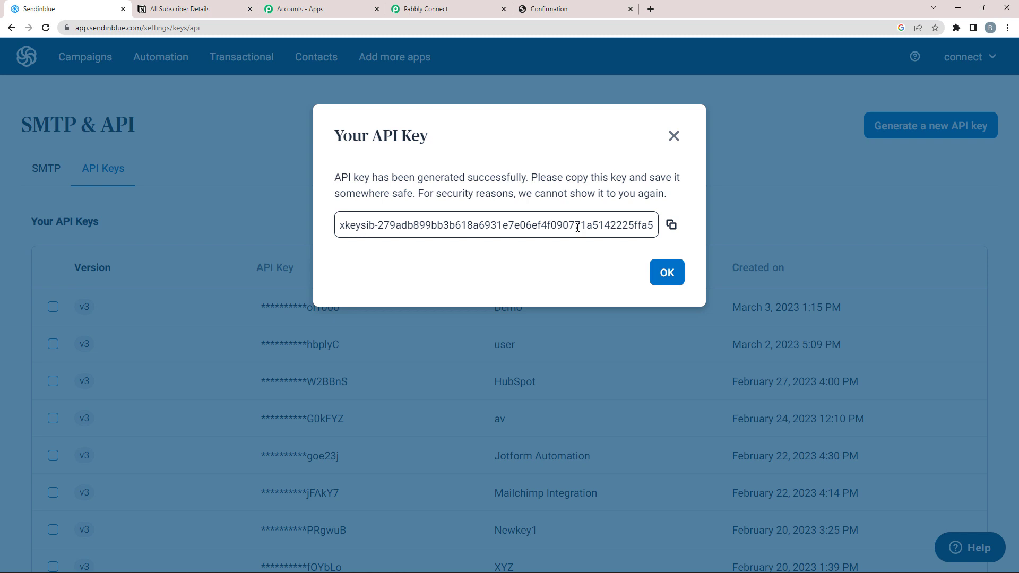
click(671, 225)
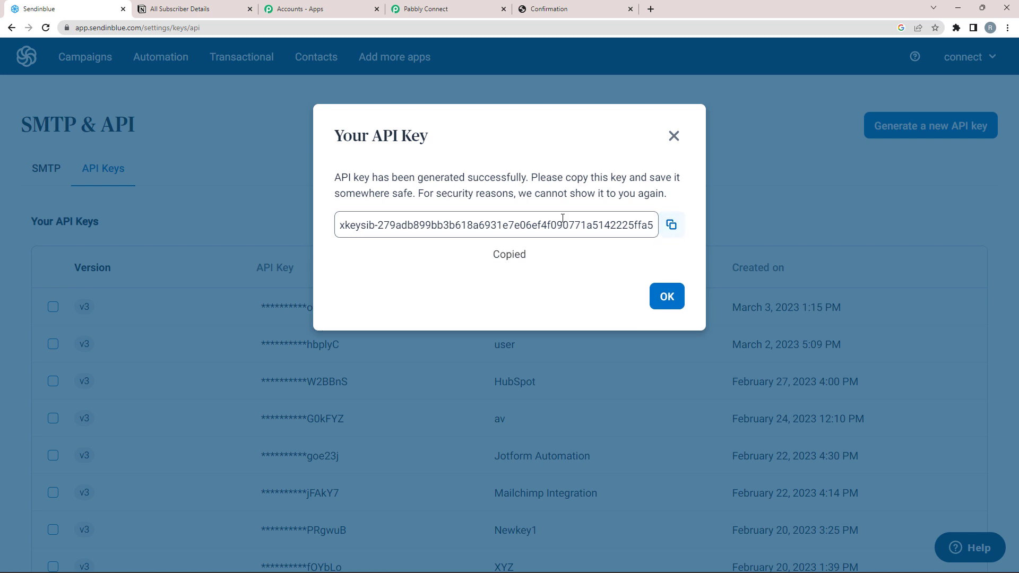
click(439, 6)
Step: Paste the copied API key as plain text and save the Sendinblue connection
right_click(539, 324)
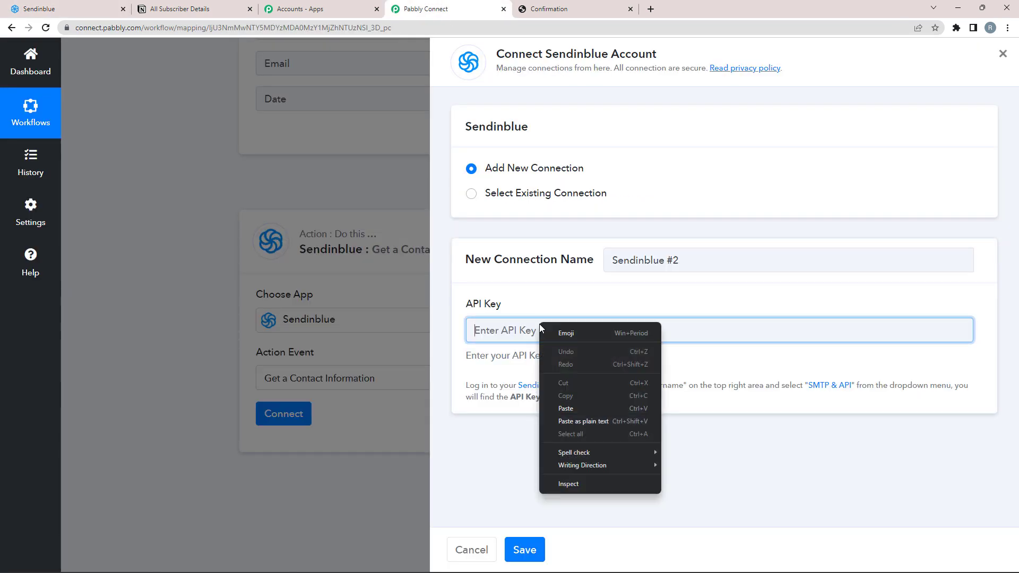
click(561, 415)
click(528, 547)
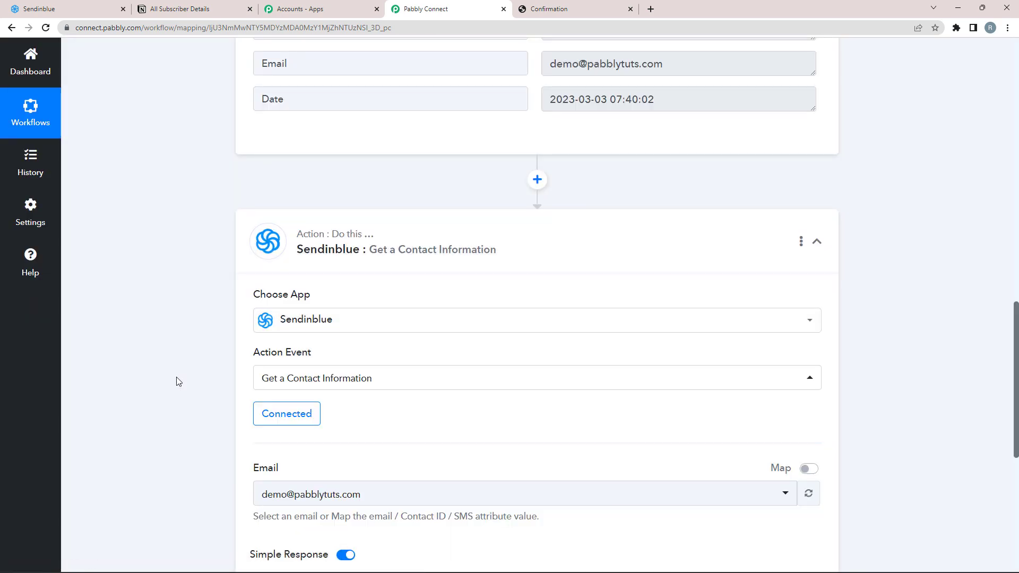
scroll(178, 382, down, 2)
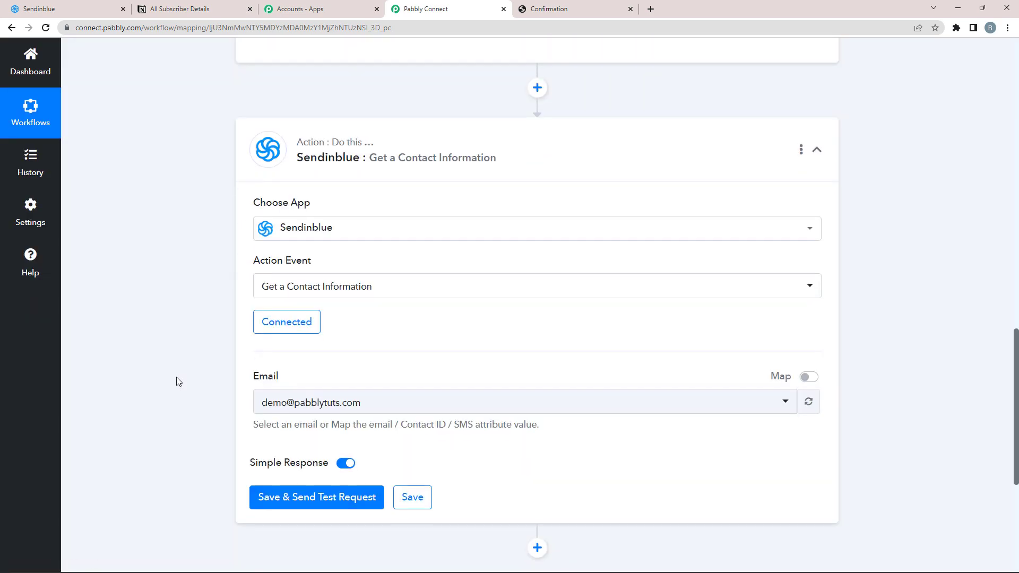
drag(255, 364, 290, 368)
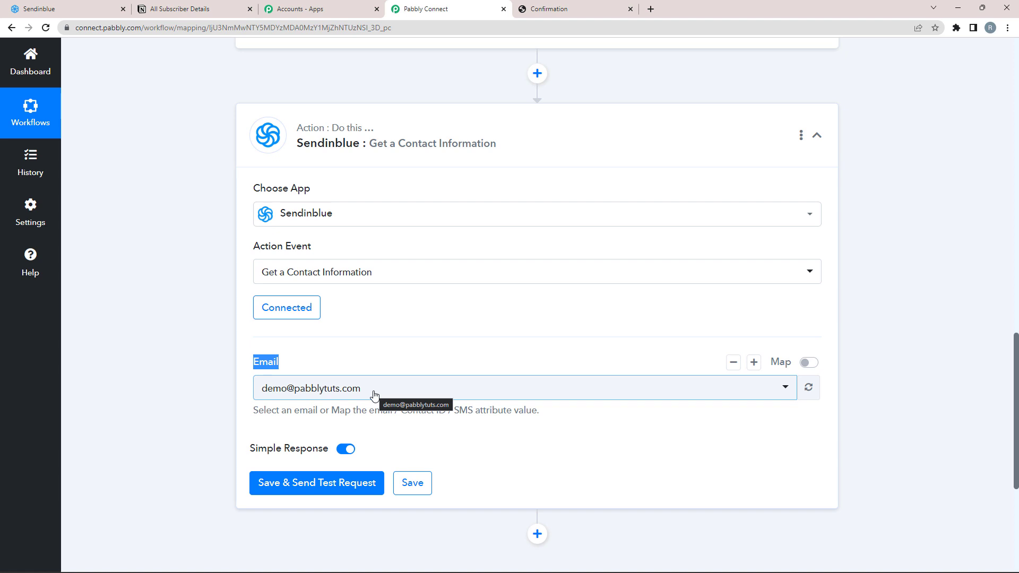
Step: Switch the Email field to mapped data and clear its fixed value
click(407, 367)
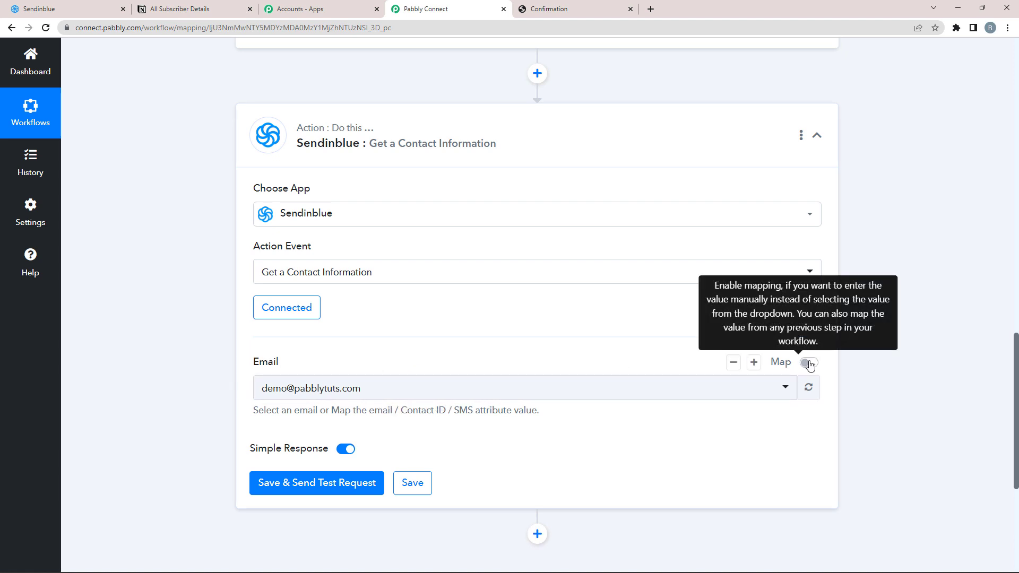
click(809, 364)
key(BackSpace)
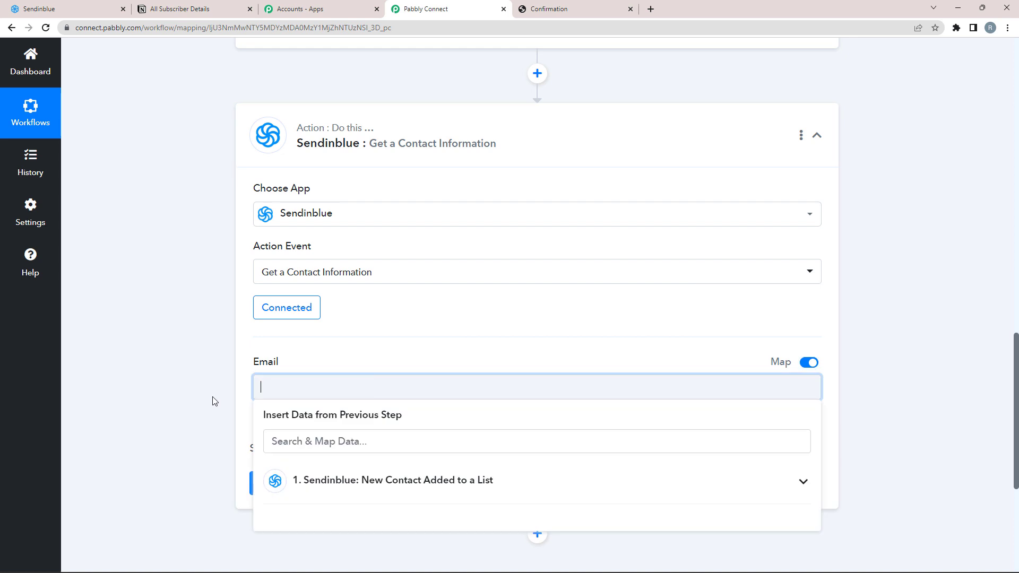
click(195, 402)
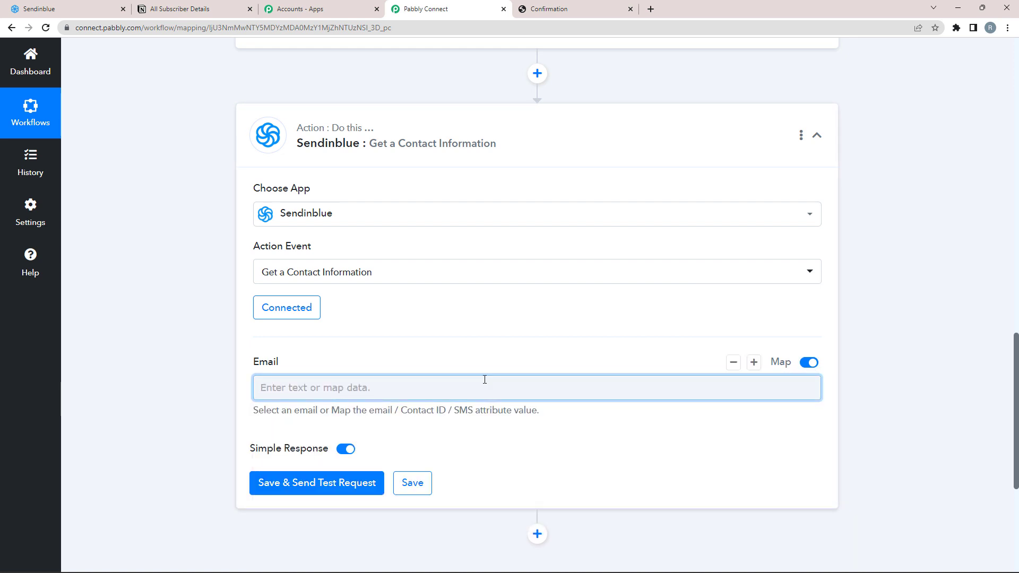
scroll(830, 207, up, 5)
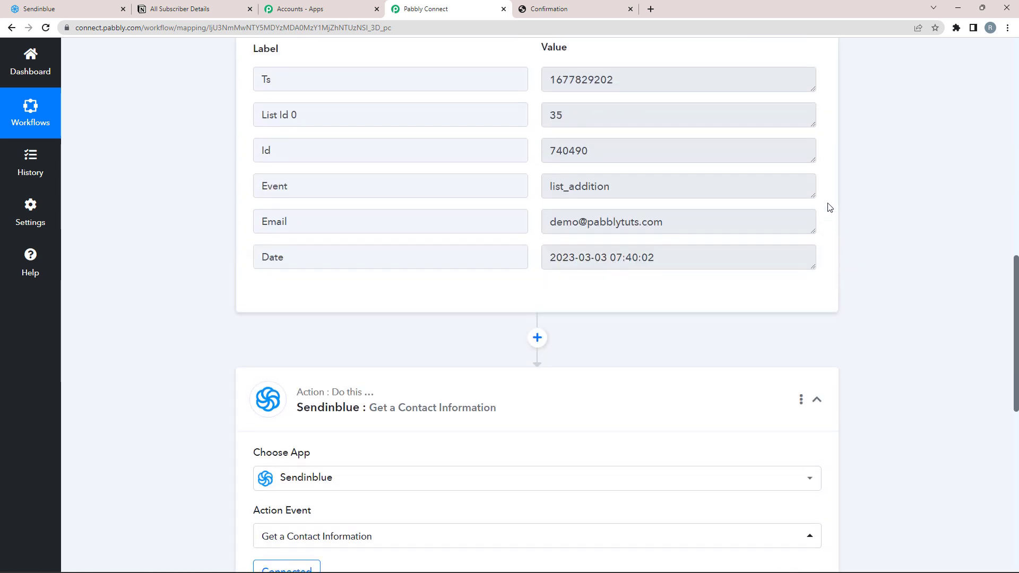
scroll(749, 208, up, 2)
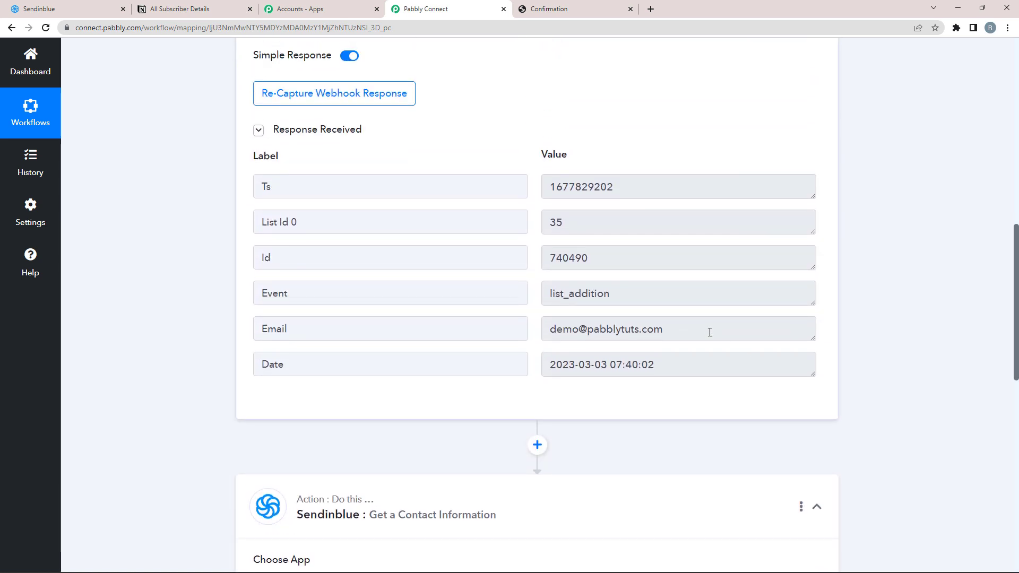
drag(709, 330, 528, 347)
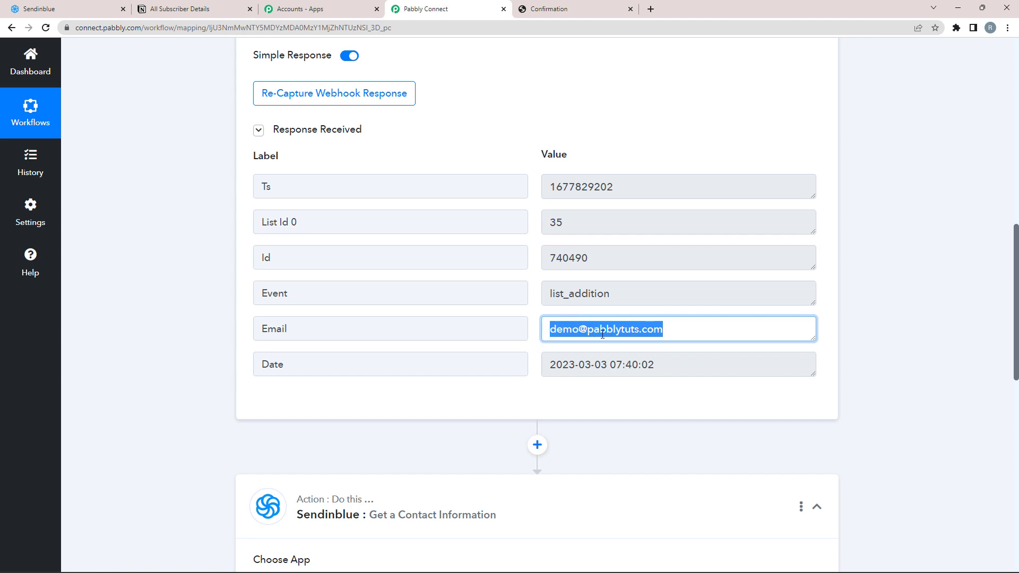
scroll(201, 382, down, 4)
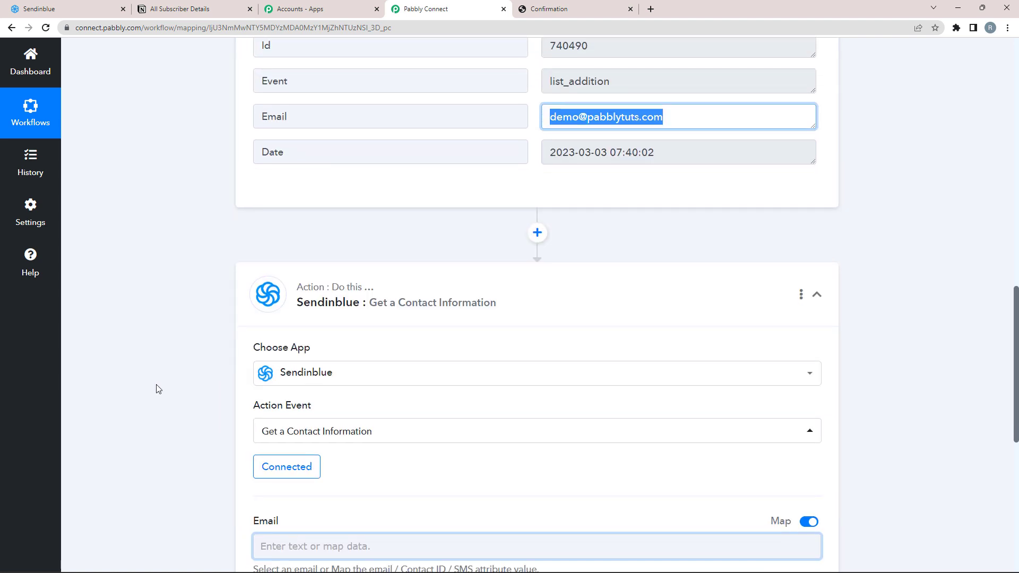
scroll(255, 450, down, 2)
Step: Insert the trigger step's '1. Email' into Email and save to send a test request
click(266, 443)
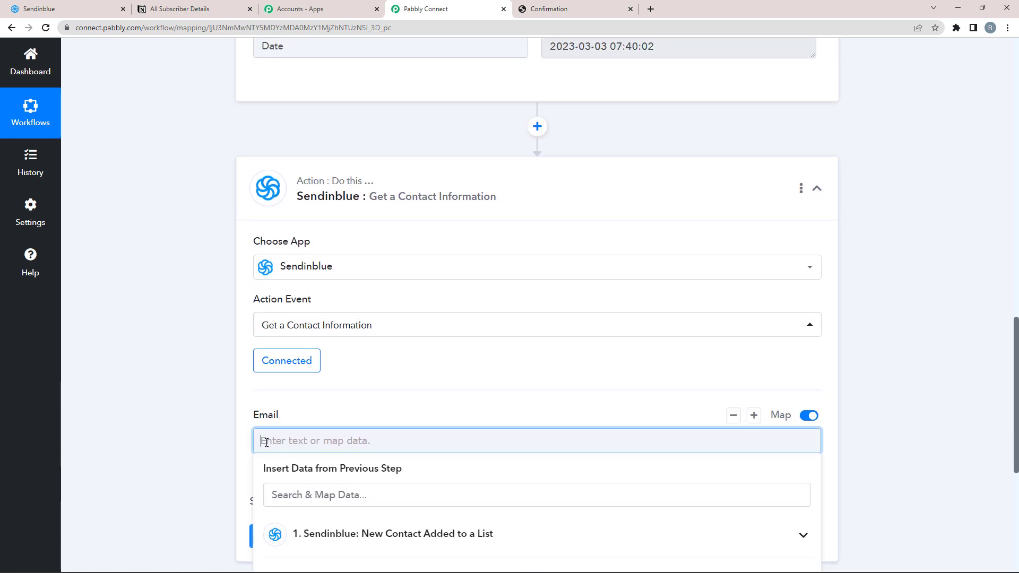
scroll(148, 451, down, 2)
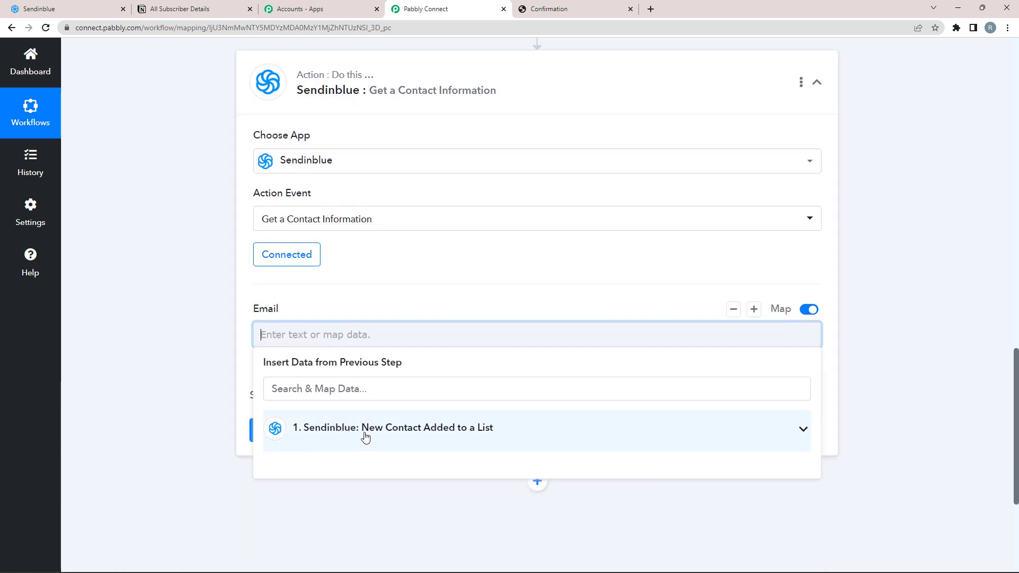
click(803, 430)
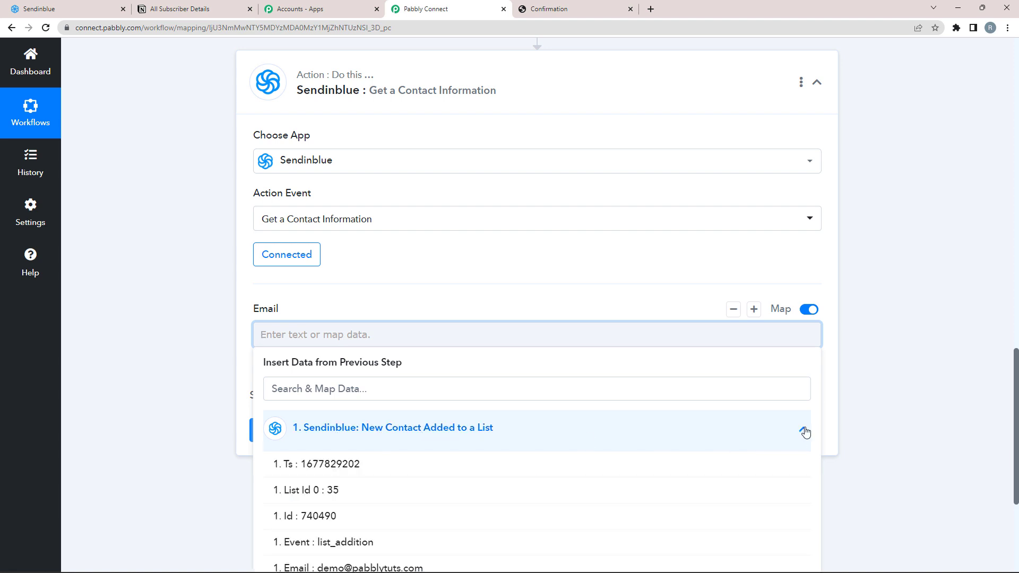
scroll(312, 472, down, 1)
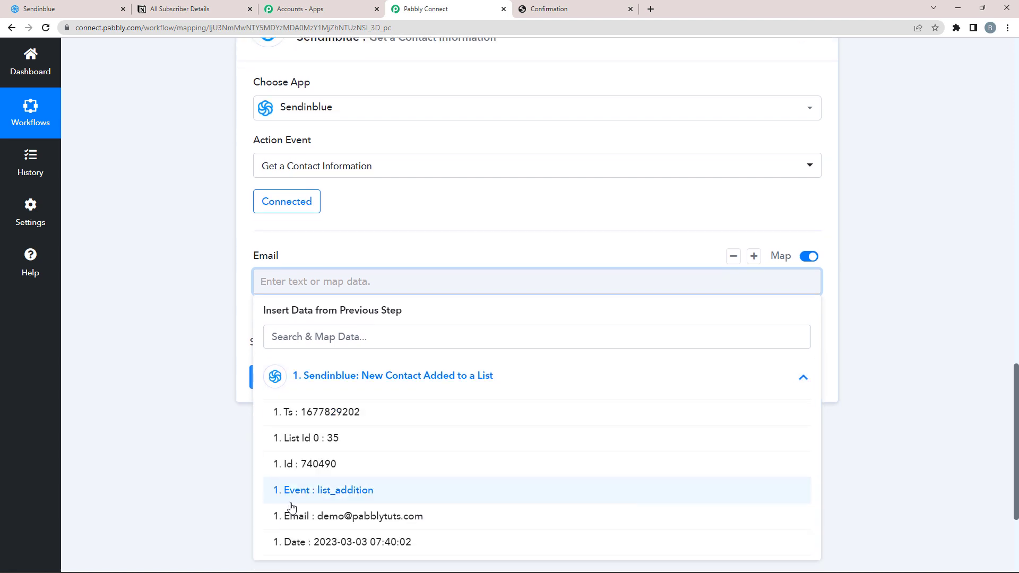
click(347, 518)
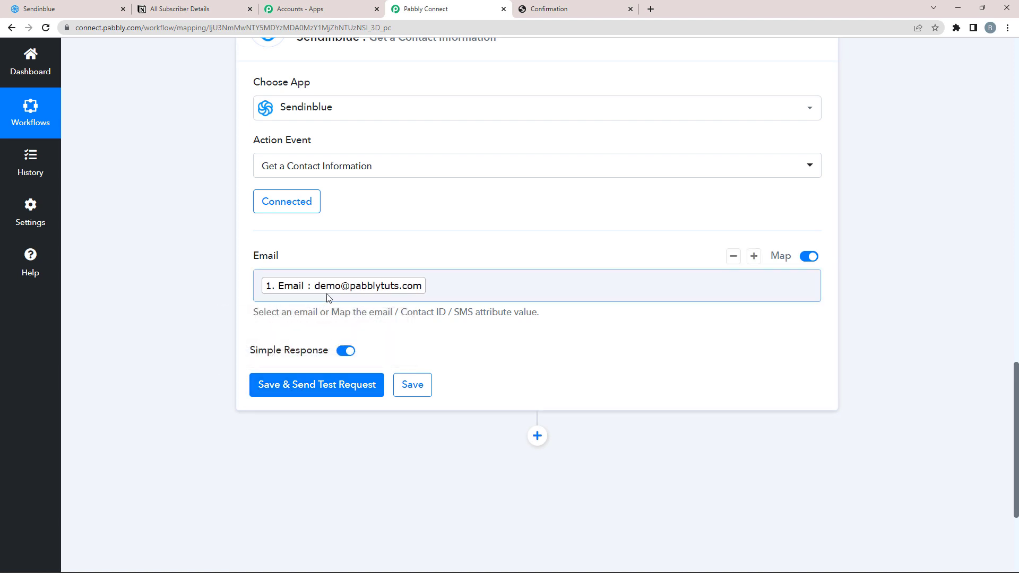
click(295, 388)
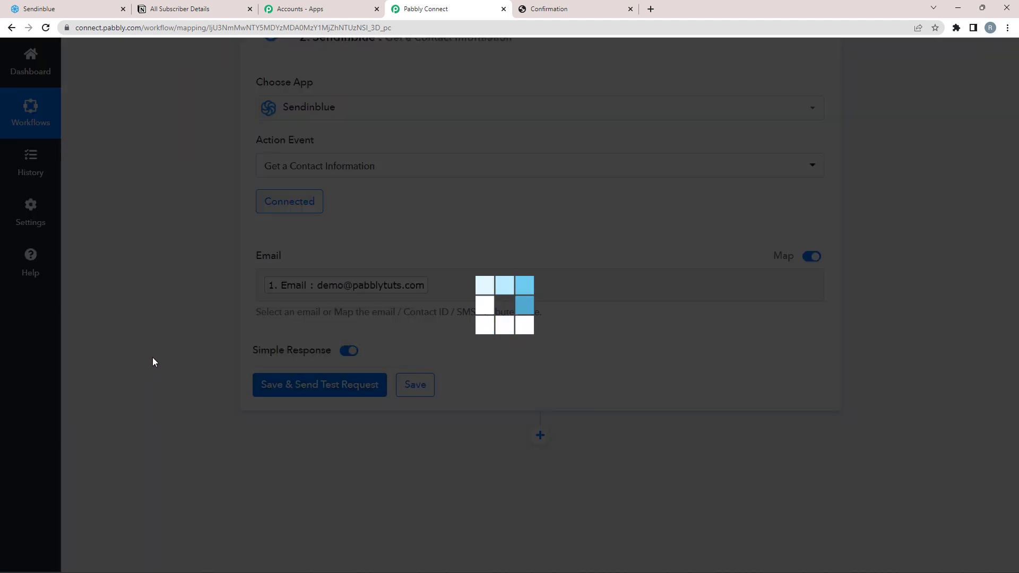
scroll(170, 372, down, 1)
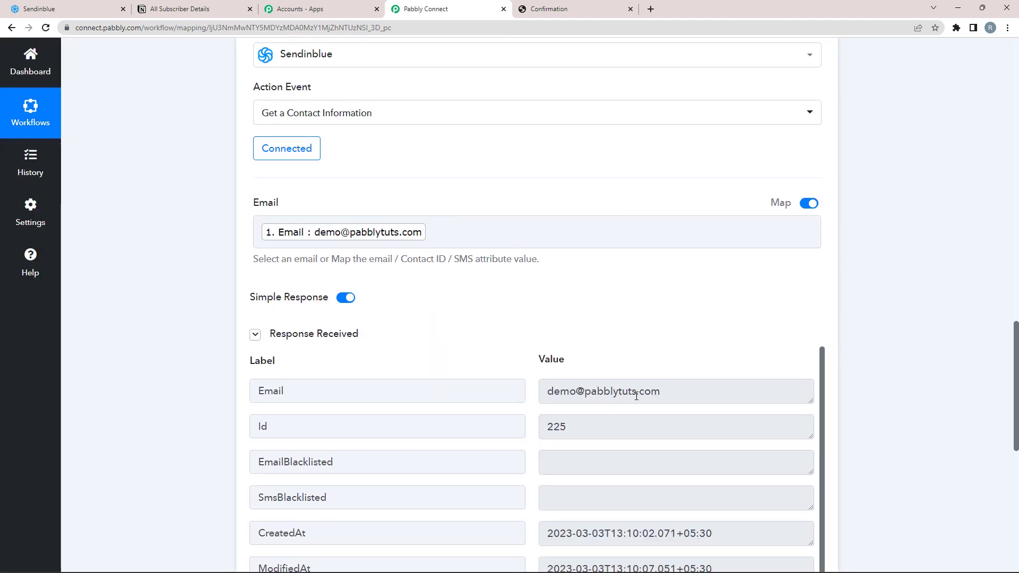
click(657, 394)
drag(657, 394, 432, 421)
scroll(432, 420, down, 1)
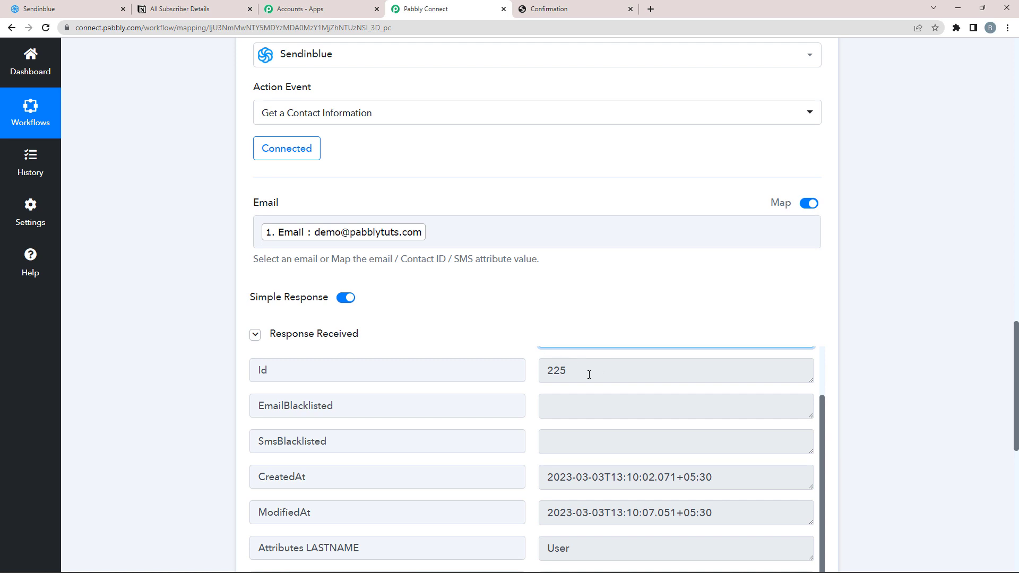
drag(589, 374, 432, 444)
scroll(531, 427, down, 3)
click(592, 419)
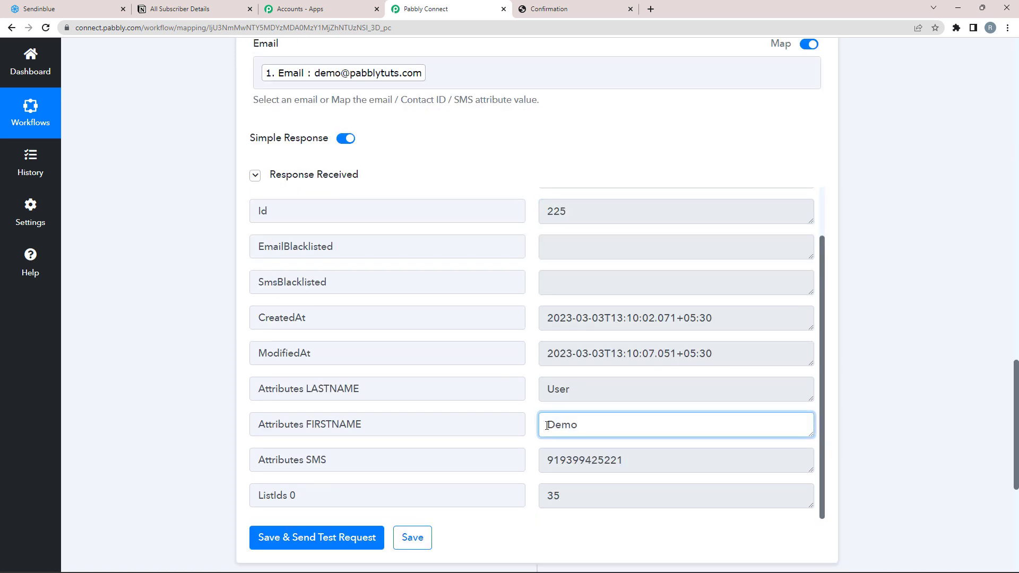
key(ctrl+a)
click(603, 396)
key(ctrl+a)
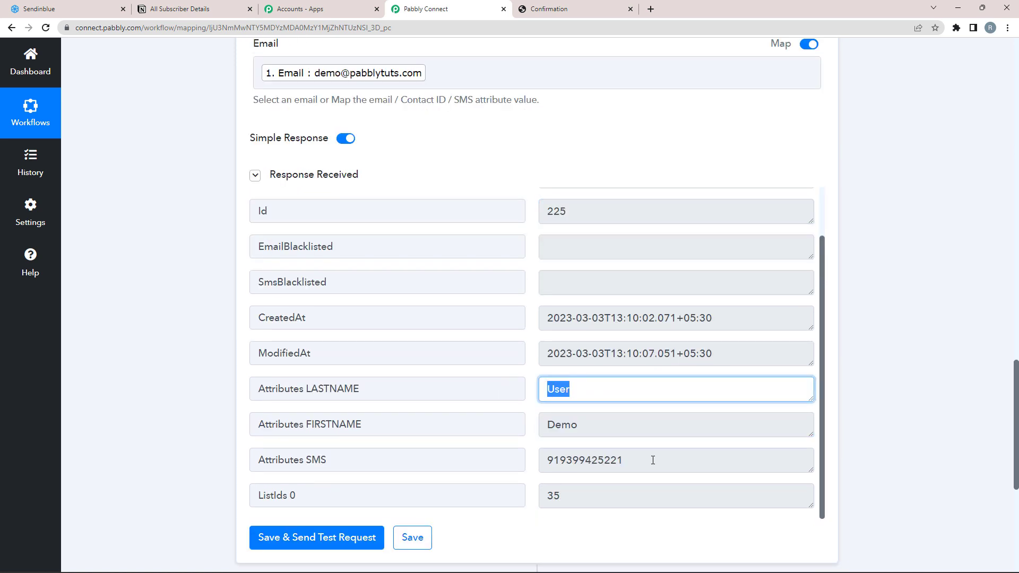
drag(652, 461, 536, 458)
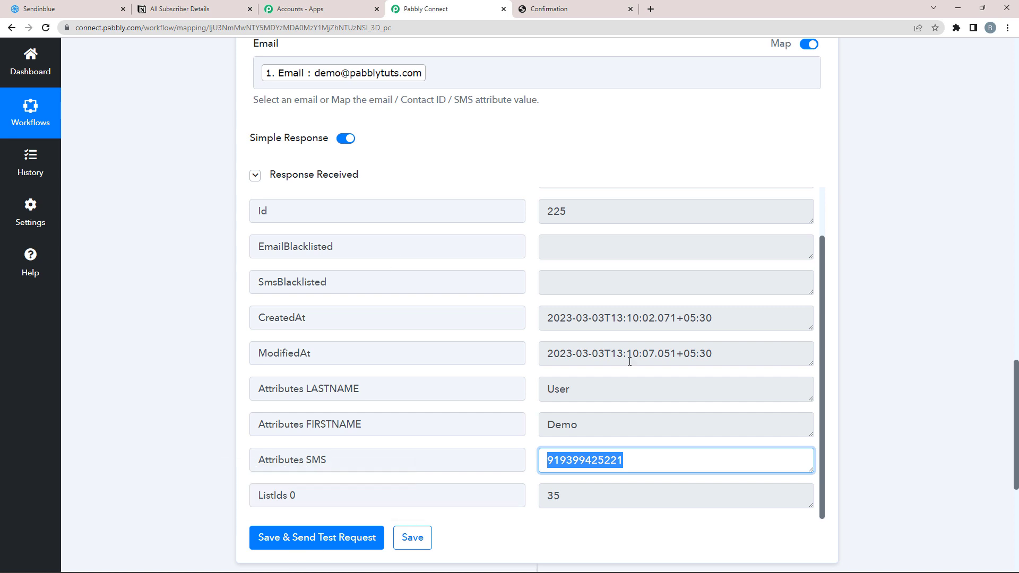
scroll(313, 341, down, 1)
scroll(298, 344, down, 1)
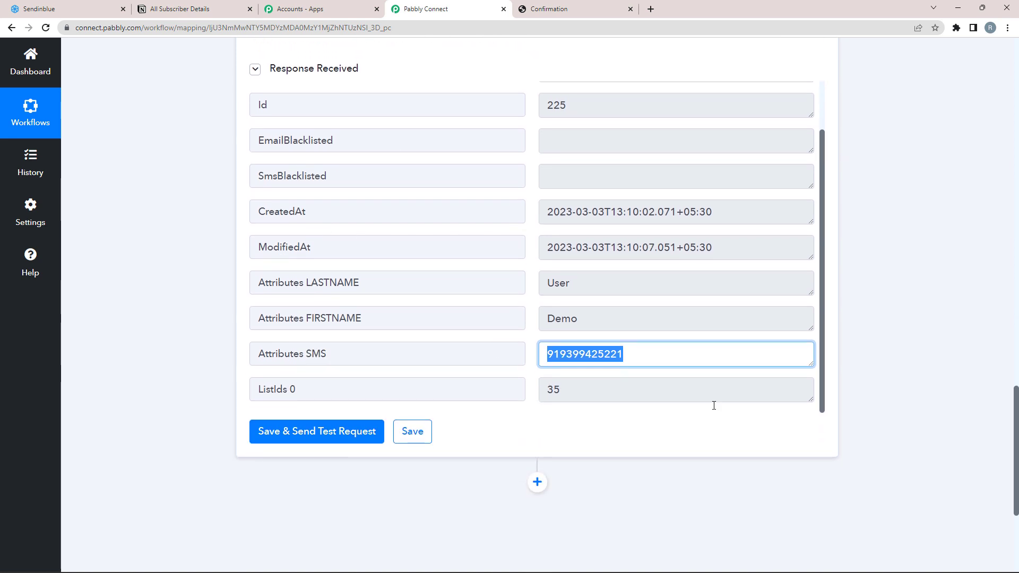
scroll(218, 420, down, 2)
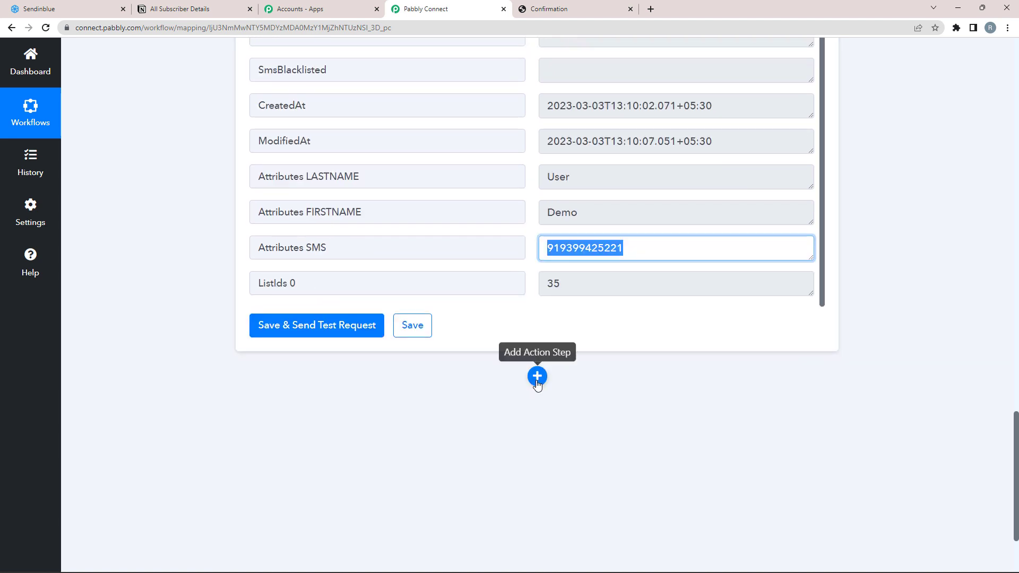
Step: Add a third step using Notion's 'Create Database Item' action event
click(542, 379)
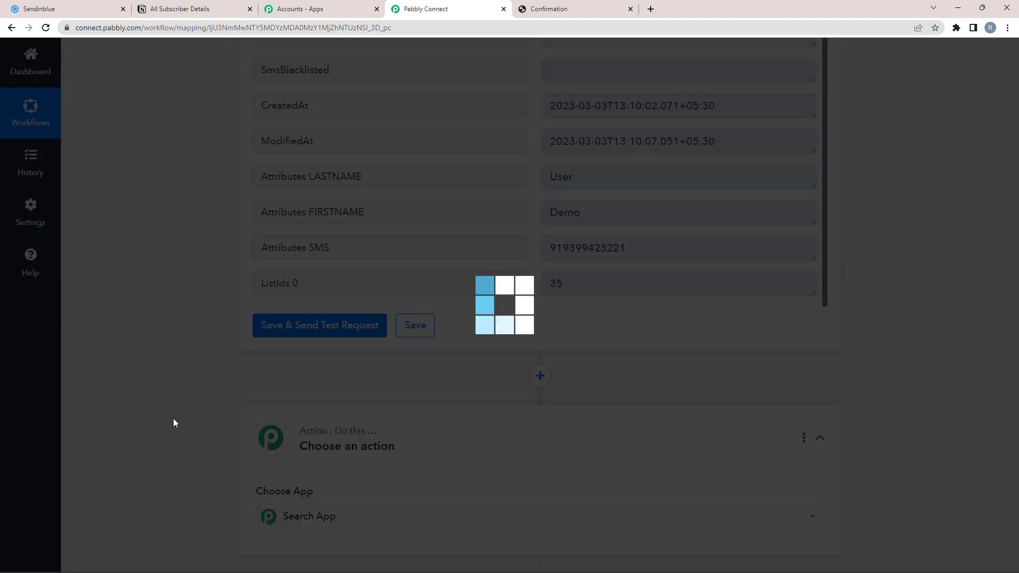
scroll(133, 370, down, 1)
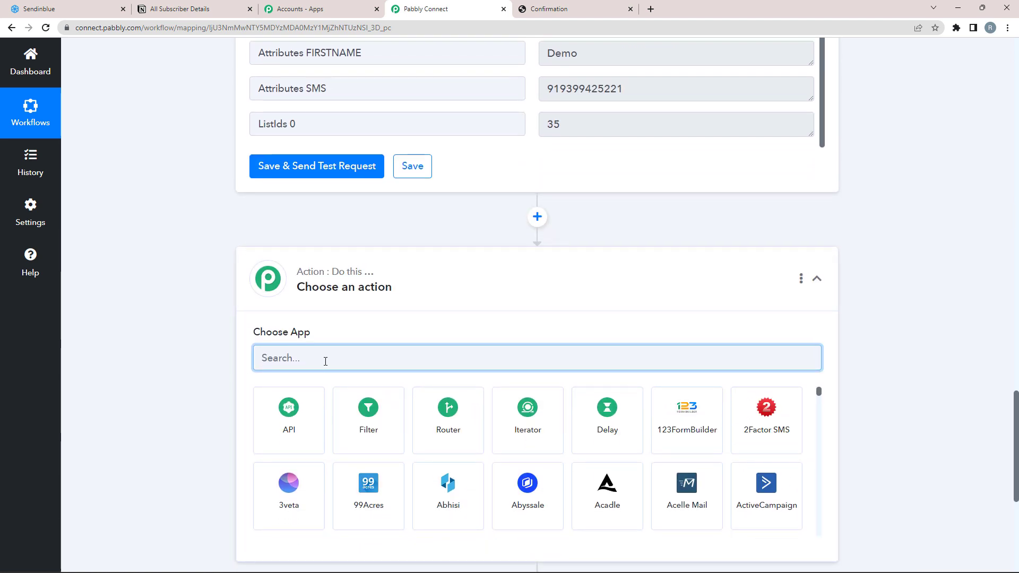
text(noti)
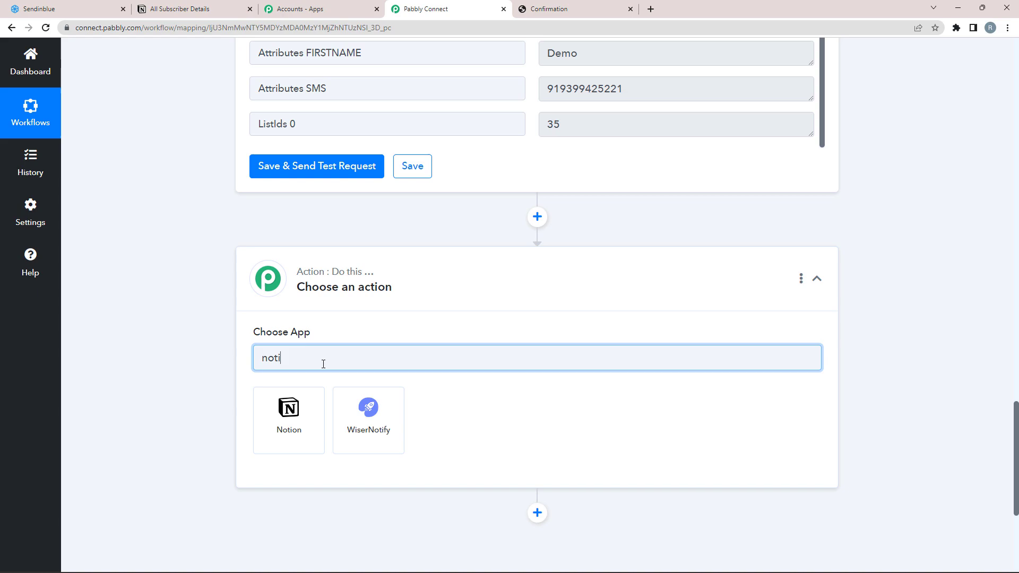
click(289, 442)
click(209, 4)
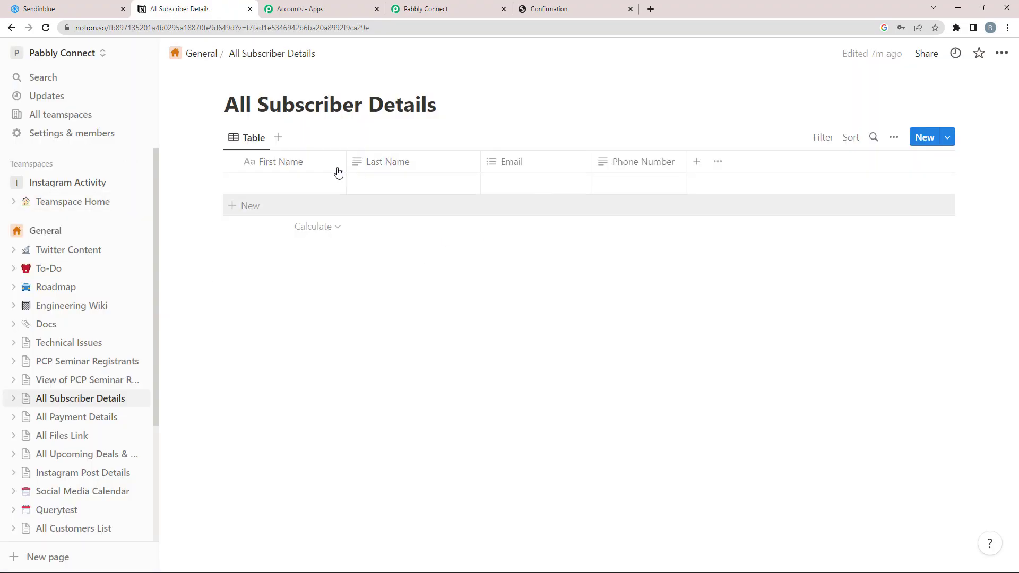
click(450, 7)
click(257, 361)
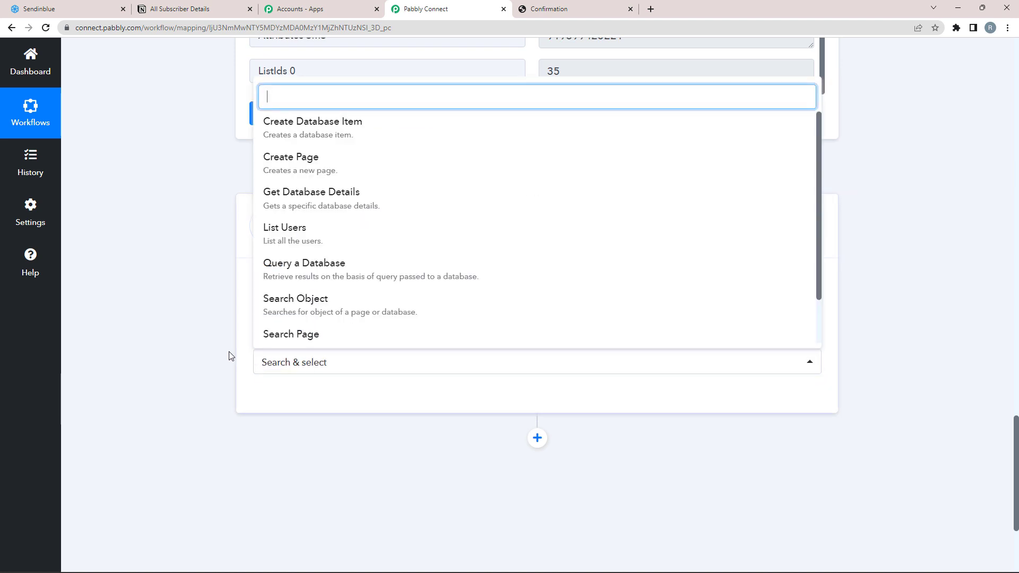
click(260, 125)
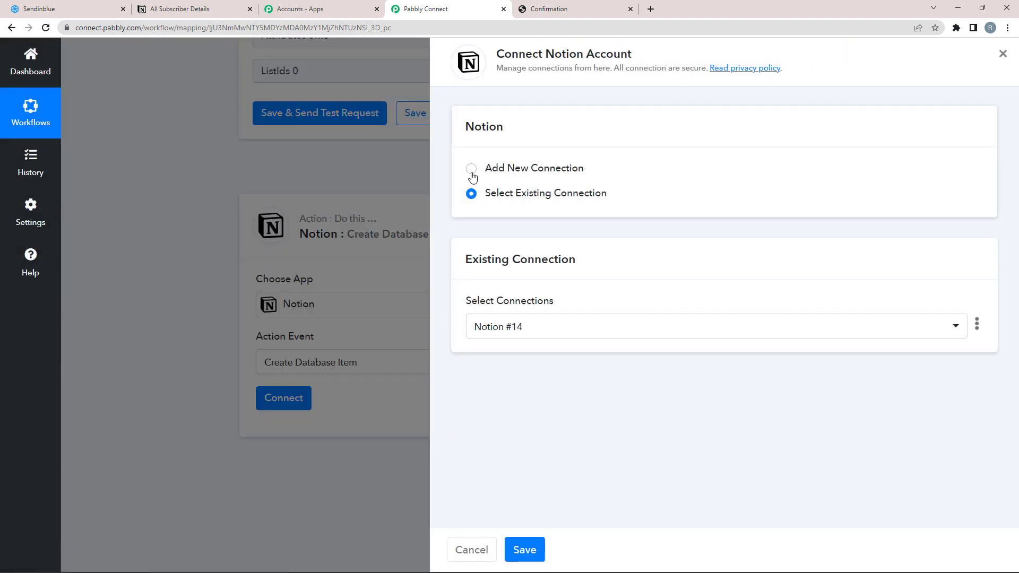
Step: Add a new Notion connection and begin selecting which pages to share
click(471, 169)
click(502, 321)
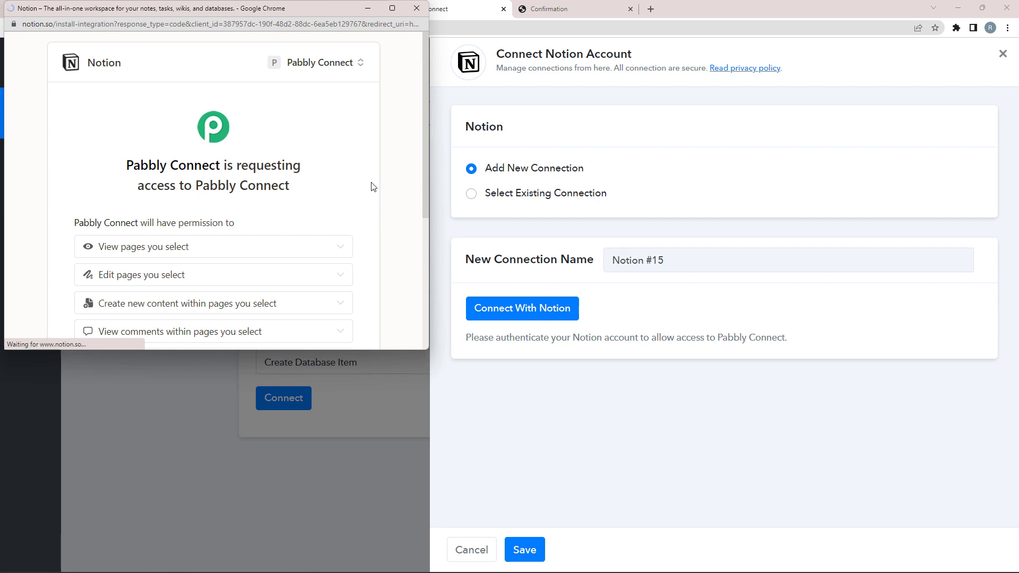
drag(424, 167, 419, 295)
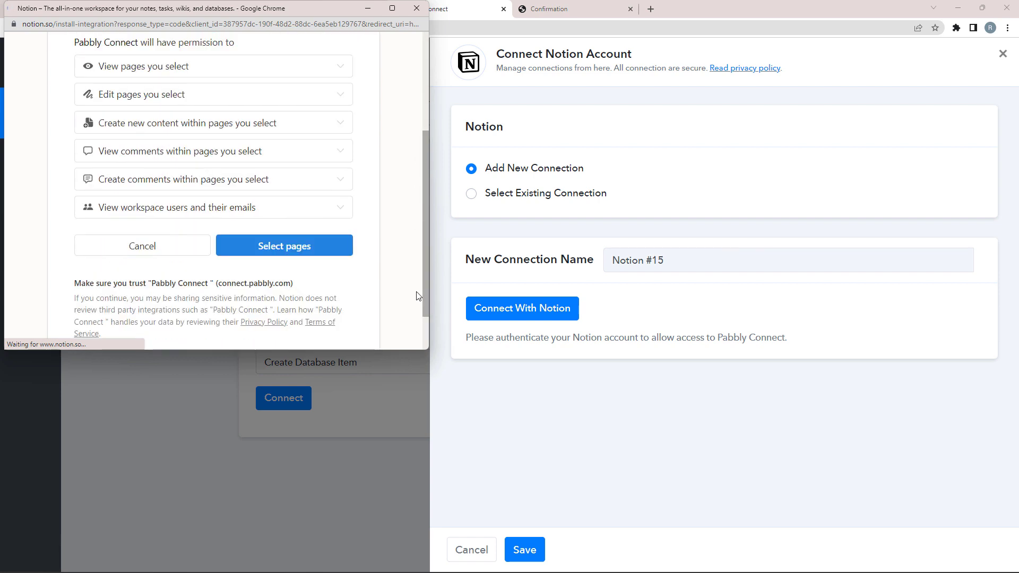
scroll(419, 295, down, 1)
click(285, 203)
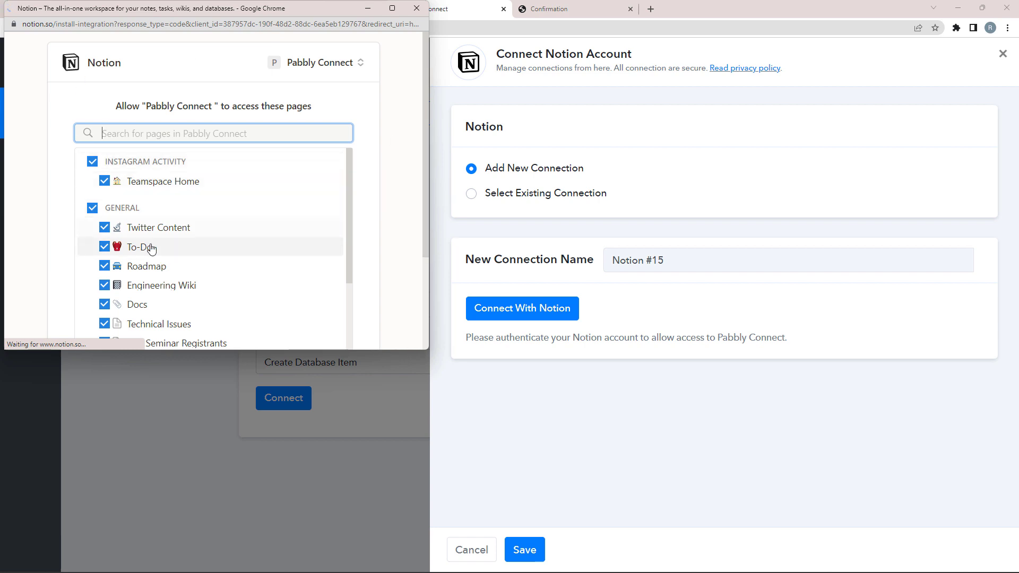
Step: Uncheck all pages except All Subscriber Details and allow access
scroll(422, 169, down, 1)
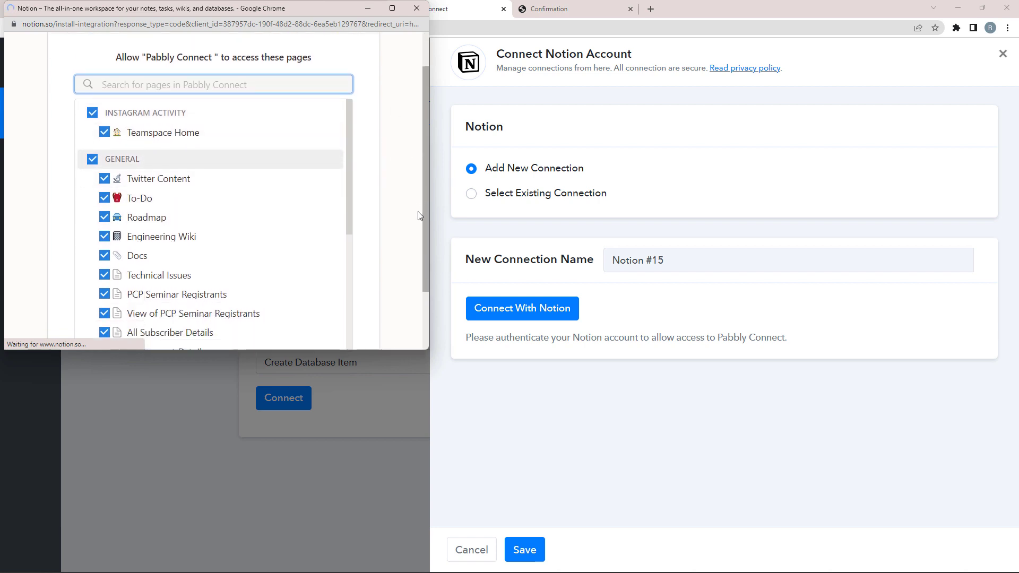
scroll(419, 214, down, 1)
click(93, 113)
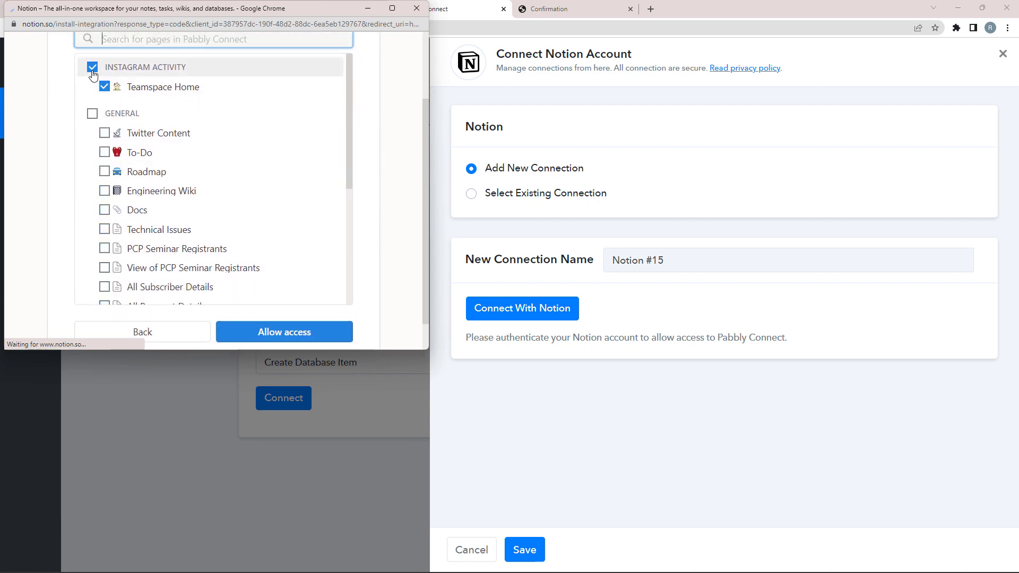
click(93, 73)
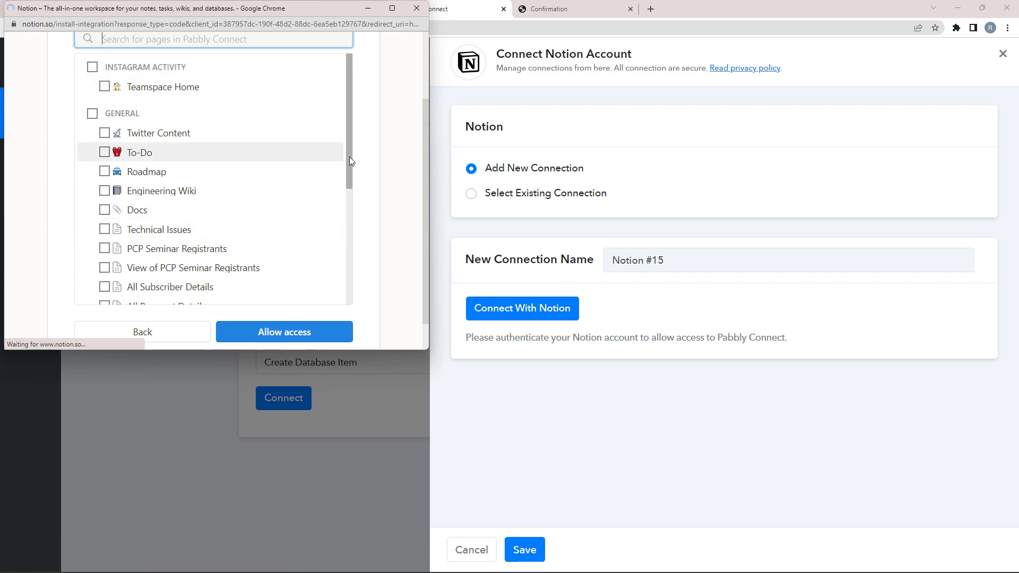
drag(349, 158, 344, 198)
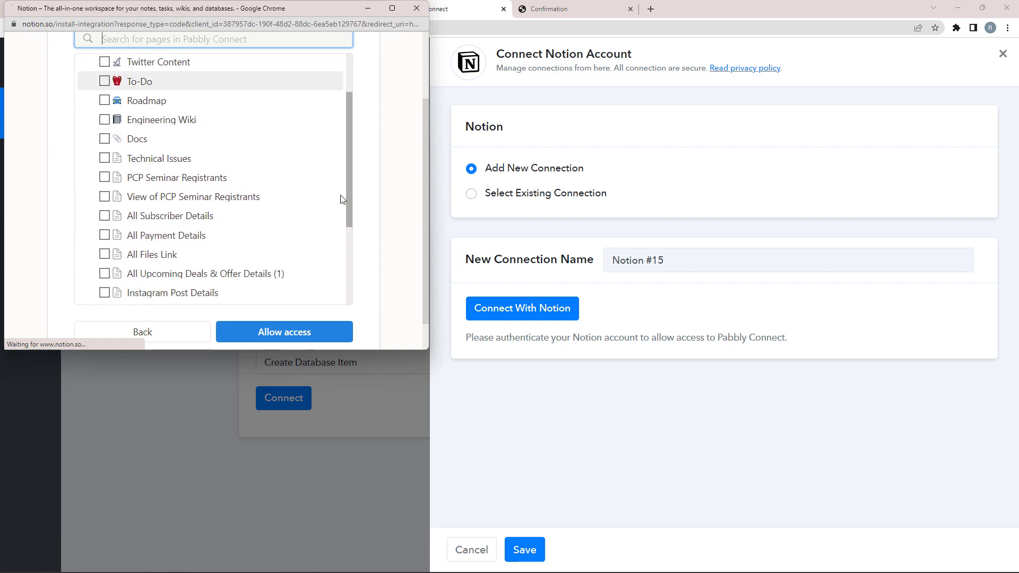
click(105, 218)
click(274, 338)
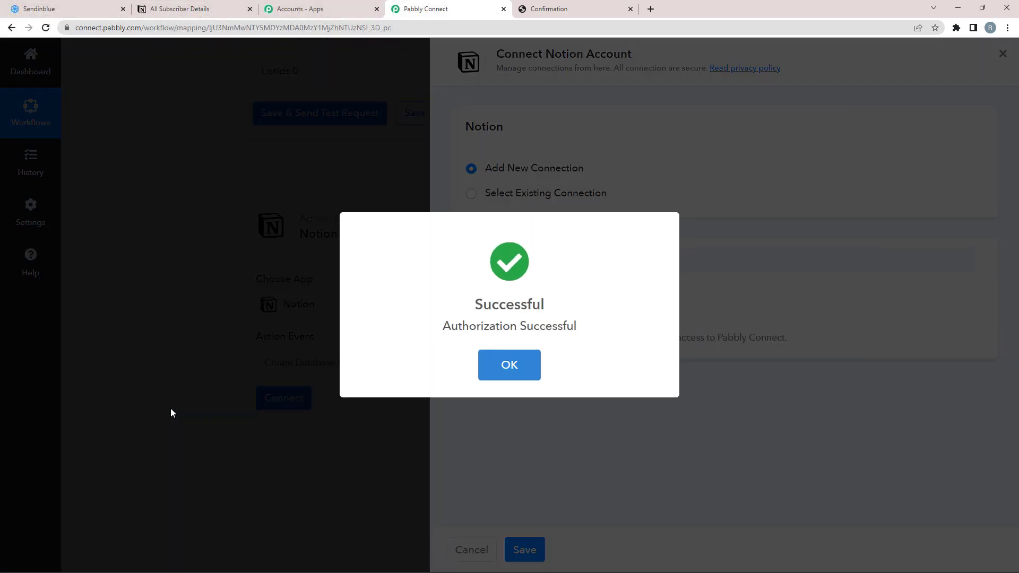
Step: Choose the All Subscriber Details database for the Notion step
scroll(171, 413, down, 4)
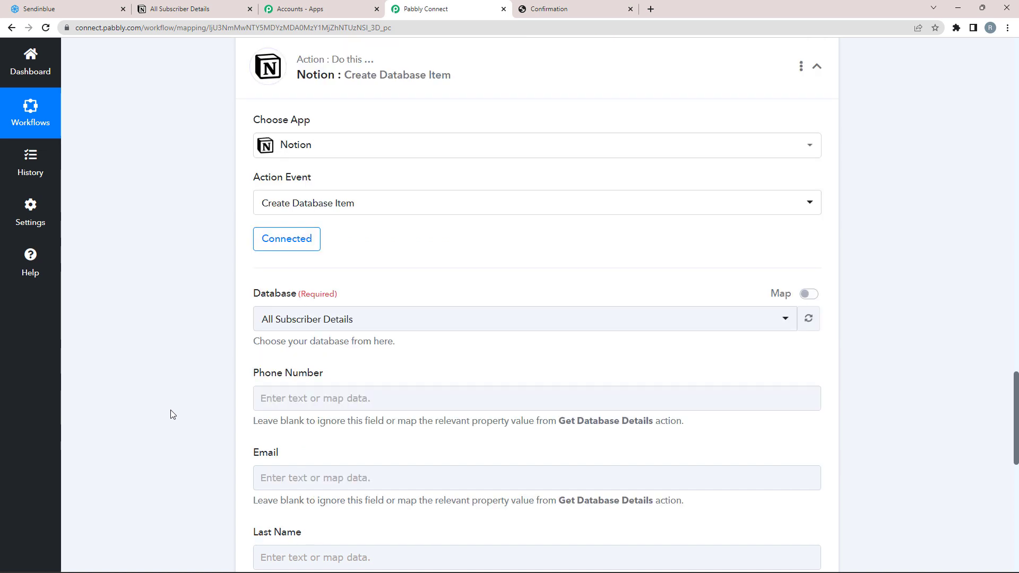
click(291, 265)
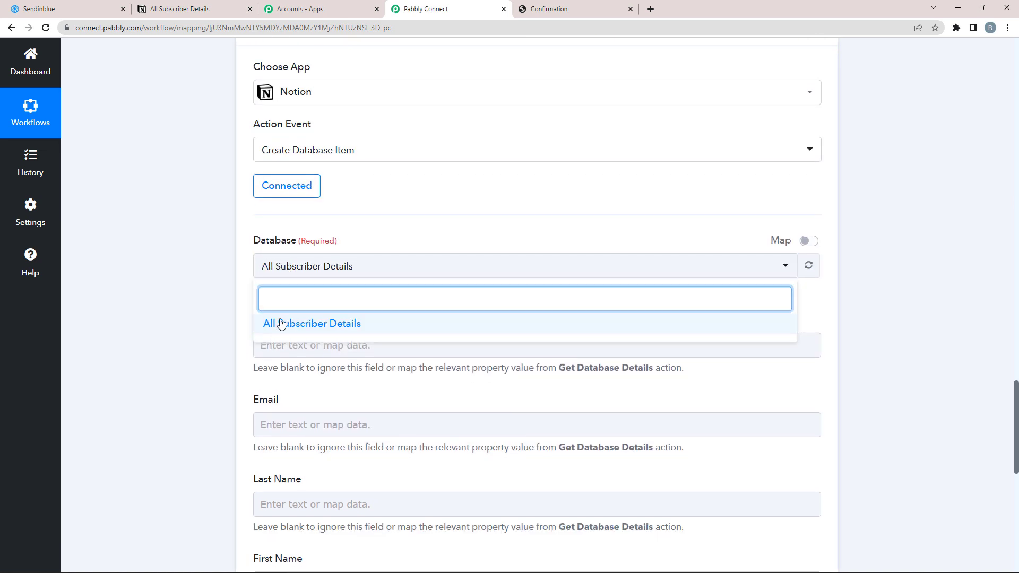
click(288, 322)
scroll(134, 313, down, 3)
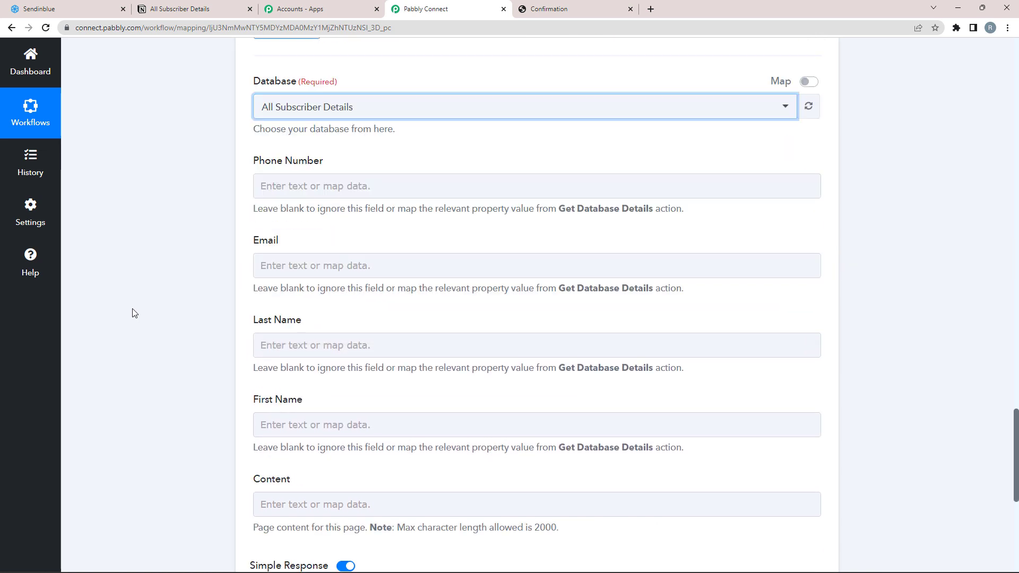
click(314, 190)
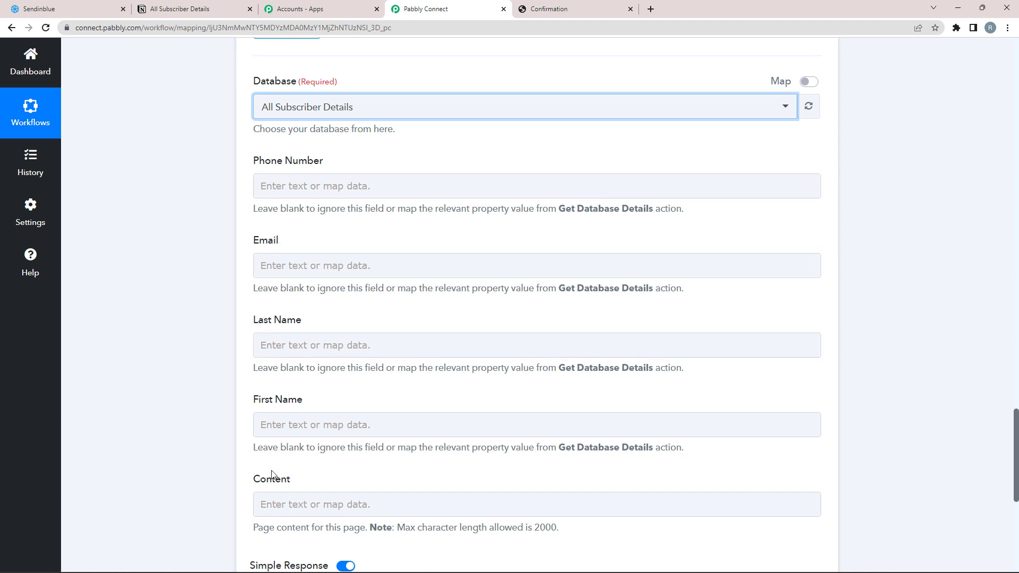
Step: Review the contact's fetched last name, first name and phone number in step 2's response
scroll(197, 200, up, 1)
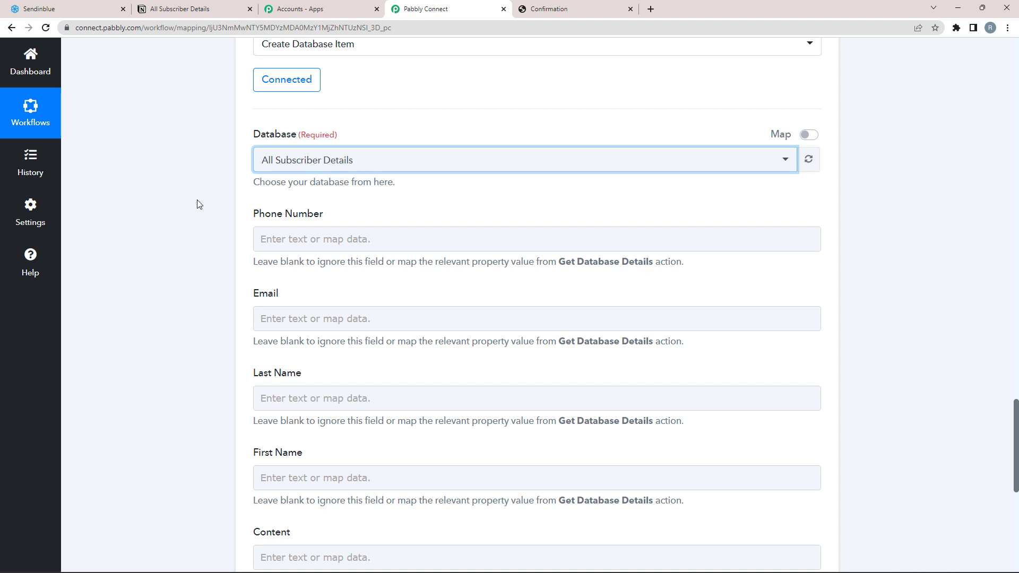
scroll(1016, 356, up, 2)
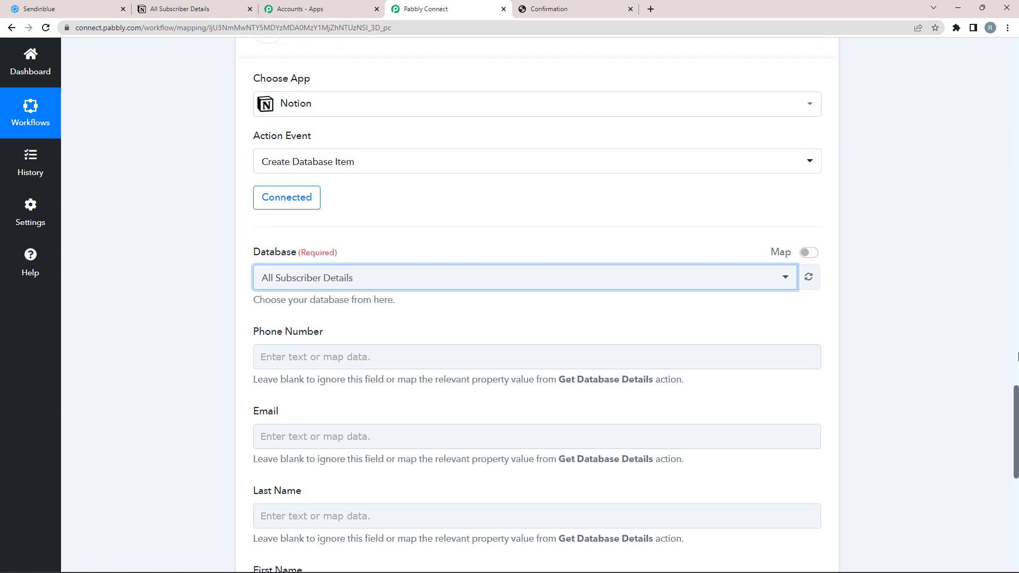
drag(1017, 356, 1016, 313)
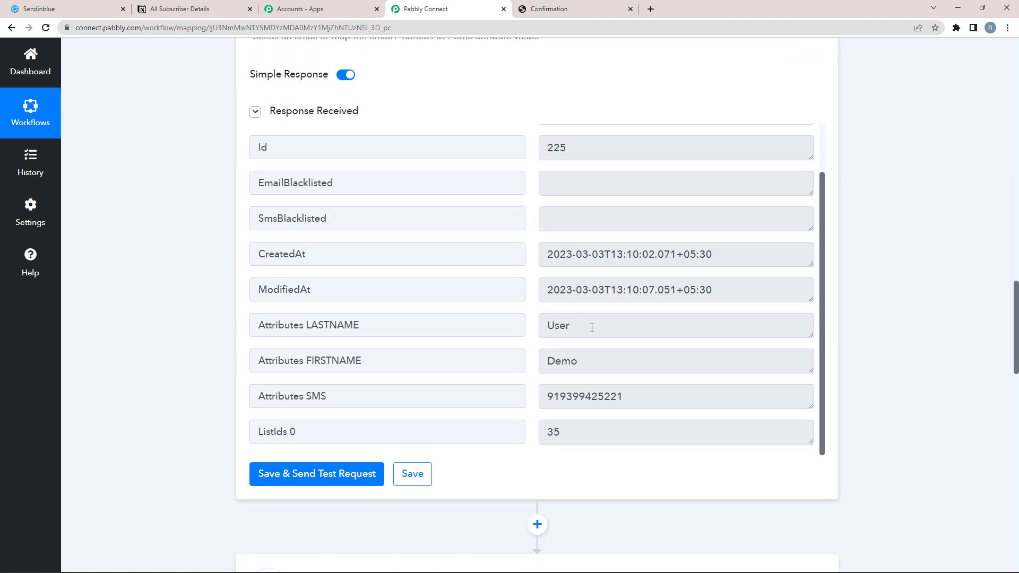
drag(592, 327, 510, 328)
drag(590, 361, 537, 363)
drag(667, 401, 560, 396)
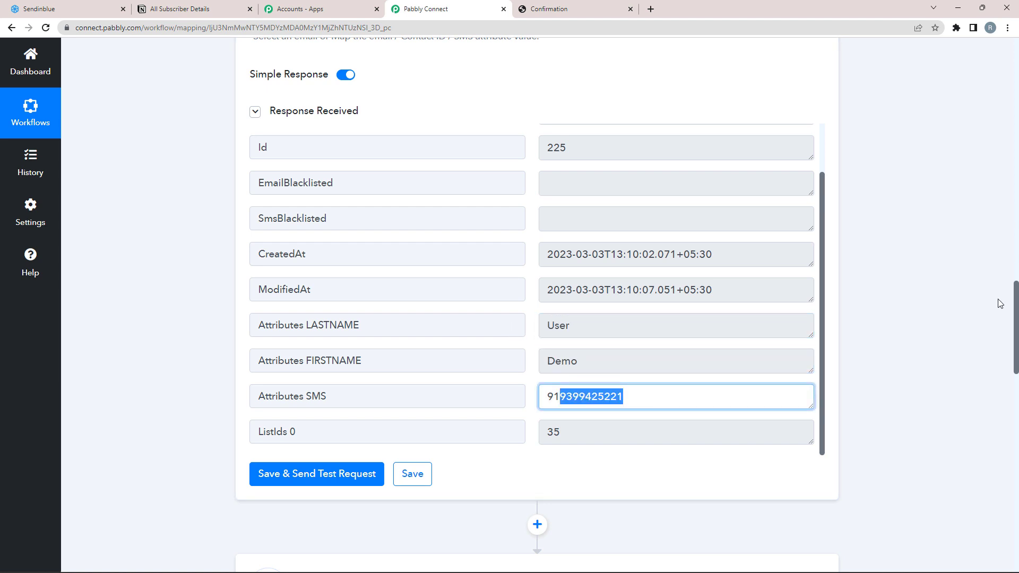
scroll(1015, 308, down, 12)
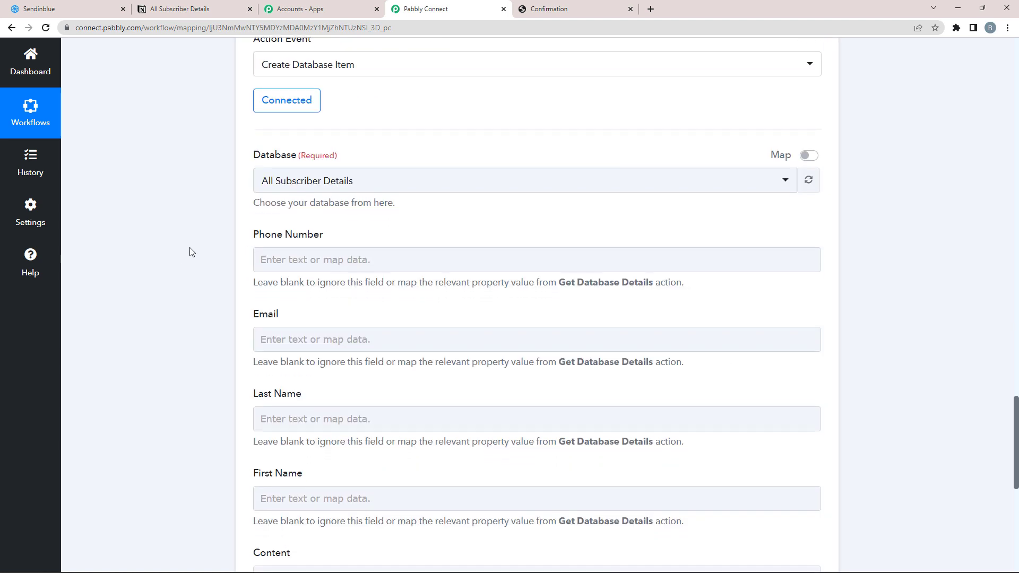
Step: Map step 2's Attributes SMS to Phone Number and its Email to Email
click(263, 259)
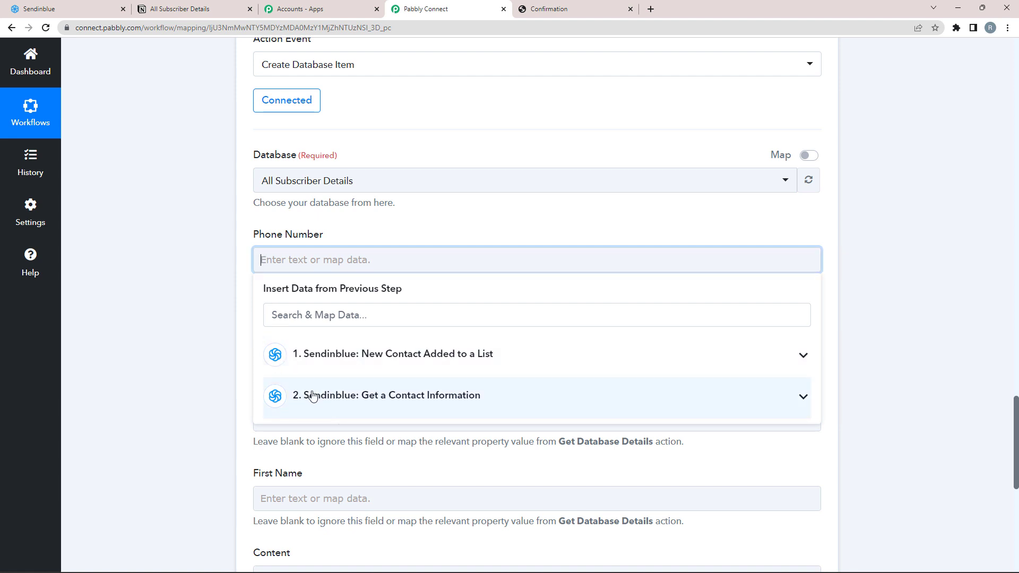
click(803, 398)
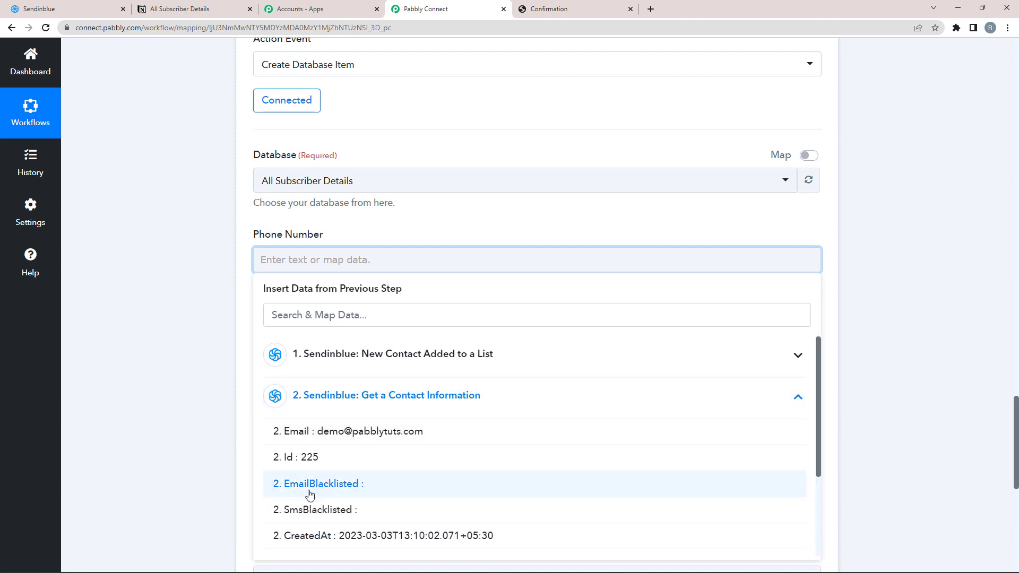
scroll(329, 477, down, 1)
scroll(319, 478, down, 3)
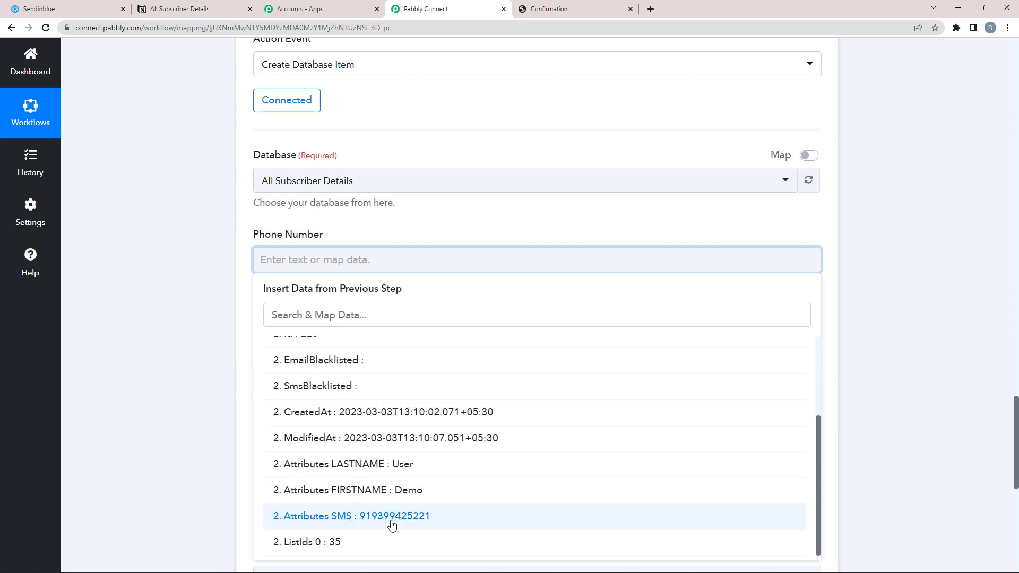
click(391, 525)
click(183, 355)
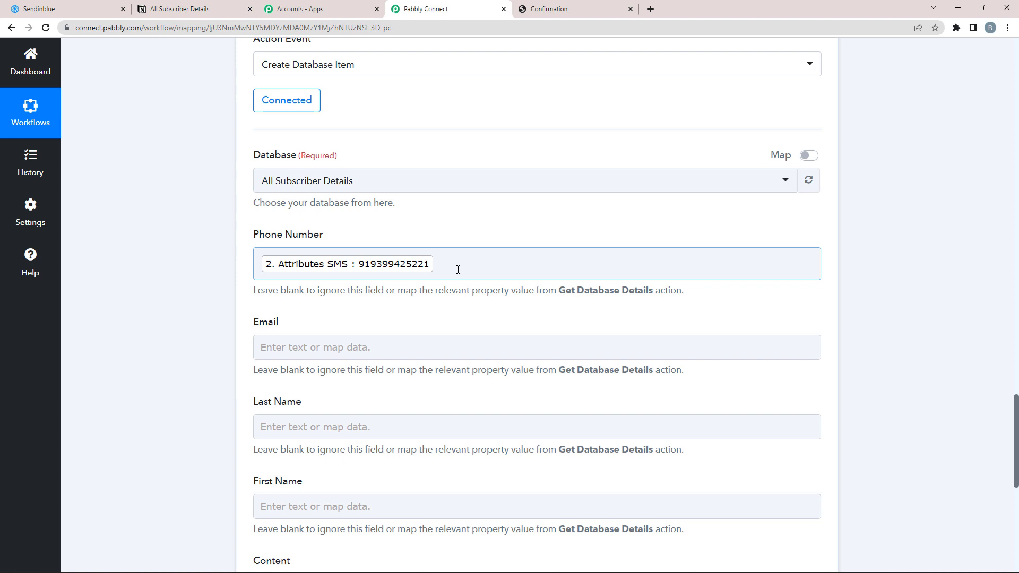
click(262, 345)
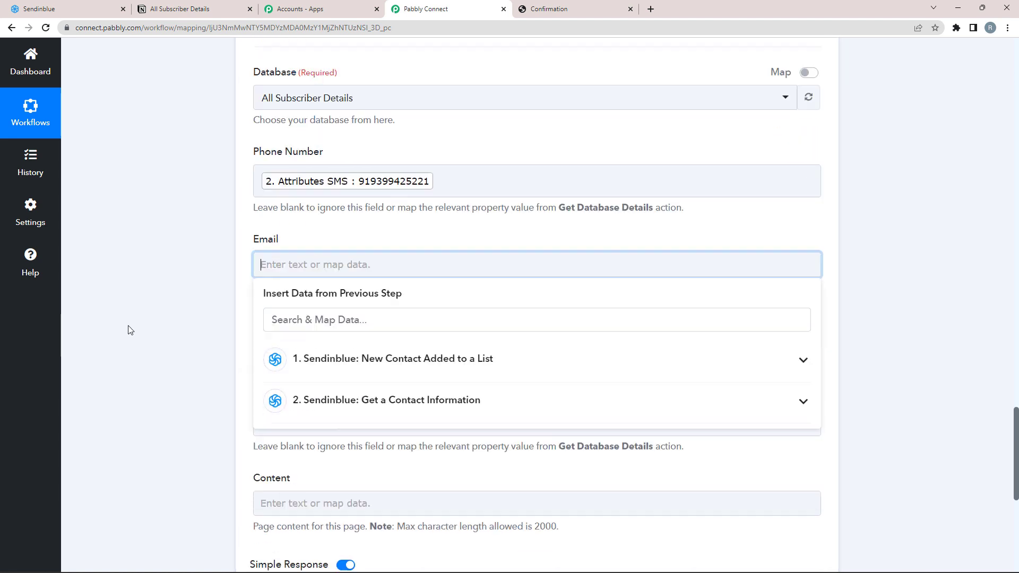
click(329, 378)
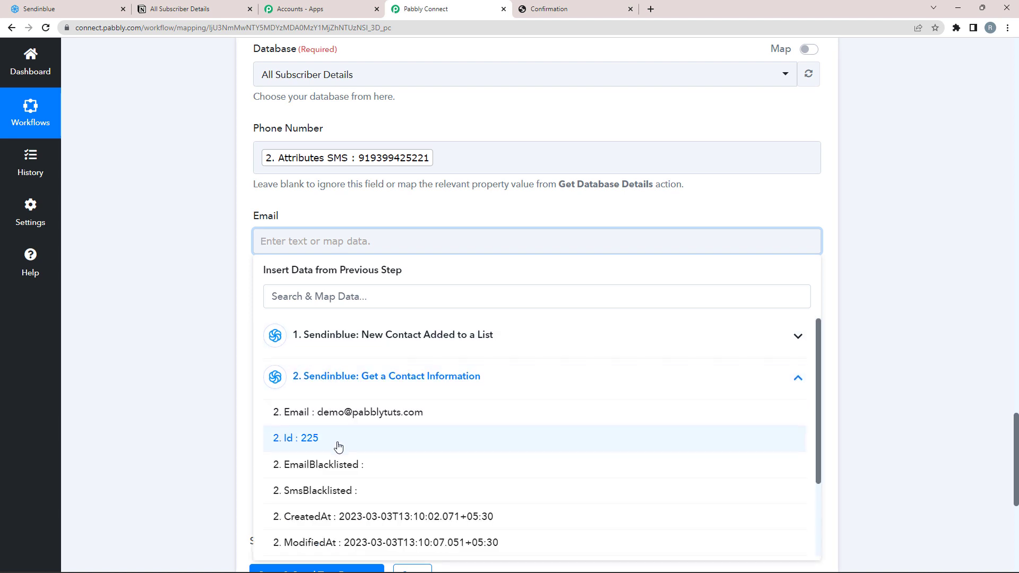
click(349, 417)
click(168, 359)
Step: Map Attributes LASTNAME to Last Name and Attributes FIRSTNAME to First Name
scroll(167, 359, down, 2)
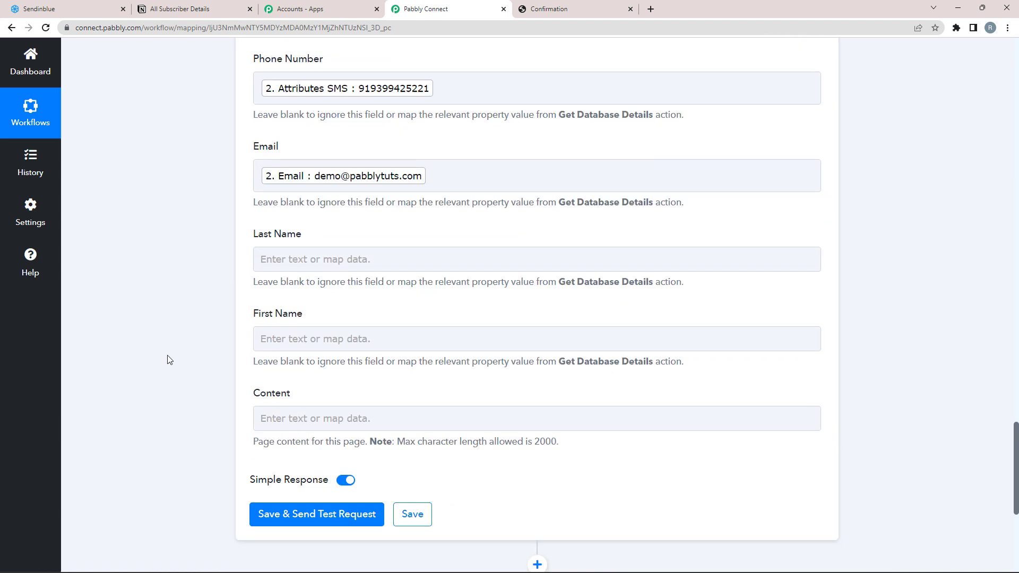
scroll(168, 359, down, 1)
click(280, 222)
click(352, 361)
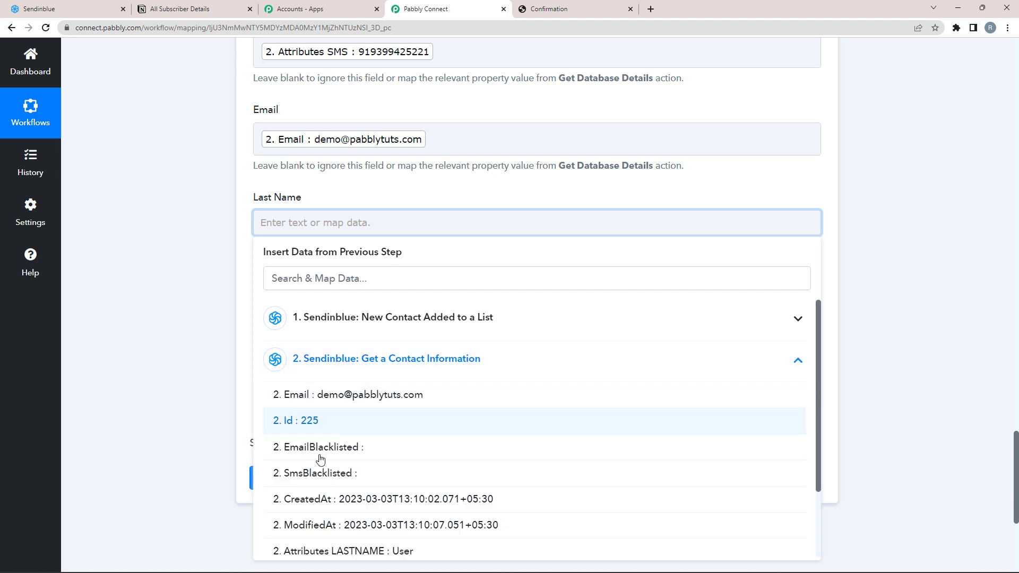
scroll(320, 459, down, 3)
click(357, 466)
click(162, 329)
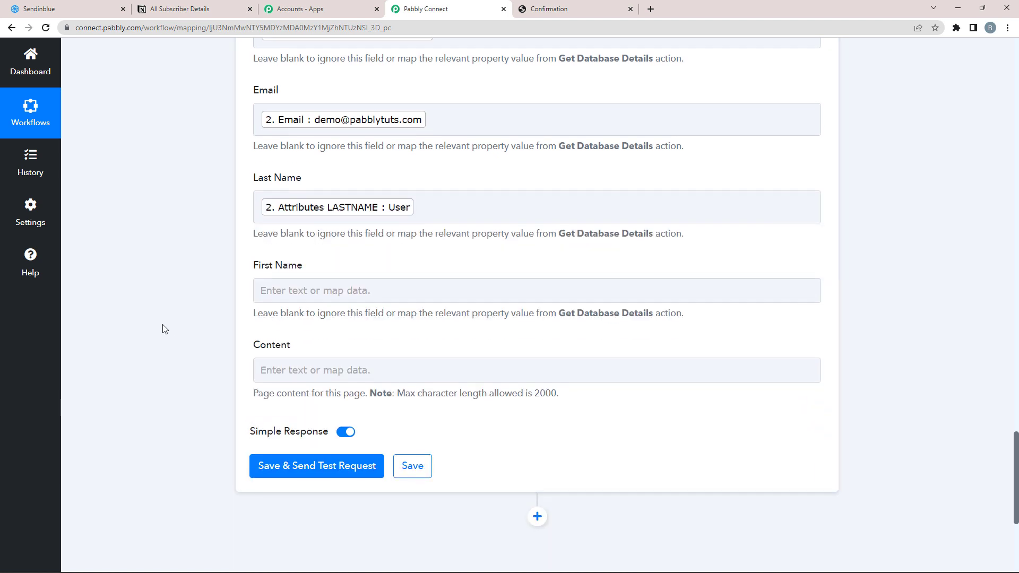
scroll(163, 328, down, 2)
click(281, 197)
click(364, 341)
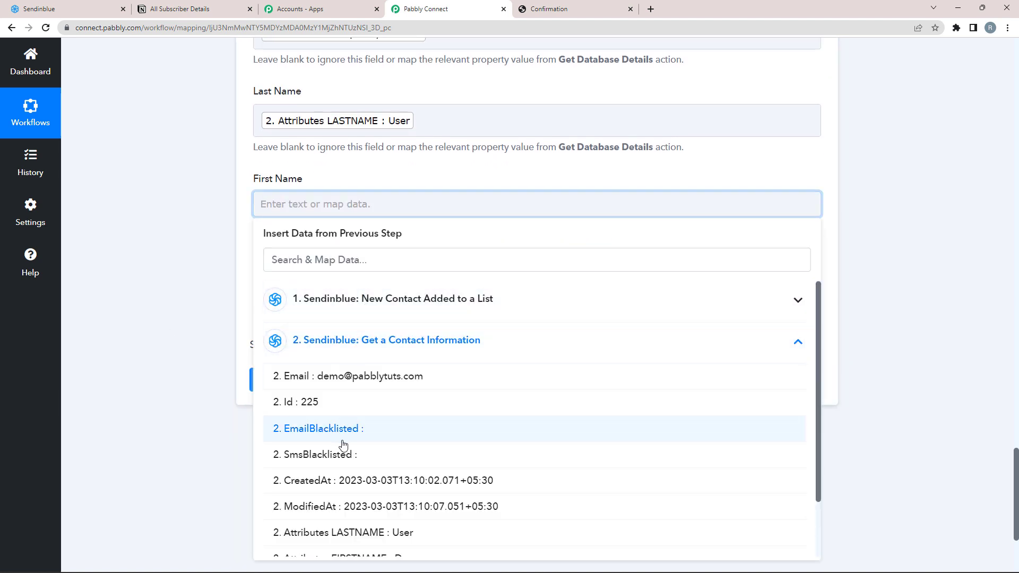
scroll(344, 446, down, 3)
click(357, 490)
double_click(183, 328)
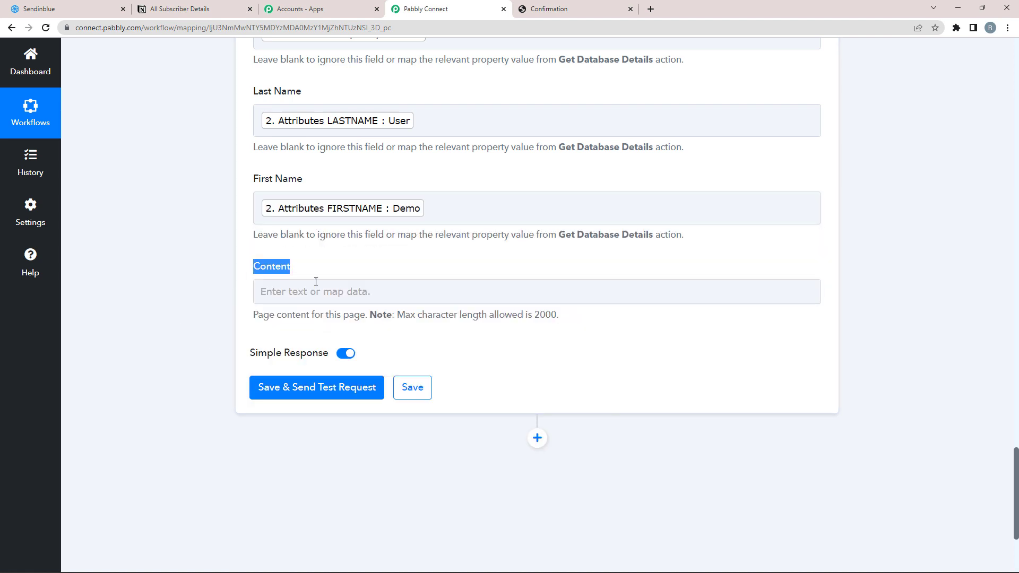
click(342, 274)
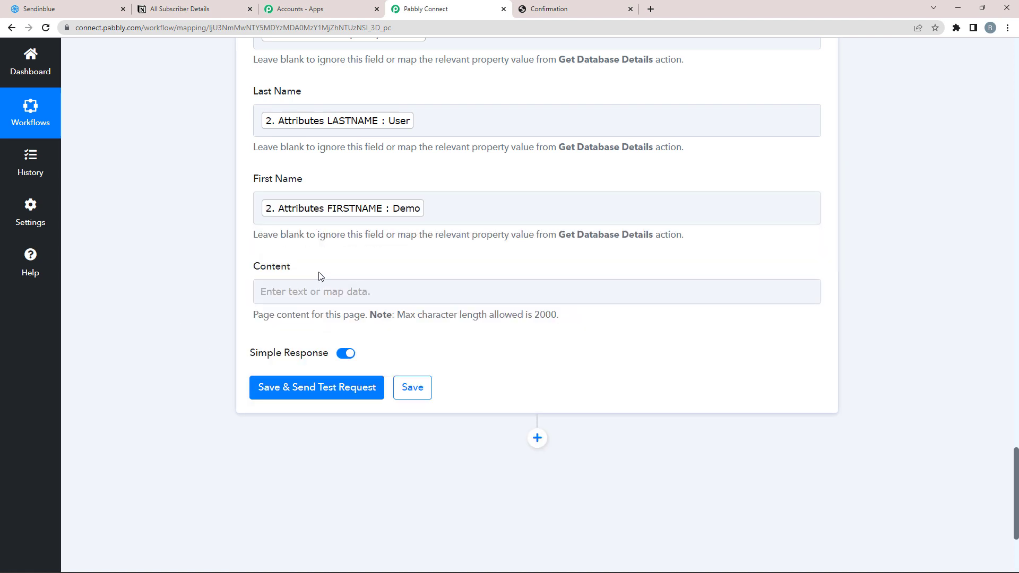
Step: Leave the Content field empty and view the All Subscriber Details table in Notion
click(336, 287)
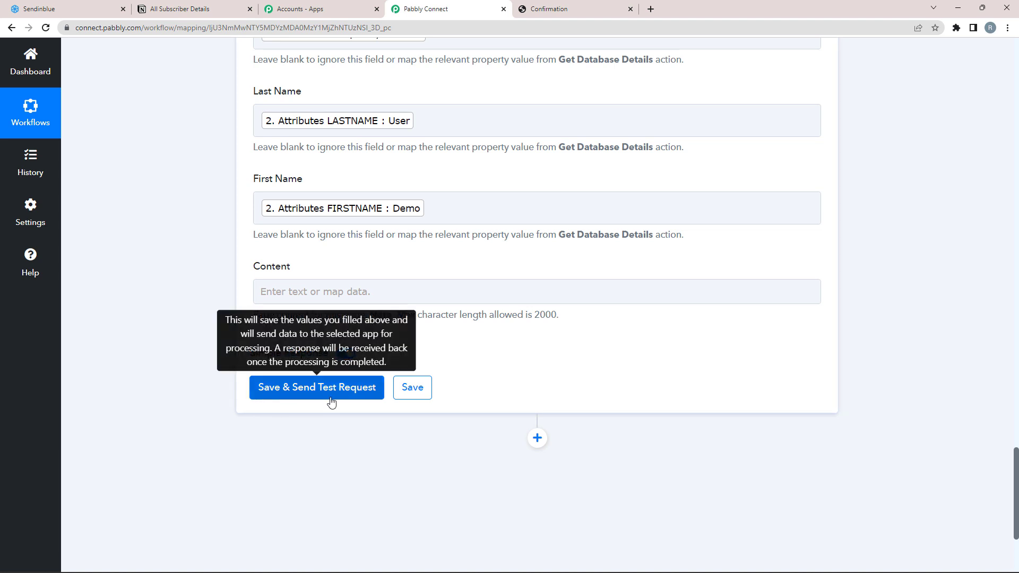
click(170, 10)
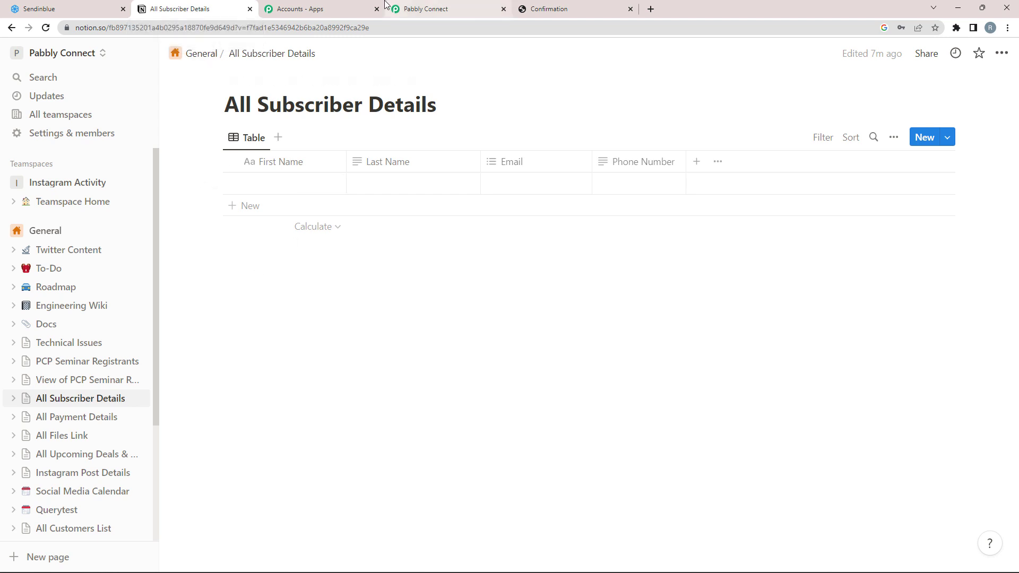
Step: Send a test request from the Notion step and verify the contact's new row in All Subscriber Details
click(426, 9)
click(316, 387)
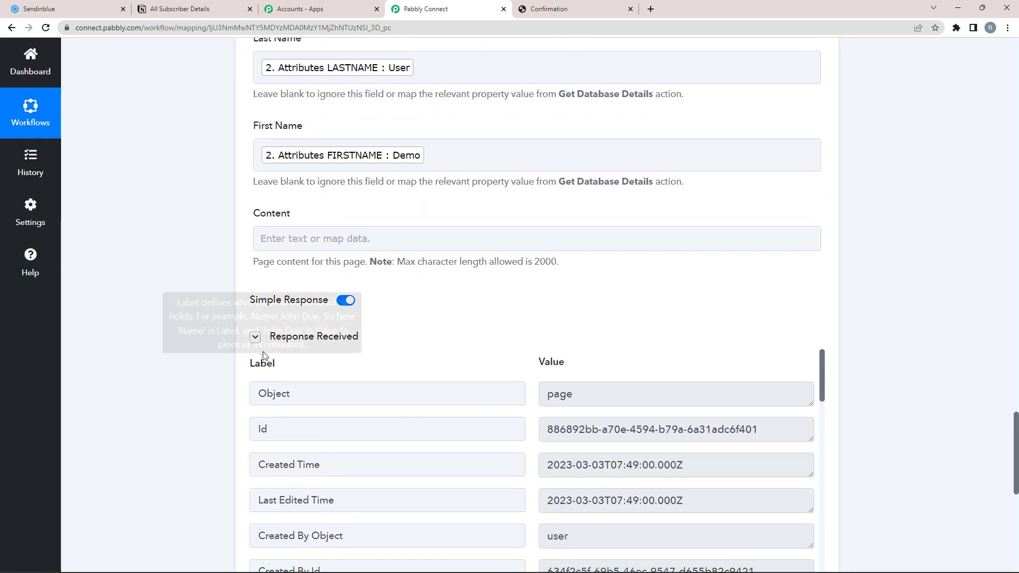
scroll(343, 361, down, 3)
scroll(542, 439, down, 2)
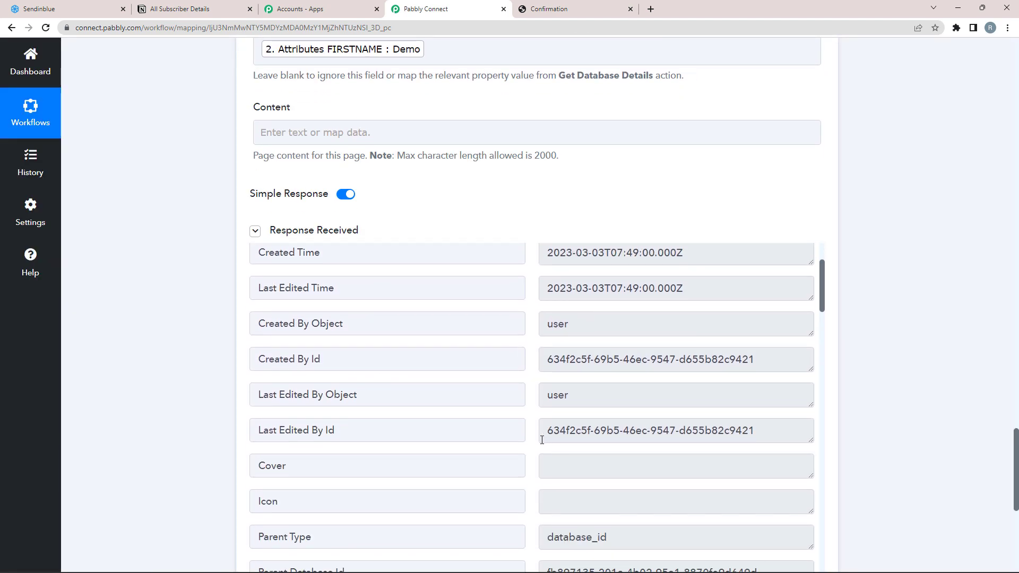
scroll(598, 485, down, 6)
drag(628, 433, 493, 435)
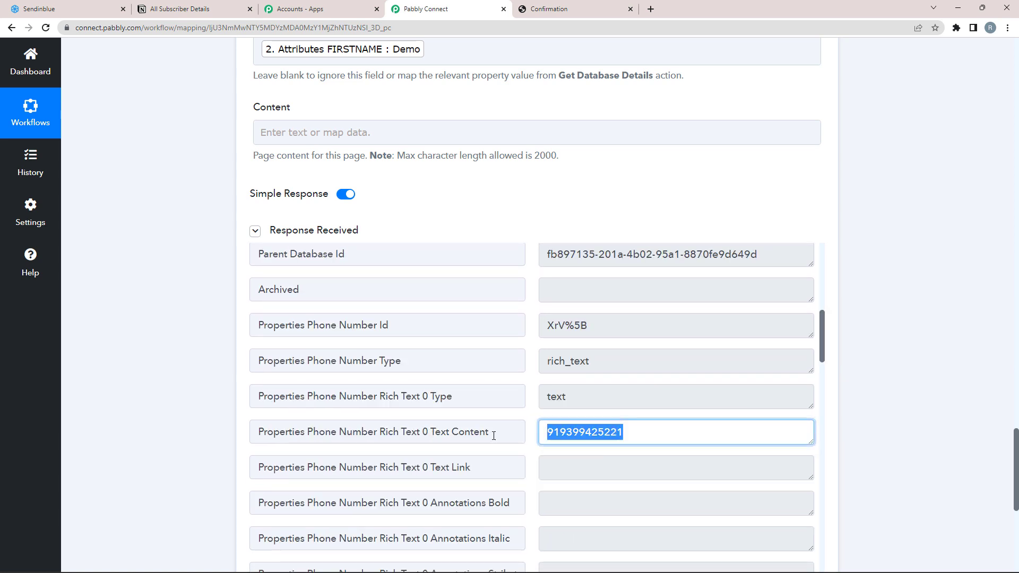
scroll(540, 452, down, 2)
scroll(667, 325, up, 12)
drag(671, 314, 503, 313)
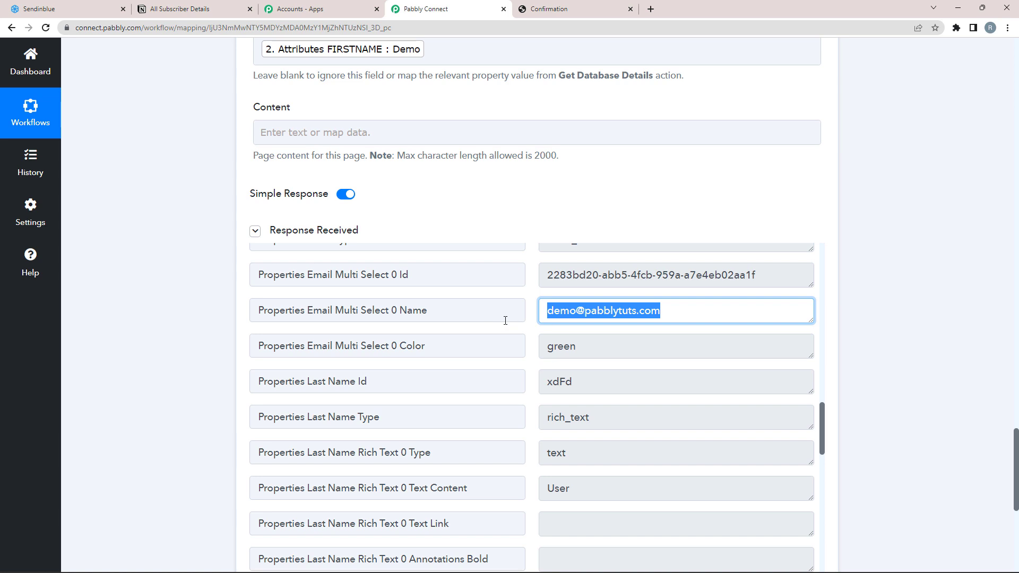
click(179, 9)
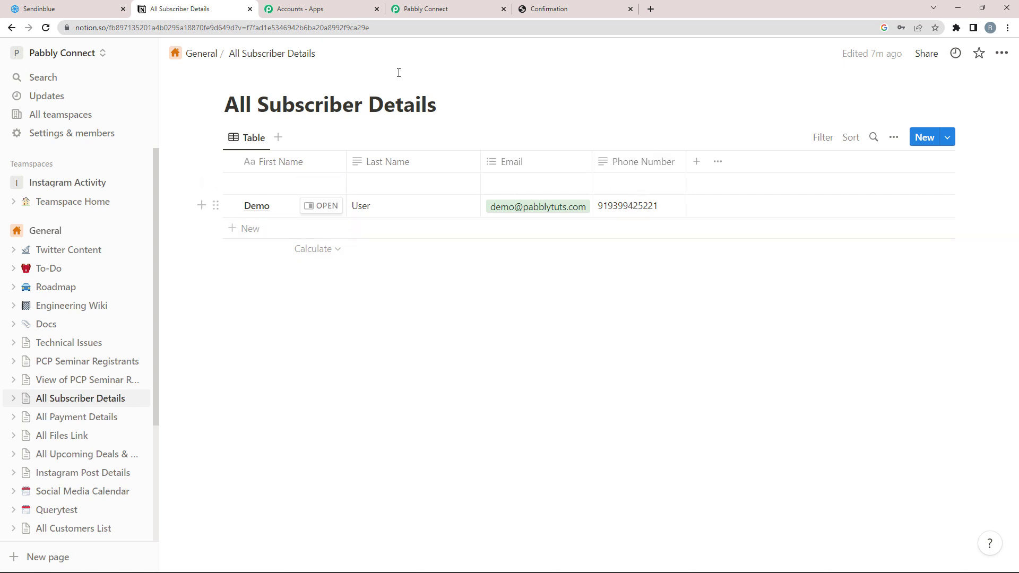
click(403, 9)
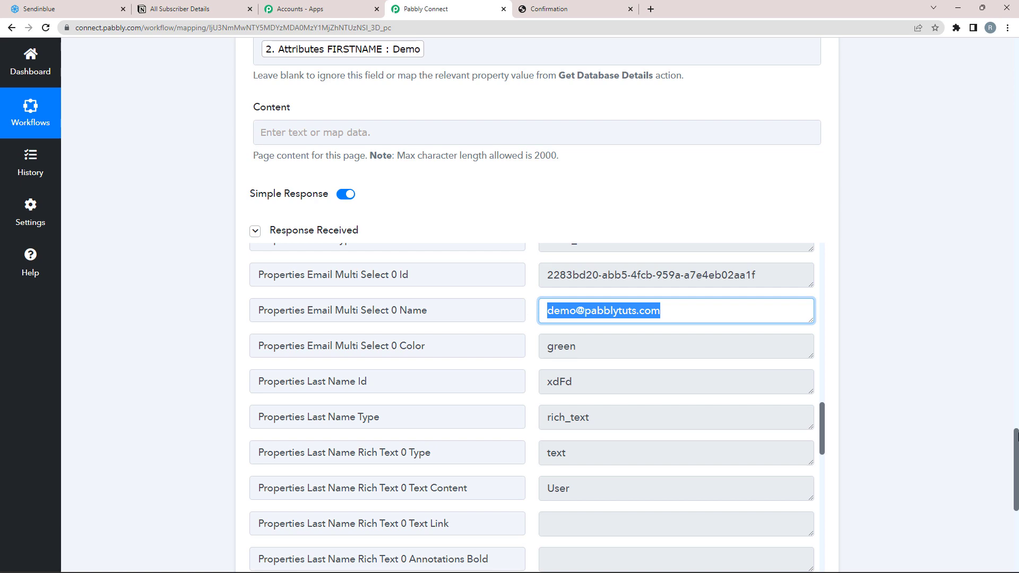
Step: Collapse the Notion Create Database Item, Get a Contact Information and Sendinblue trigger steps
scroll(1016, 435, down, 8)
scroll(854, 364, up, 3)
click(817, 385)
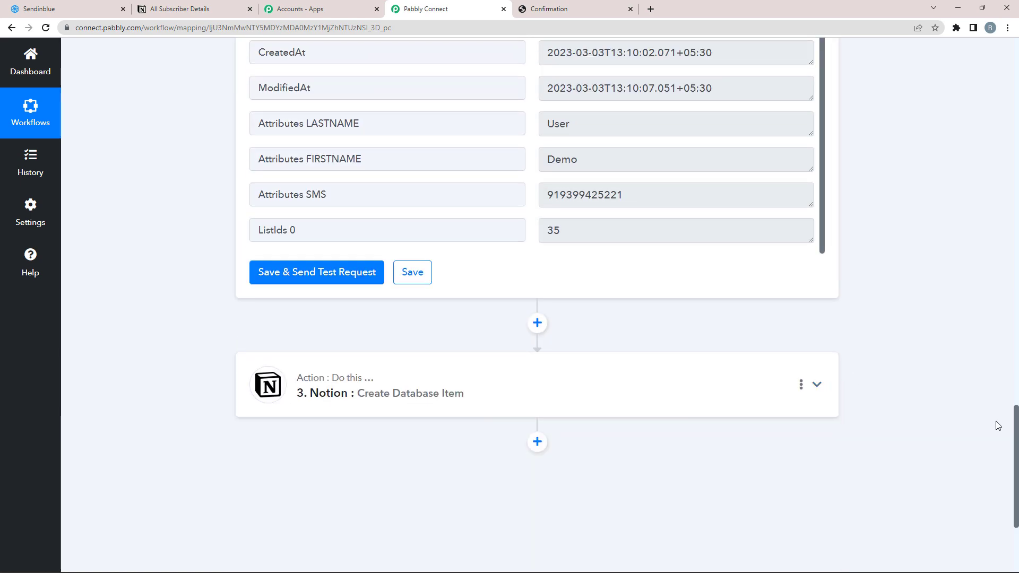
drag(1016, 439, 1016, 302)
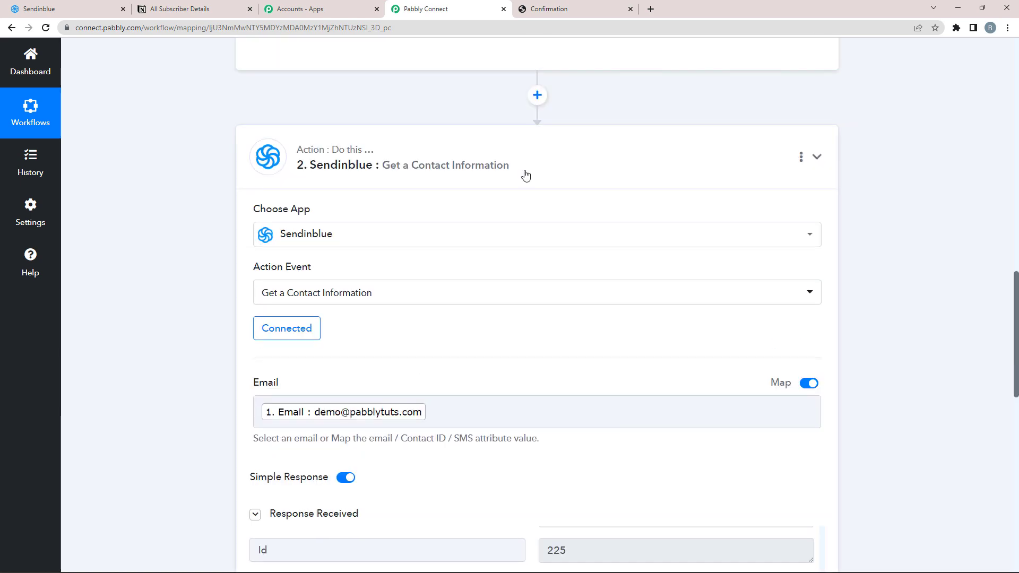
click(525, 175)
drag(1017, 456, 1016, 212)
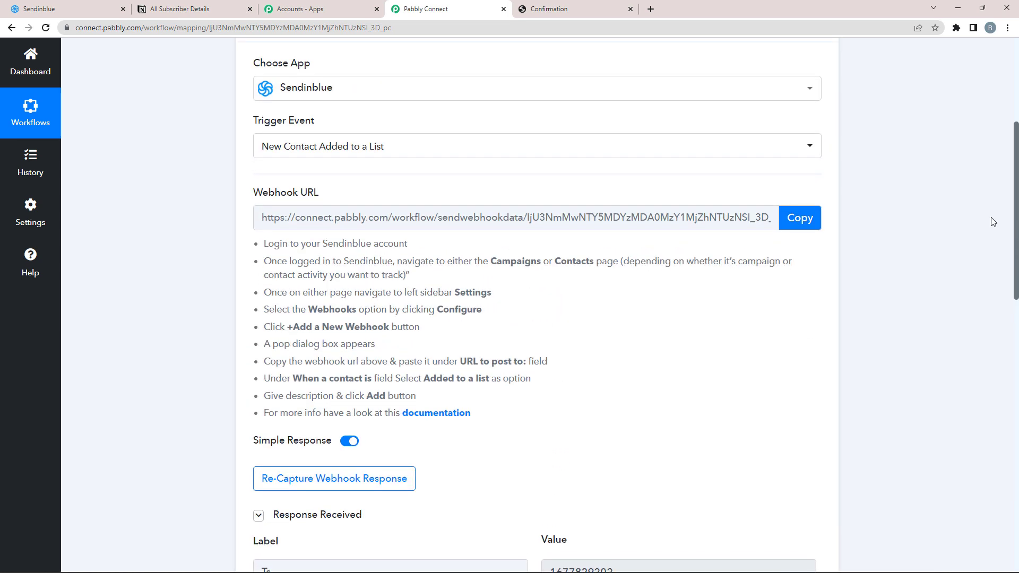
scroll(497, 220, up, 5)
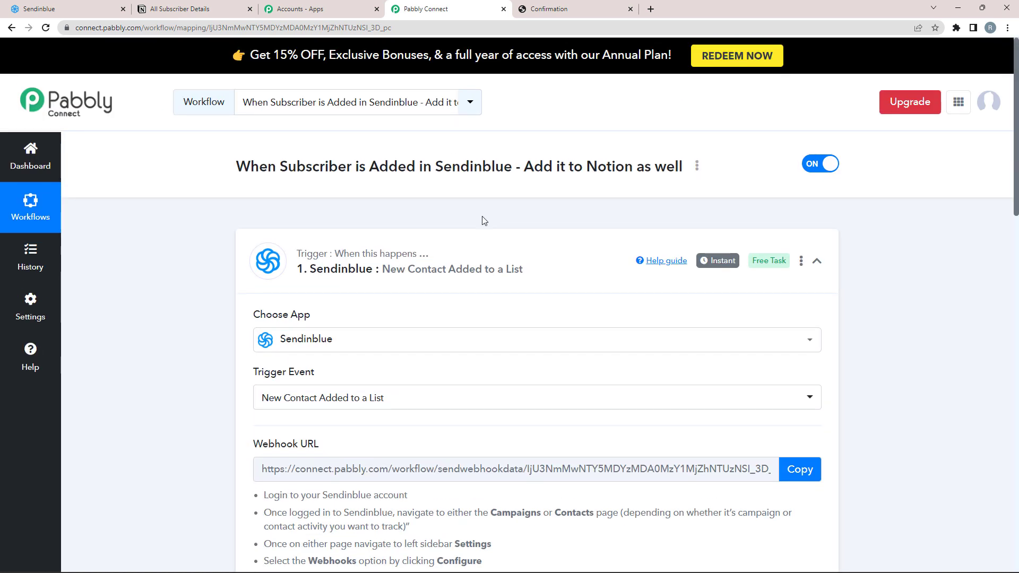
click(509, 253)
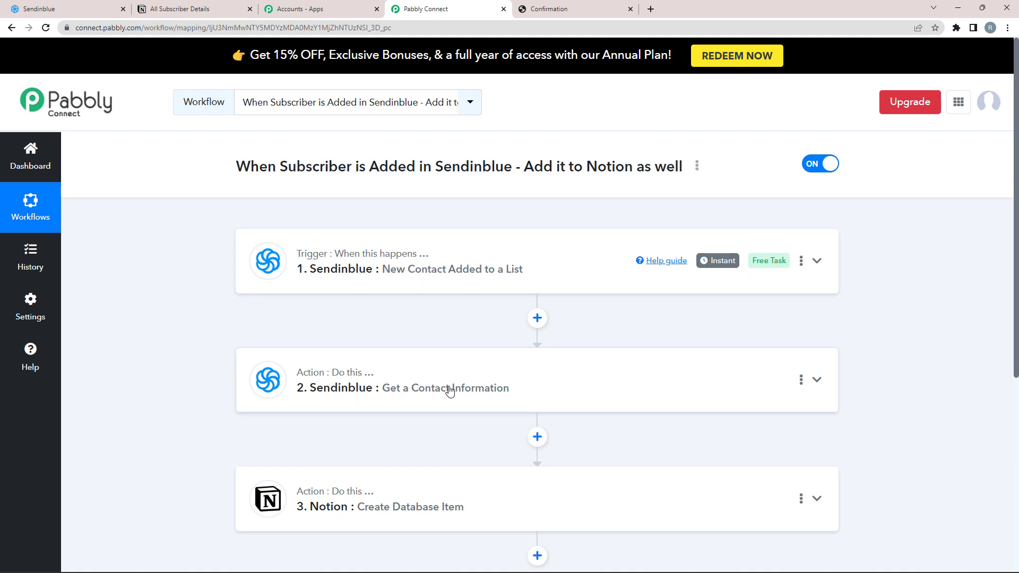
scroll(446, 393, down, 2)
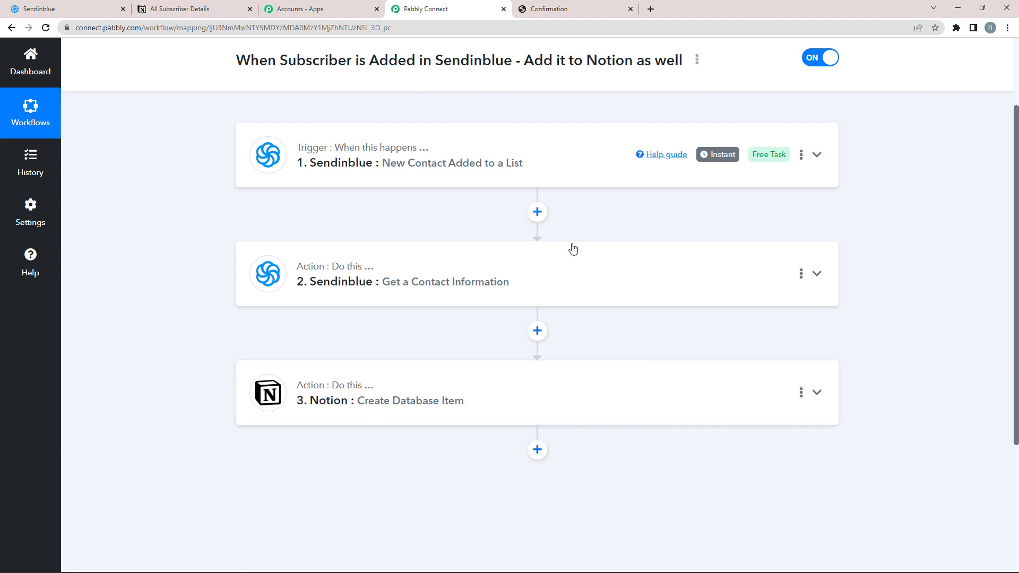
mouse_move(705, 166)
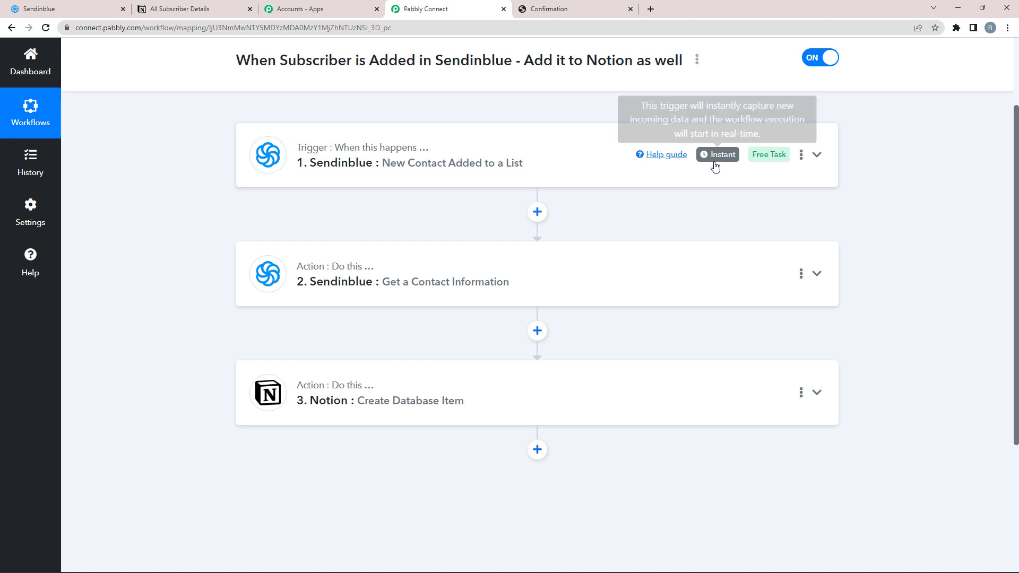